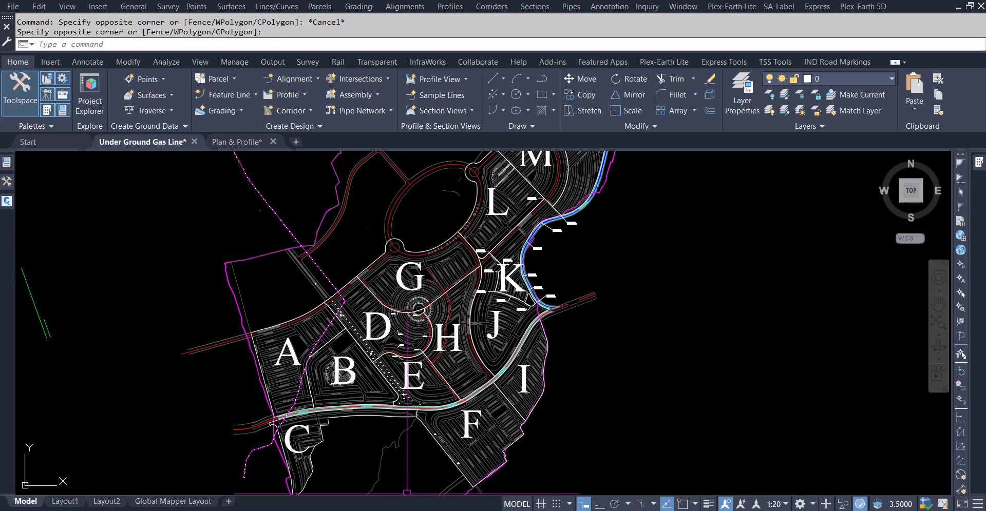
Switch to Excel and examine the point data columns in the SNGPL UNDER GROUND LEVEL and SNGPL NSL workbooks.
mouse_move(405, 508)
left_click(315, 488)
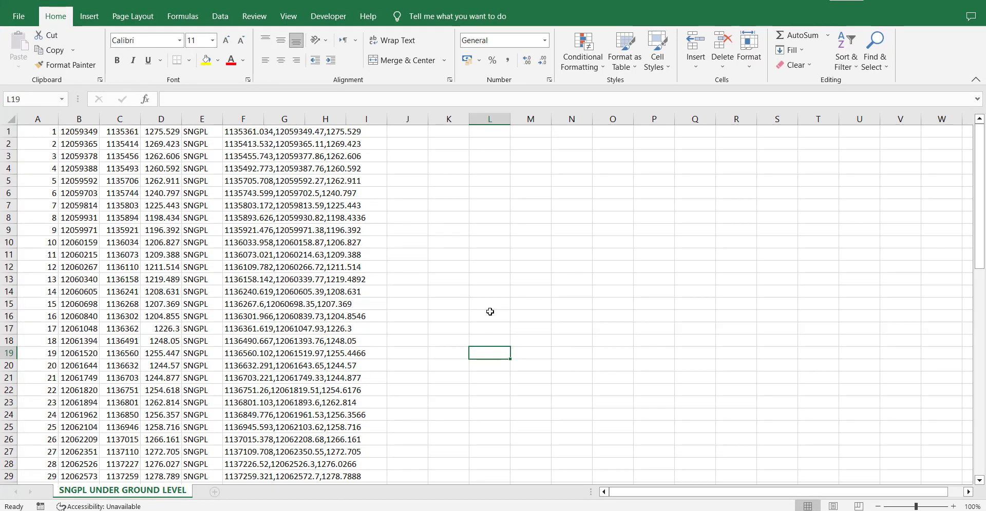
left_click(490, 312)
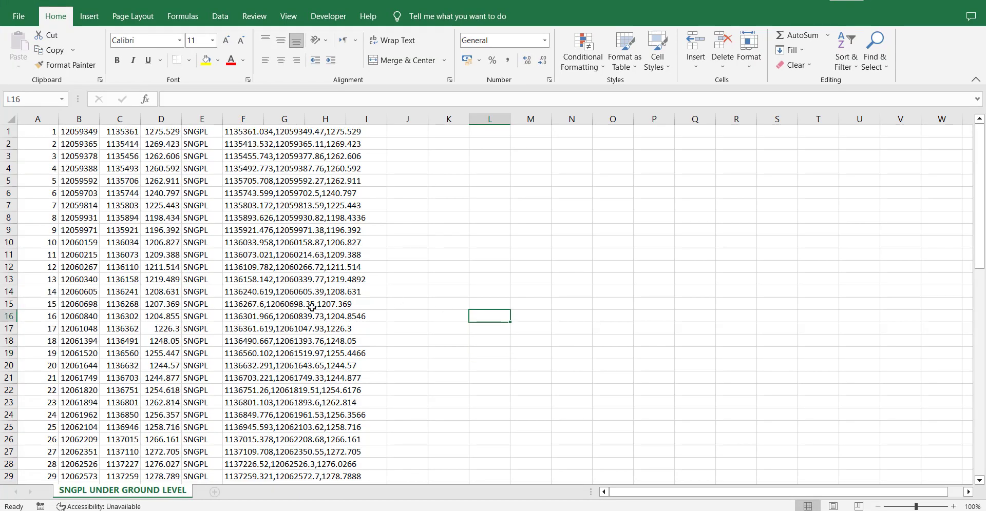
left_click(55, 134)
left_click(93, 134)
left_click(118, 133)
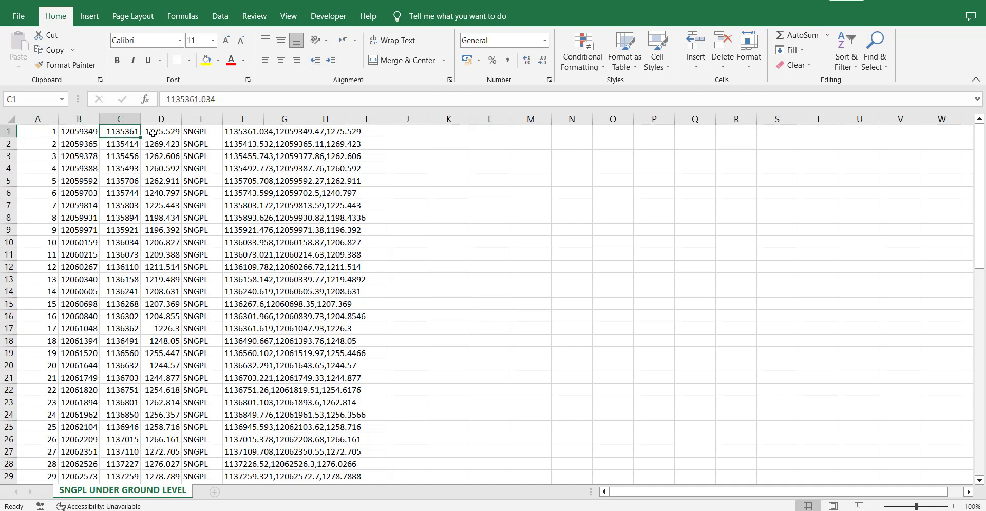
left_click(167, 134)
left_click(190, 132)
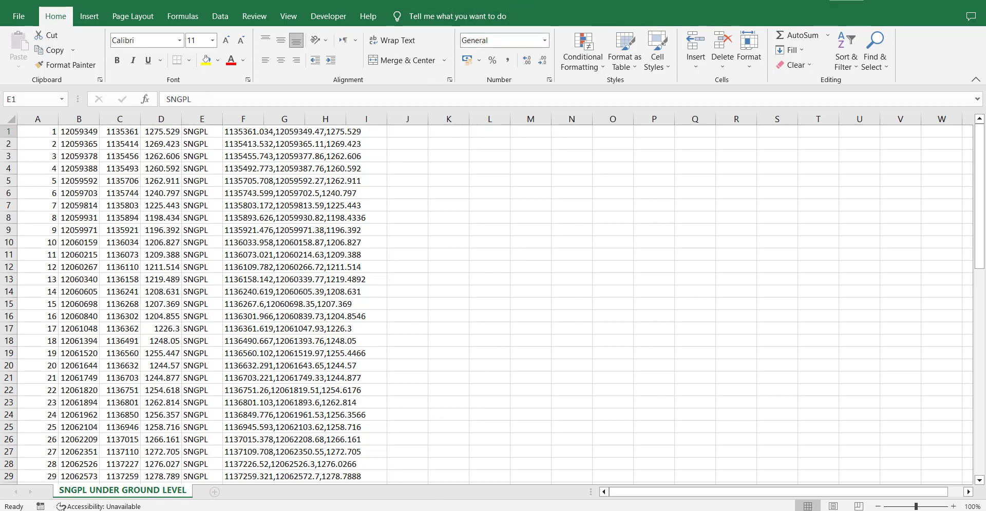
left_click(408, 462)
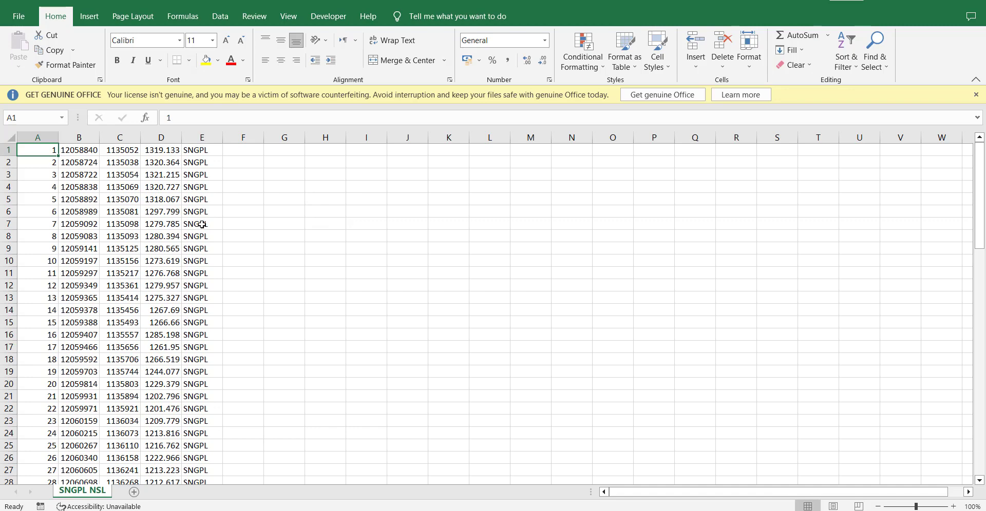
left_click(266, 192)
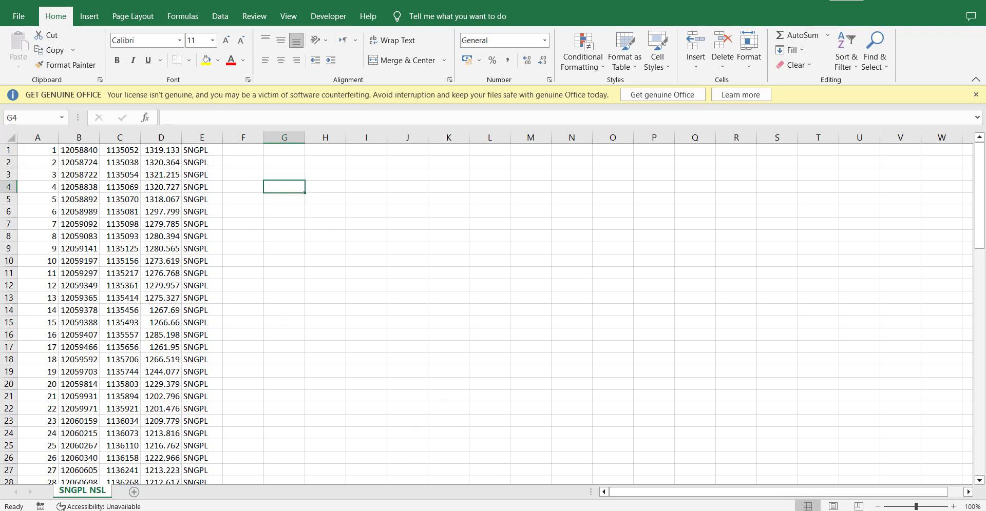
Switch to the Plan & Profile drawing in Civil 3D and examine the gas line alignment around its starting stations.
left_click(528, 465)
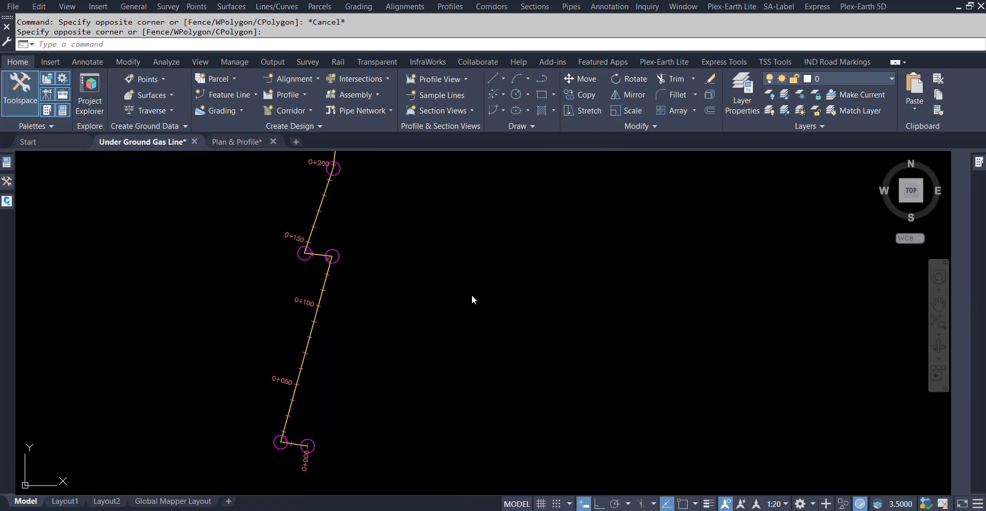
key("ctrl+Tab")
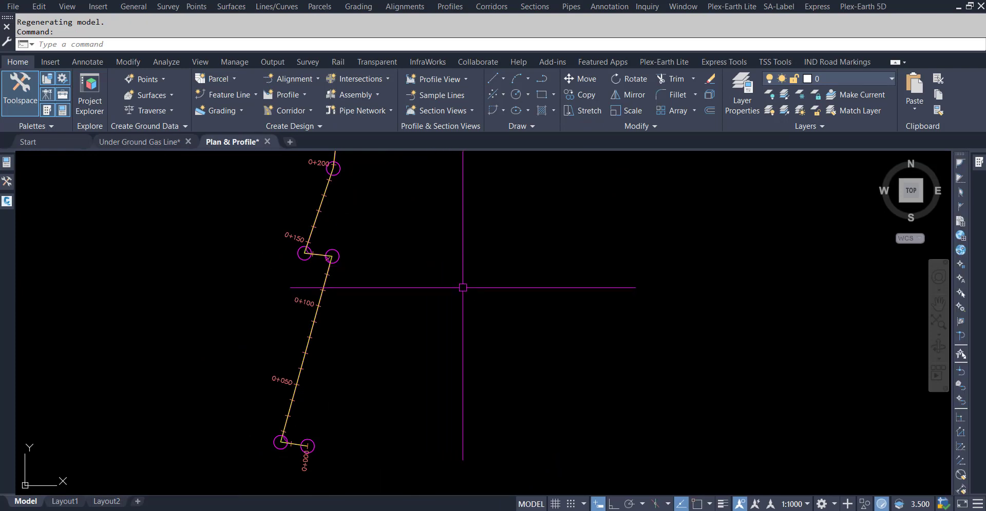
scroll(473, 370, "down", 8)
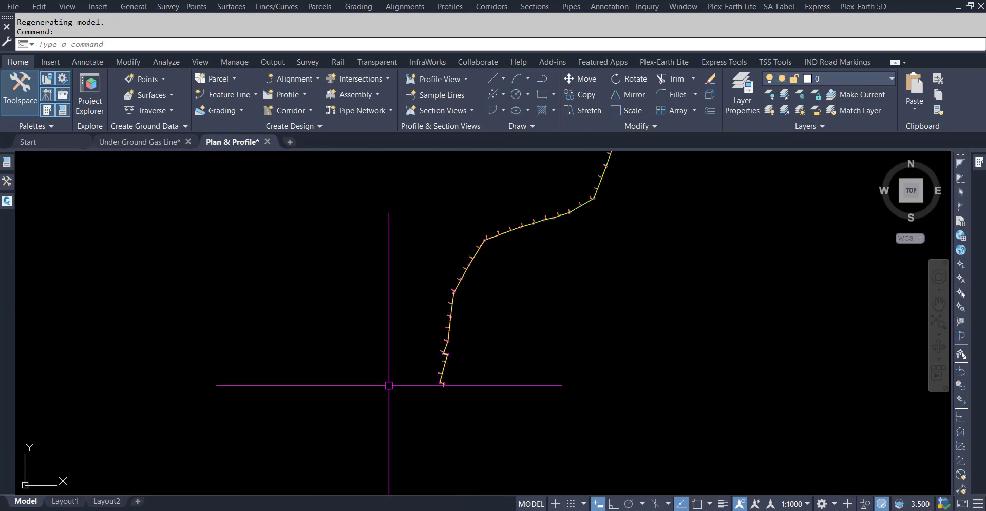
scroll(388, 385, "up", 5)
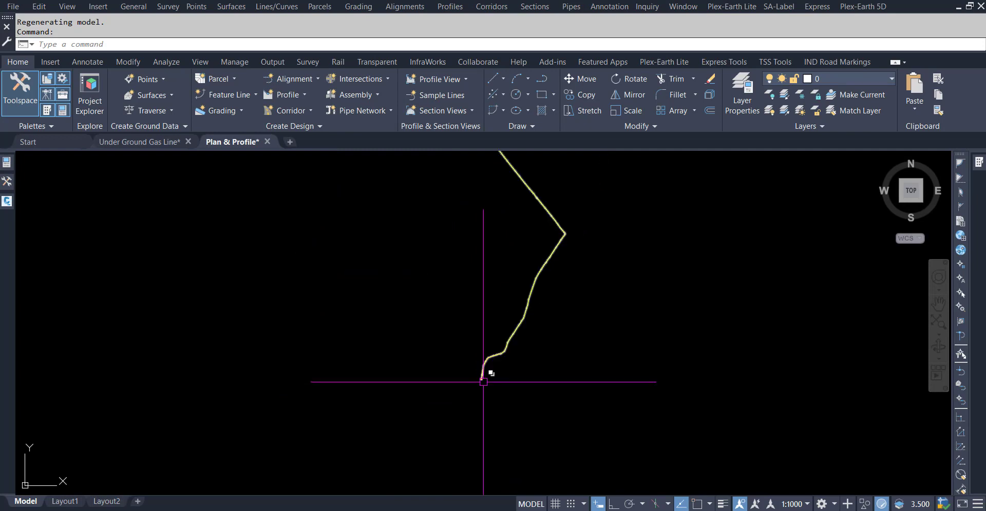
scroll(522, 374, "up", 3)
middle_click_drag(473, 440, 497, 394)
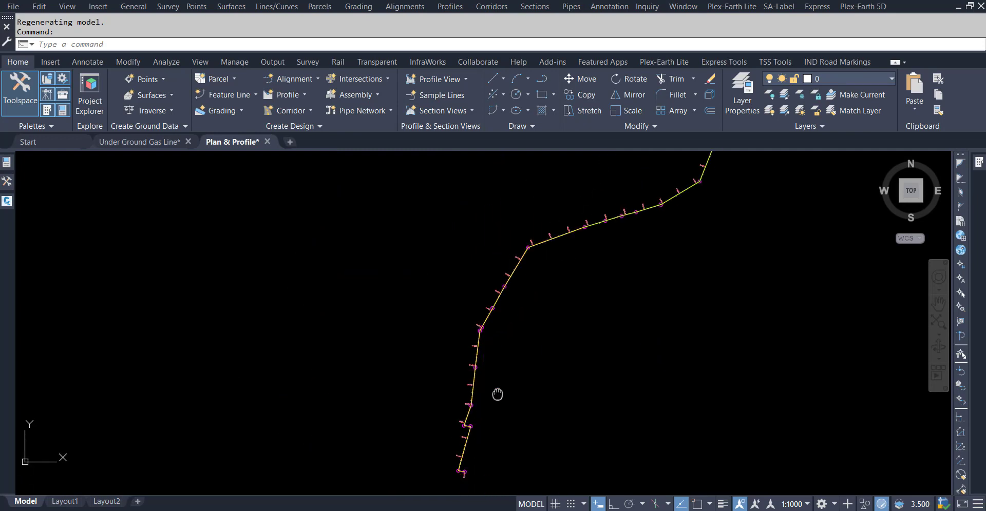
scroll(462, 393, "up", 6)
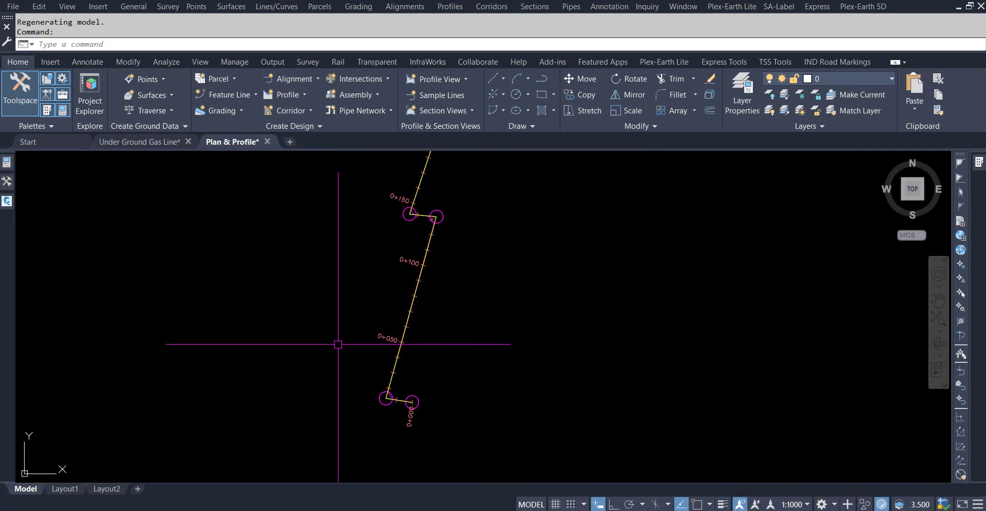
middle_click_drag(506, 306, 495, 334)
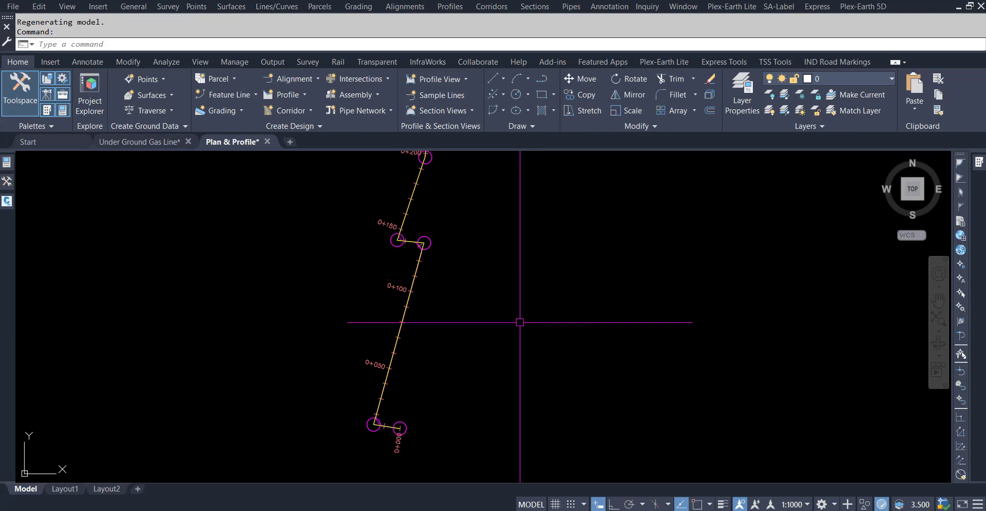
Switch to the SNGPL NSL workbook in Excel and insert the CONCATENATE function in cell F1.
mouse_move(406, 510)
mouse_move(286, 482)
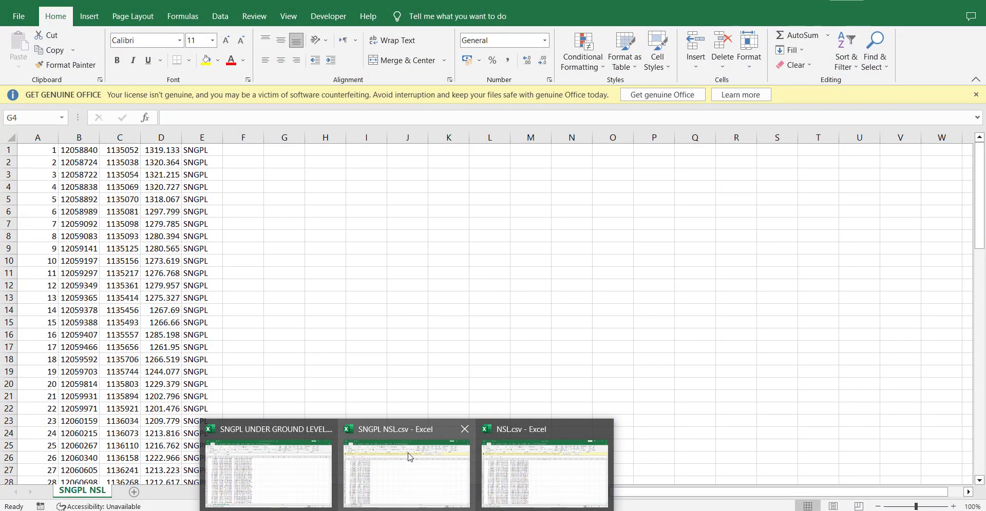
left_click(400, 472)
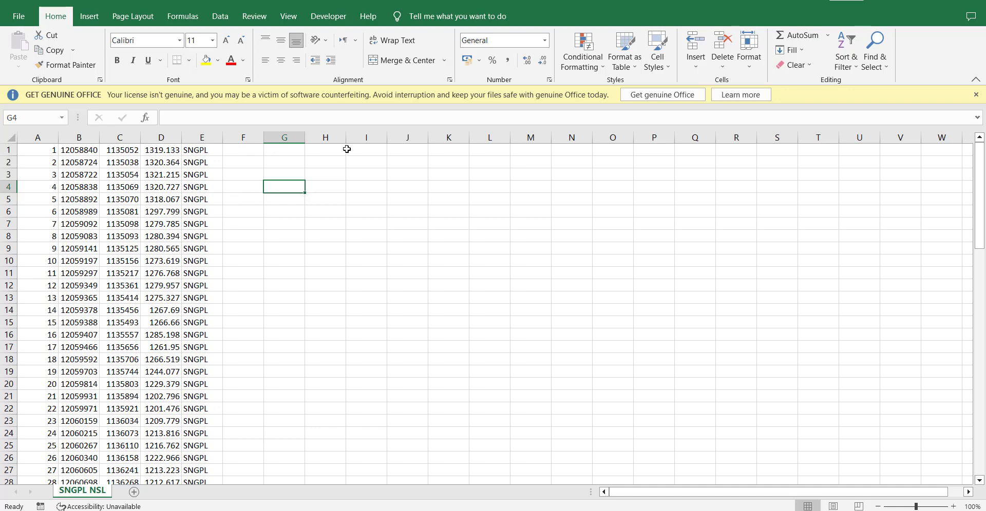
left_click(252, 151)
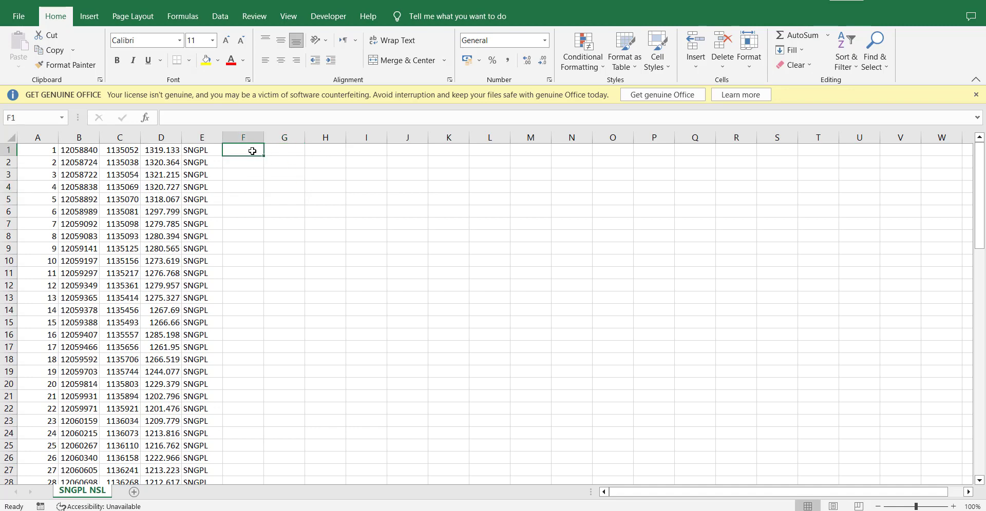
type("=")
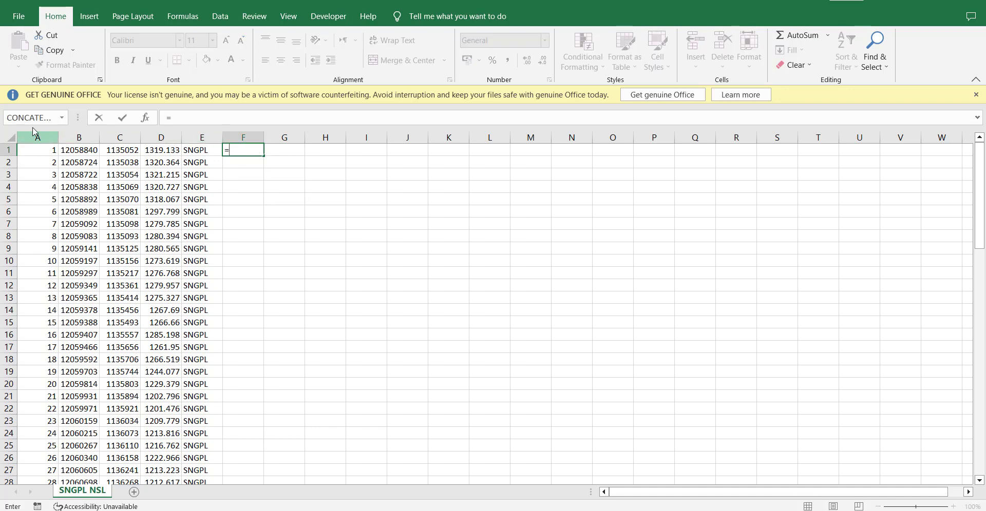
left_click(31, 119)
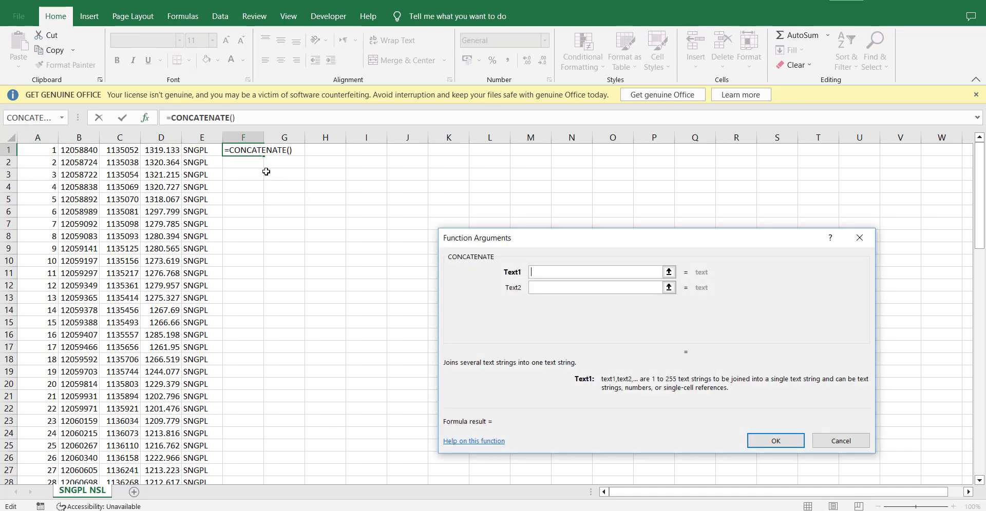
Set the function arguments to join C1, B1 and D1 with a comma between each value.
left_click(123, 151)
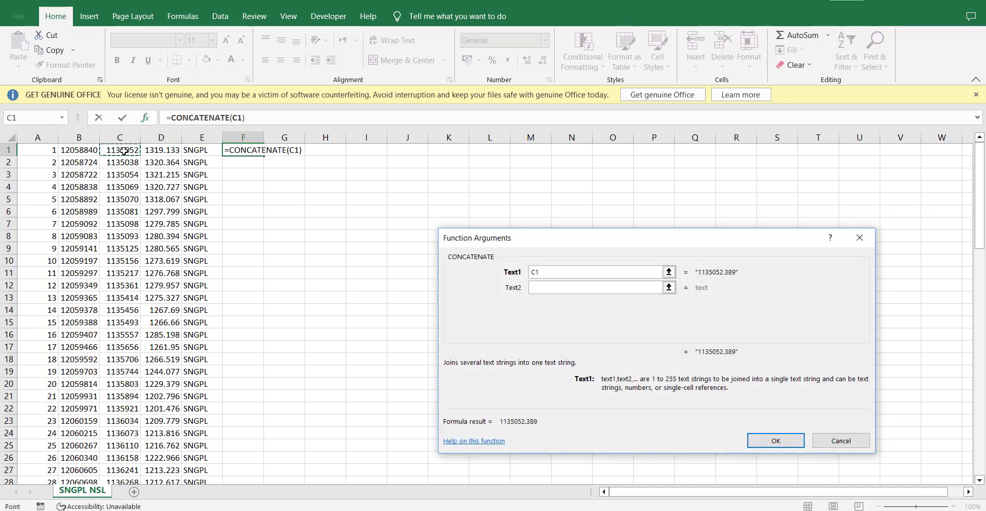
key("Tab")
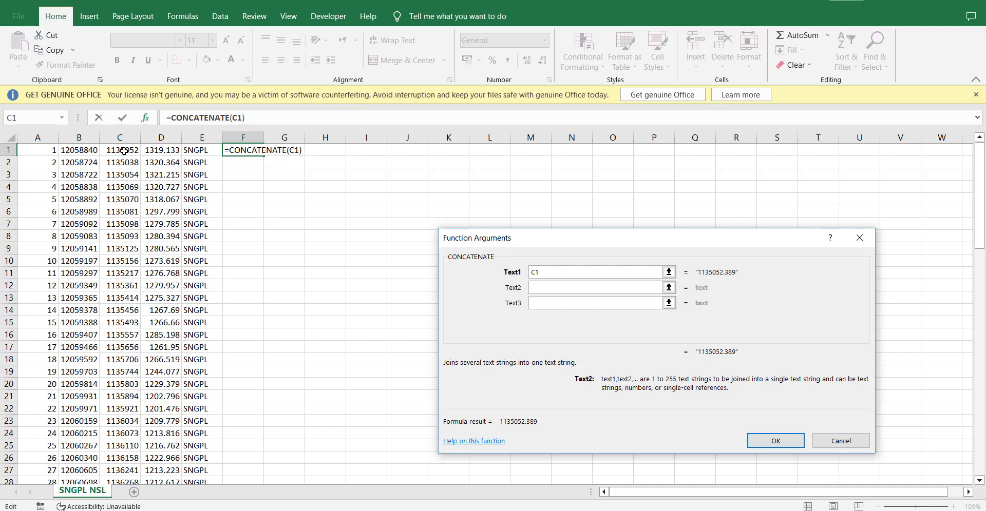
type(",")
key("Tab")
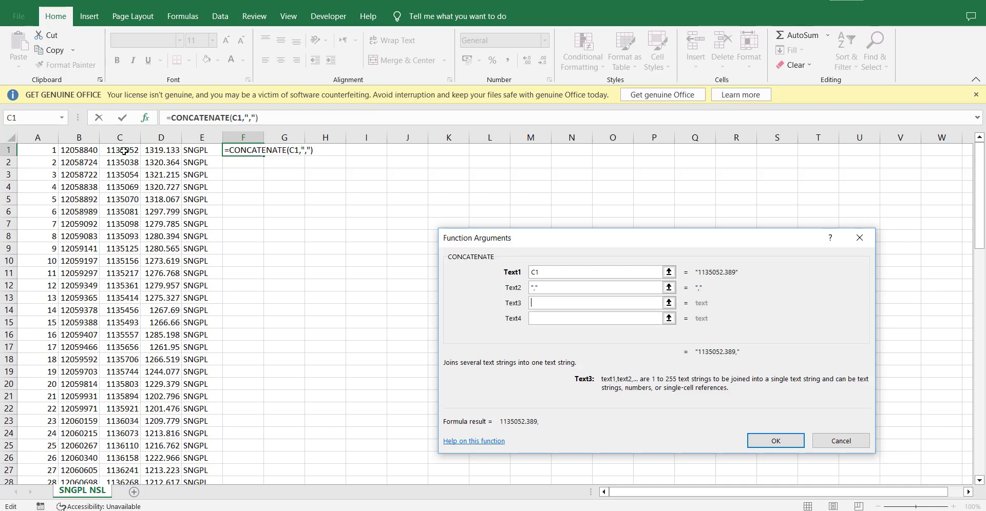
left_click(87, 152)
key("Tab")
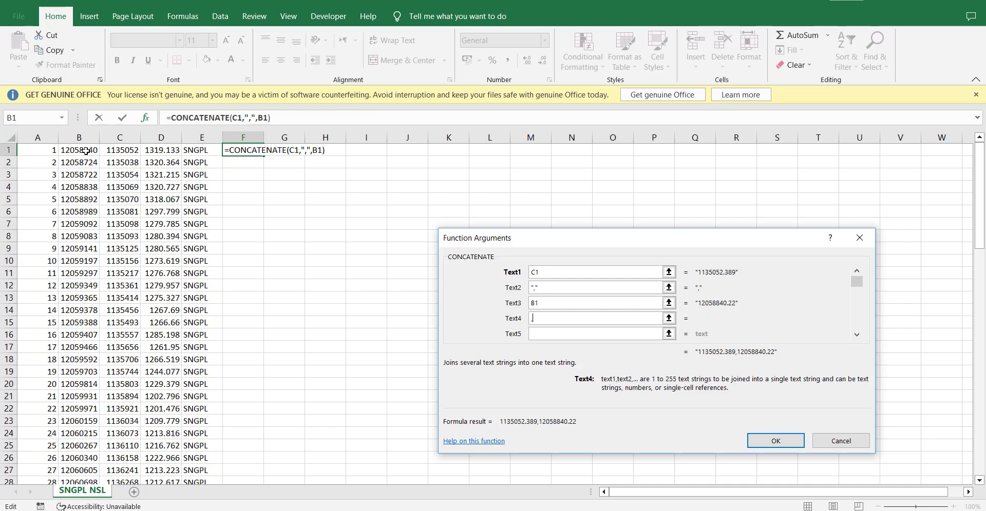
left_click(157, 150)
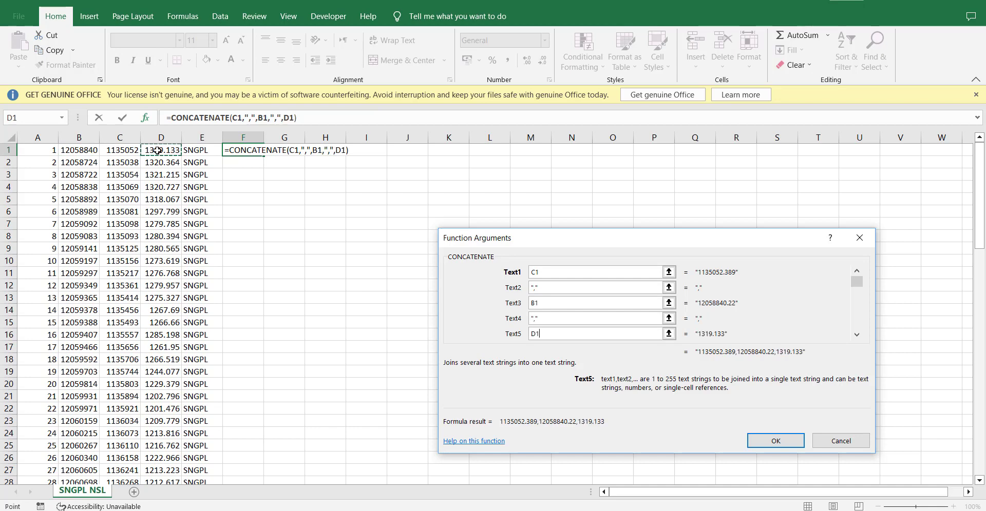
key("Return")
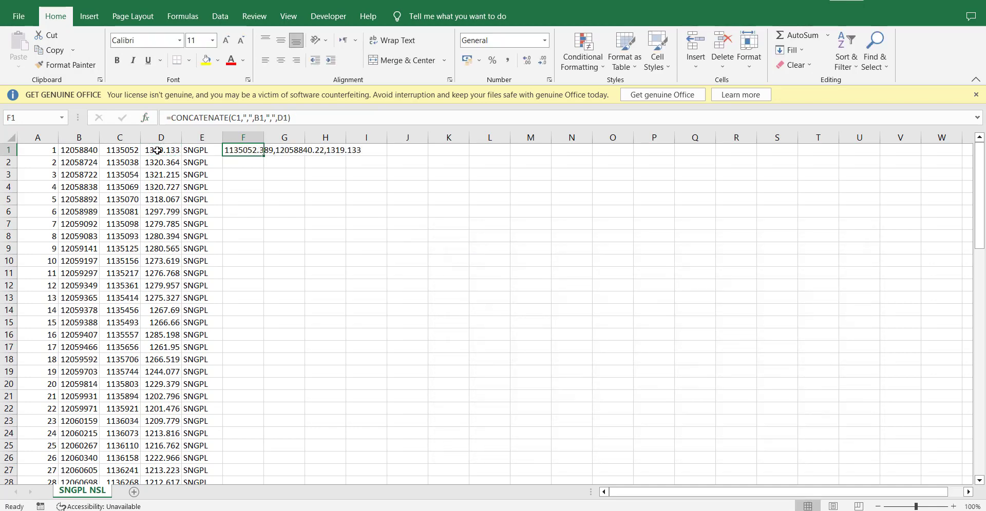
Fill the CONCATENATE formula down column F for all points and copy the filled cells.
double_click(264, 158)
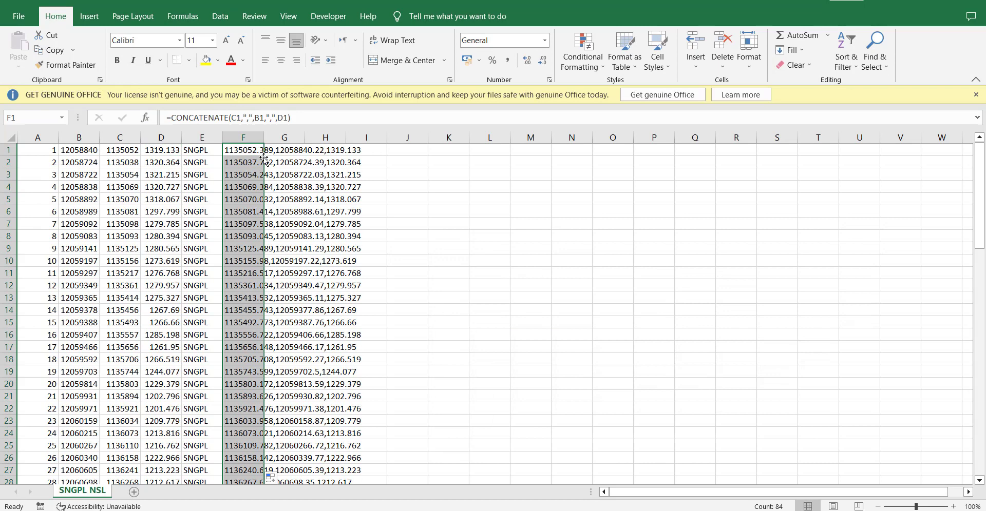
key("ctrl+c")
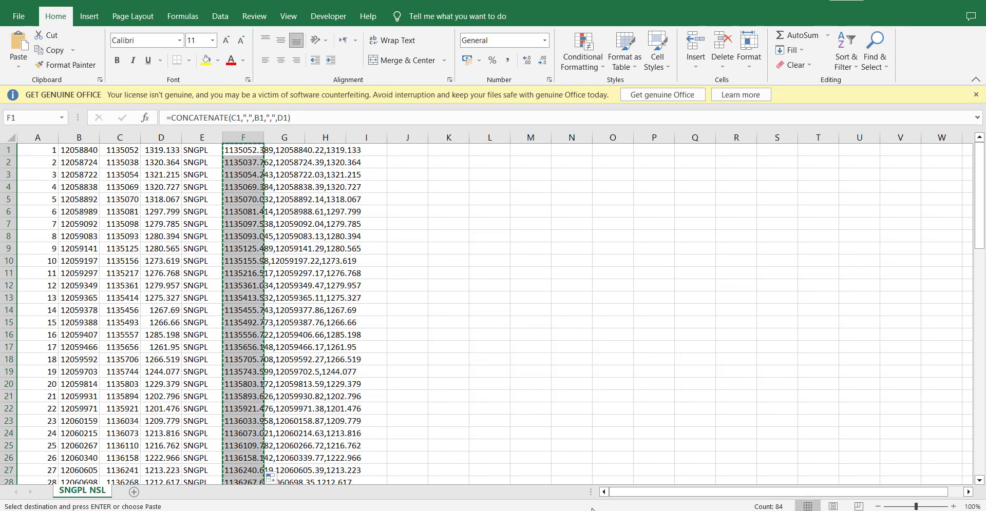
Switch to the Plan & Profile drawing in Civil 3D and draw a 3D polyline through the copied coordinates.
mouse_move(592, 508)
left_click(667, 452)
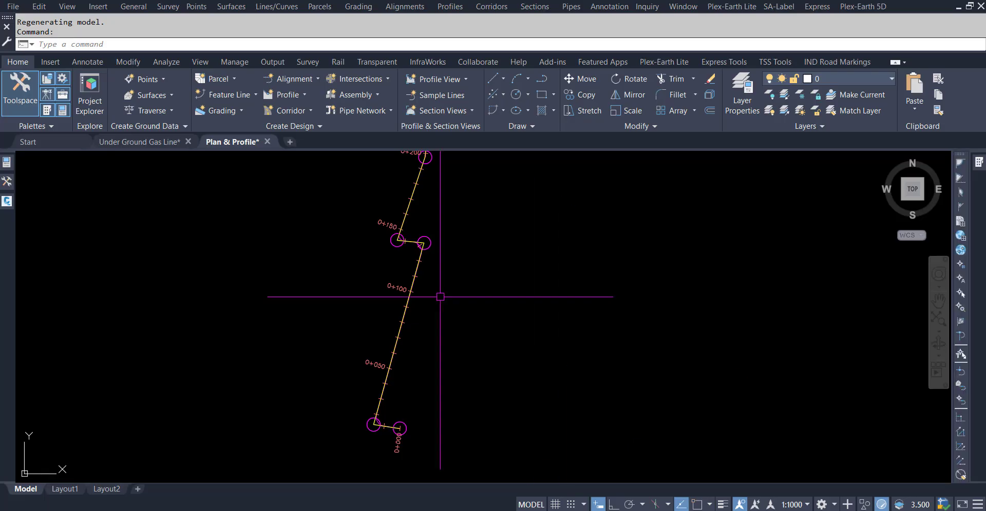
left_click(528, 129)
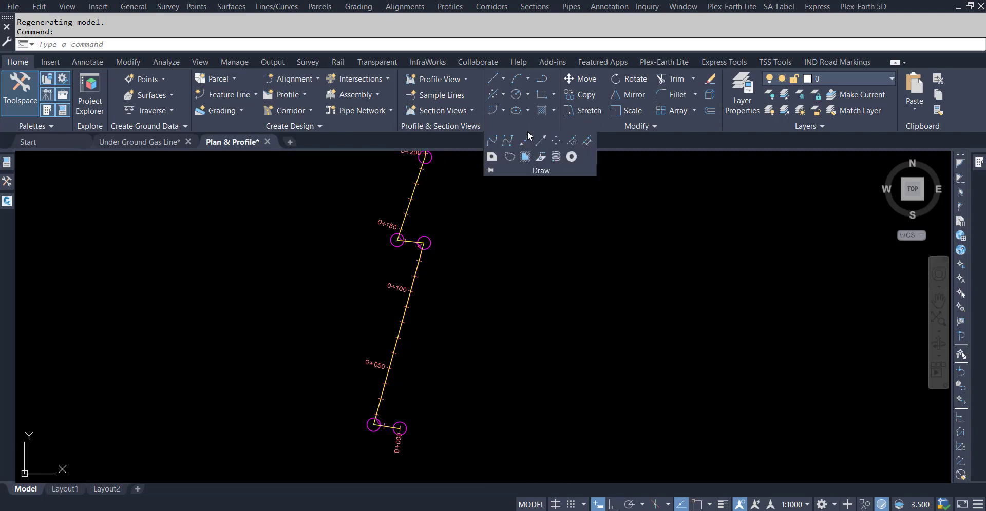
left_click(541, 159)
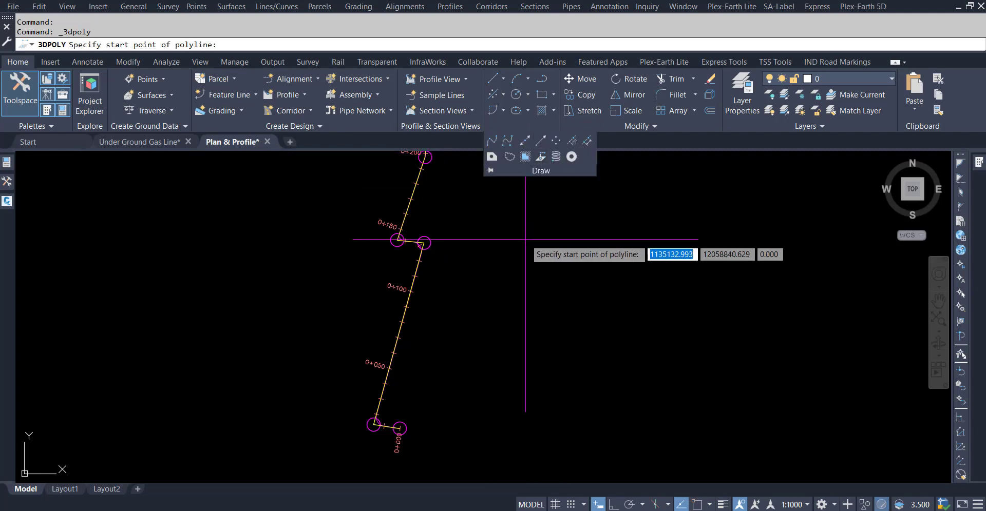
right_click(259, 45)
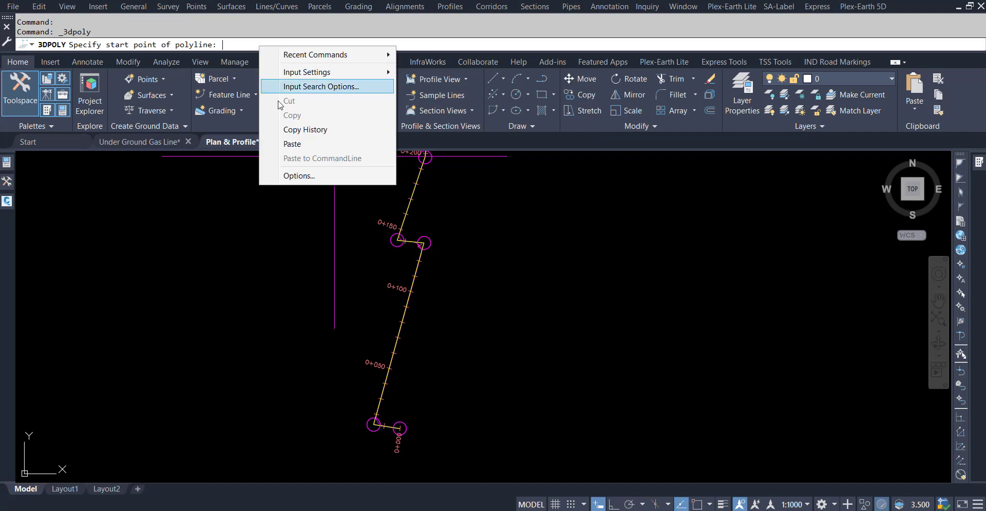
left_click(291, 144)
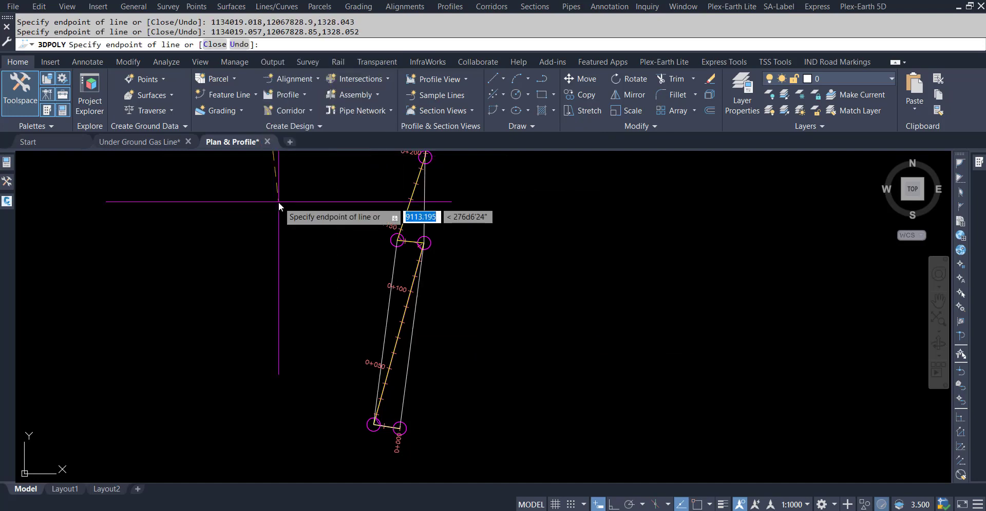
key("Escape")
key("Escape")
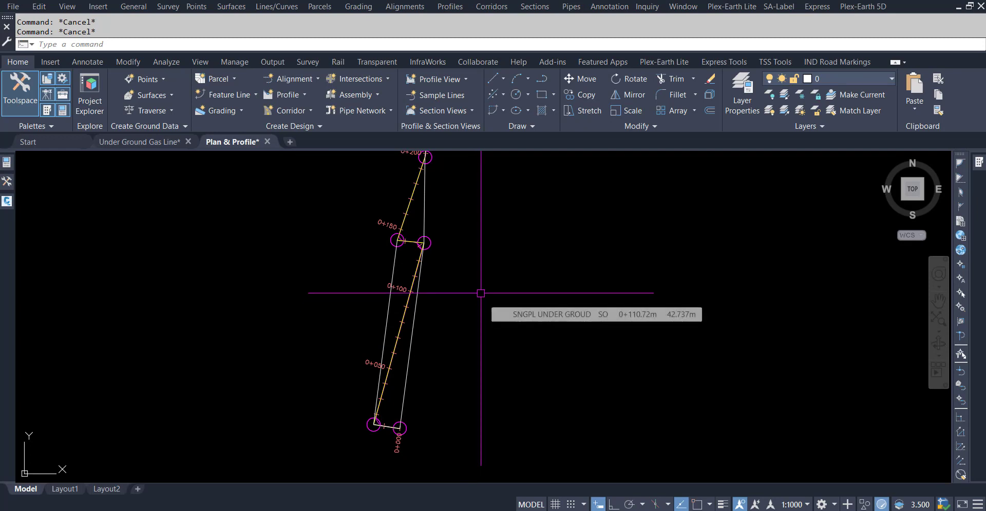
Select the new 3D polyline and compare its vertices with the alignment between stations 0+000 and 0+150.
left_click(413, 328)
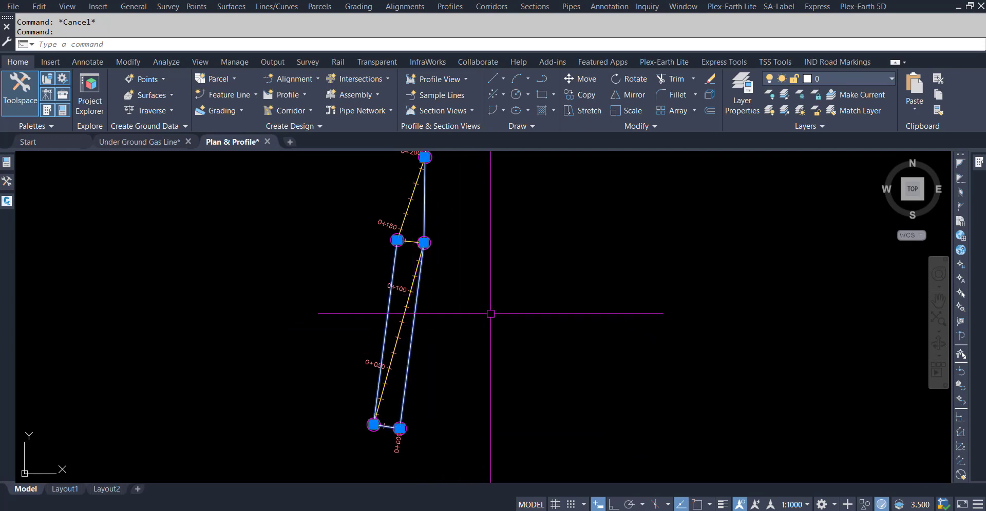
scroll(445, 252, "up", 4)
scroll(433, 224, "down", 1)
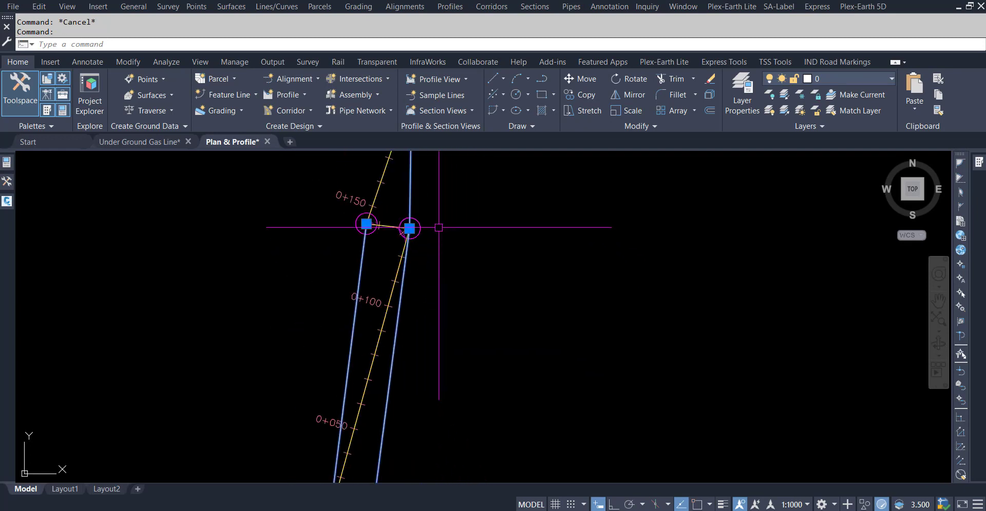
scroll(348, 207, "down", 3)
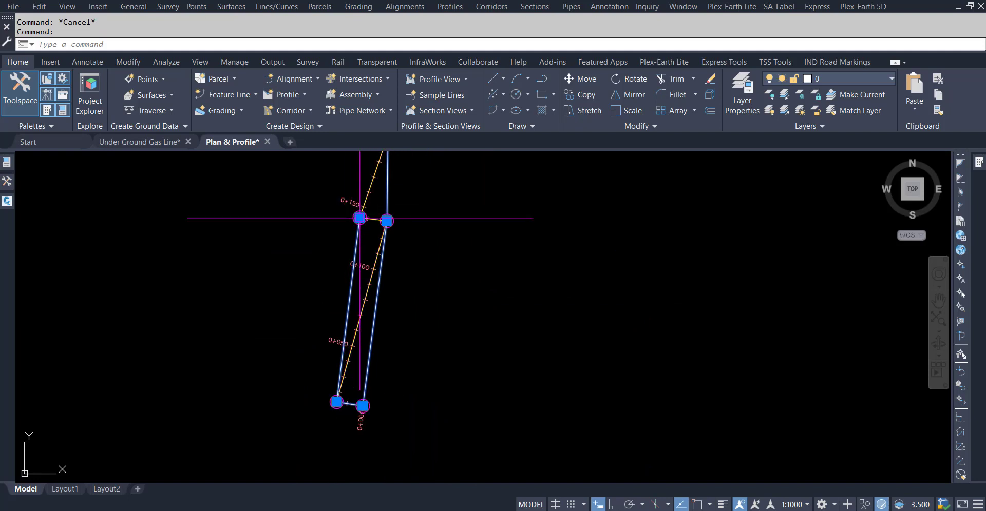
Erase the selected 3D polyline that deviates from the alignment between stations 0+000 and 0+200.
mouse_move(359, 217)
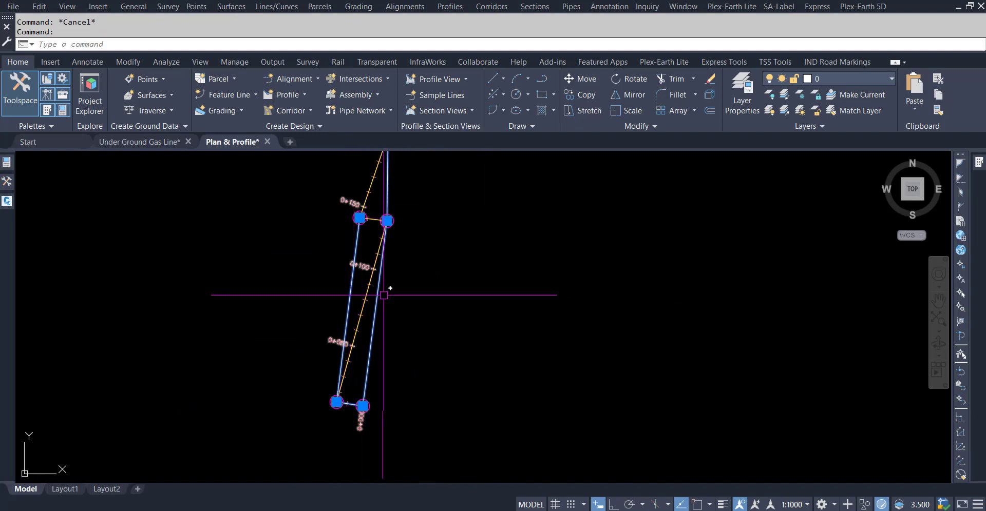
middle_click_drag(445, 265, 447, 315)
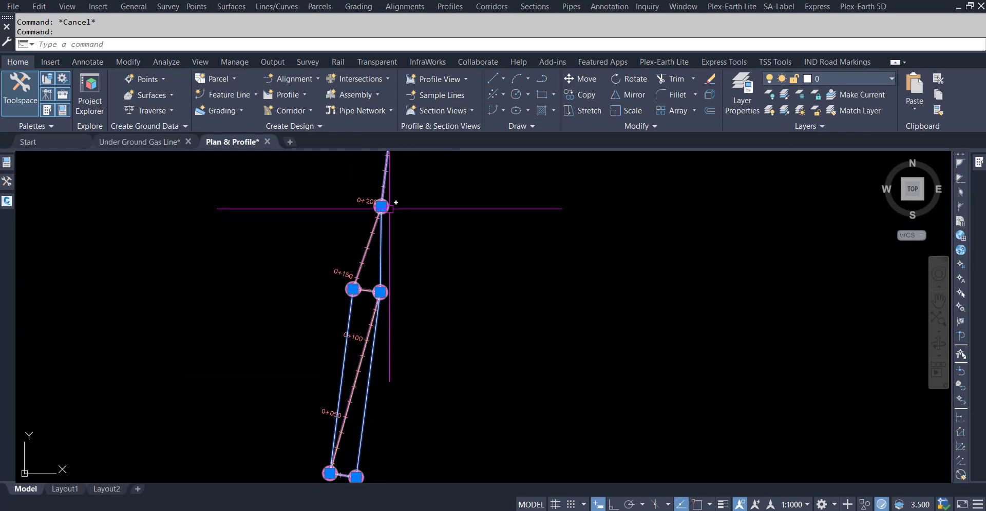
scroll(445, 241, "down", 2)
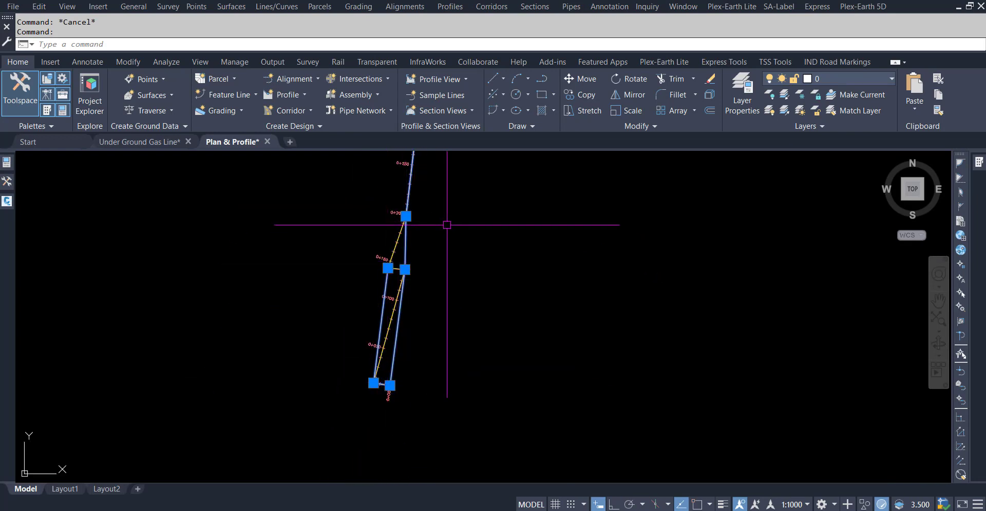
middle_click_drag(429, 249, 430, 260)
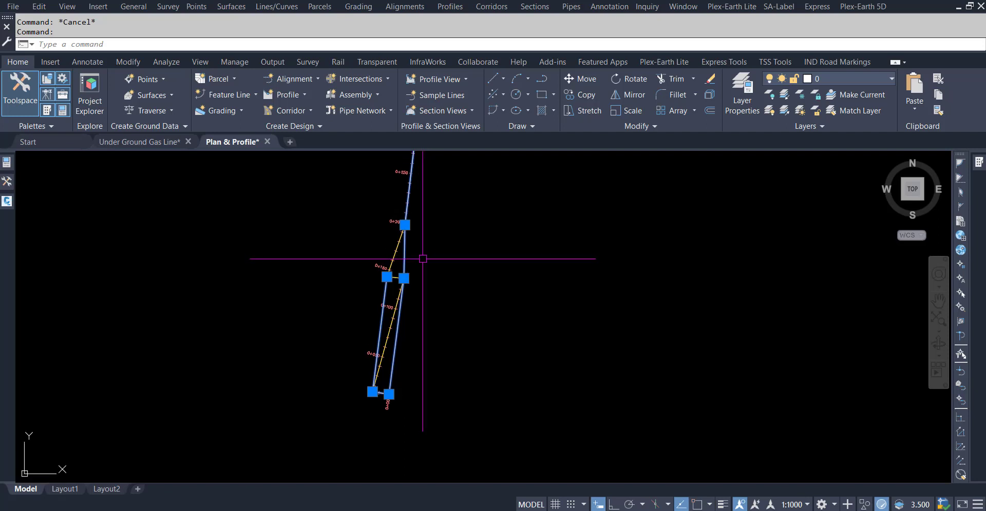
key("Delete")
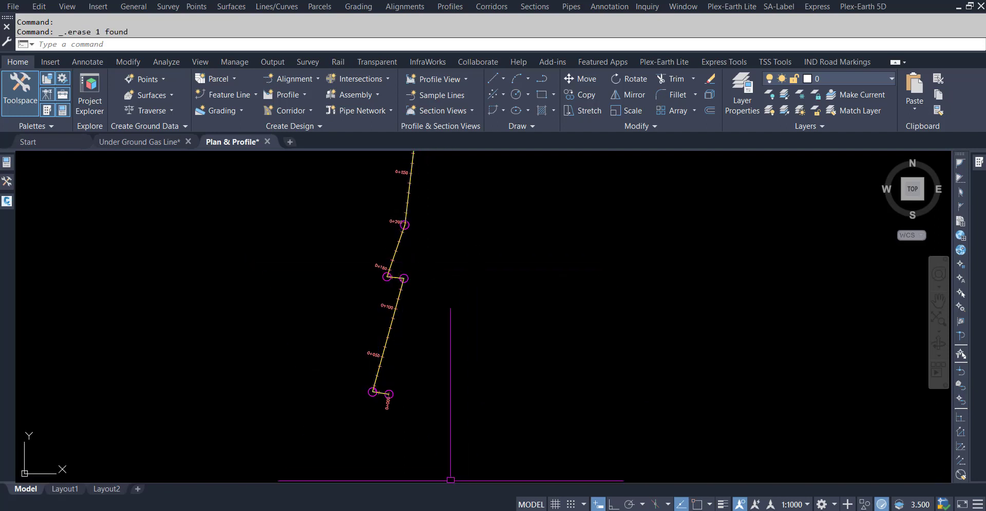
Switch to the NSL worksheet in Excel and copy the joined coordinates in column F, from F1 to F84.
mouse_move(406, 508)
left_click(544, 479)
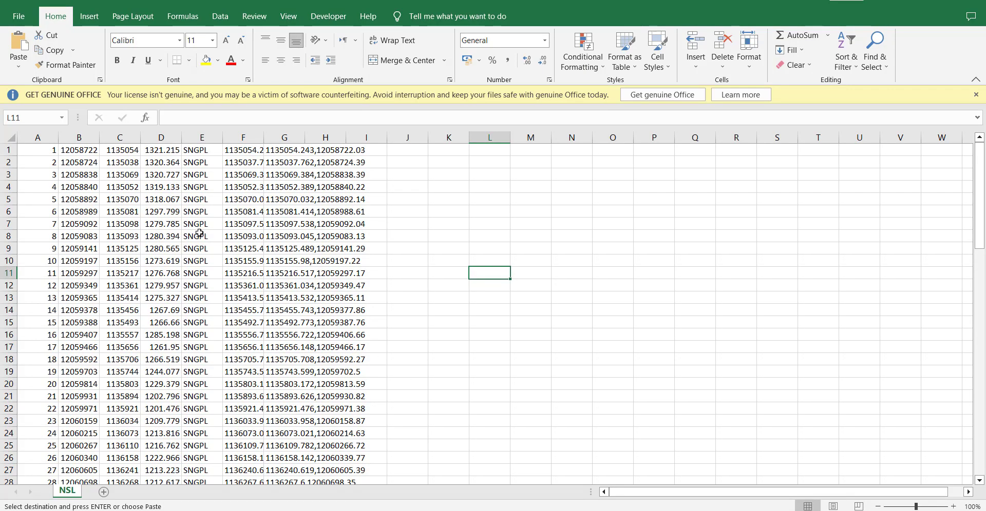
left_click(240, 151)
key("ctrl+shift+Down")
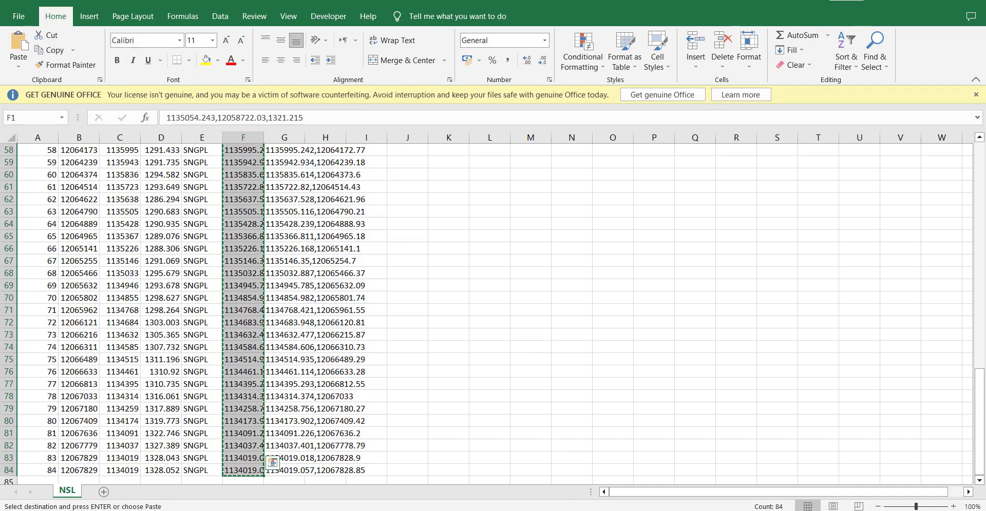
Switch back to the Plan & Profile drawing in Civil 3D and draw a 3D polyline through the copied coordinates.
mouse_move(598, 509)
left_click(667, 454)
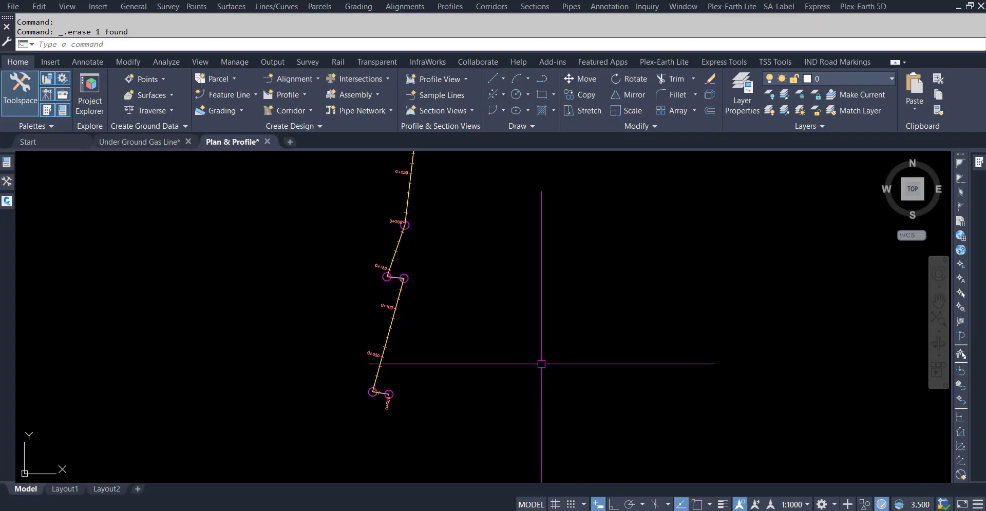
left_click(529, 127)
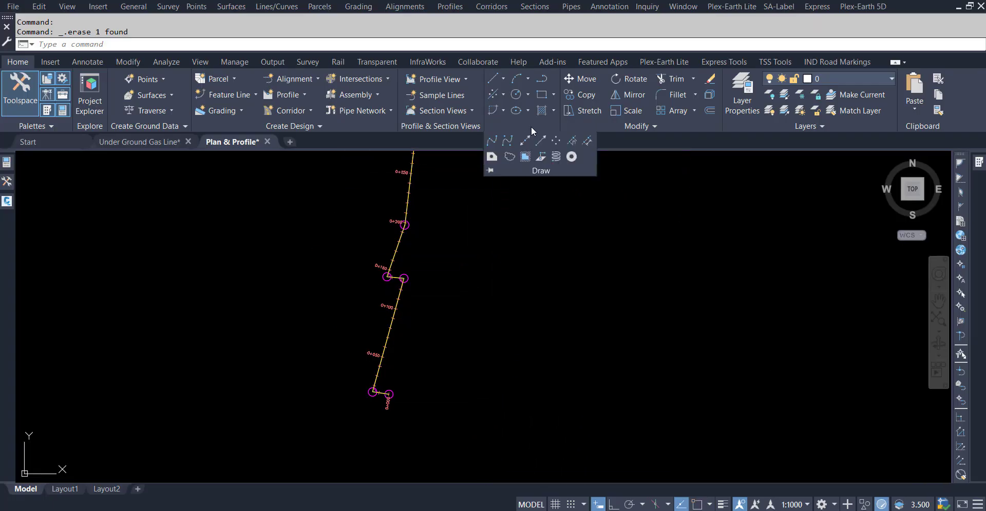
left_click(541, 161)
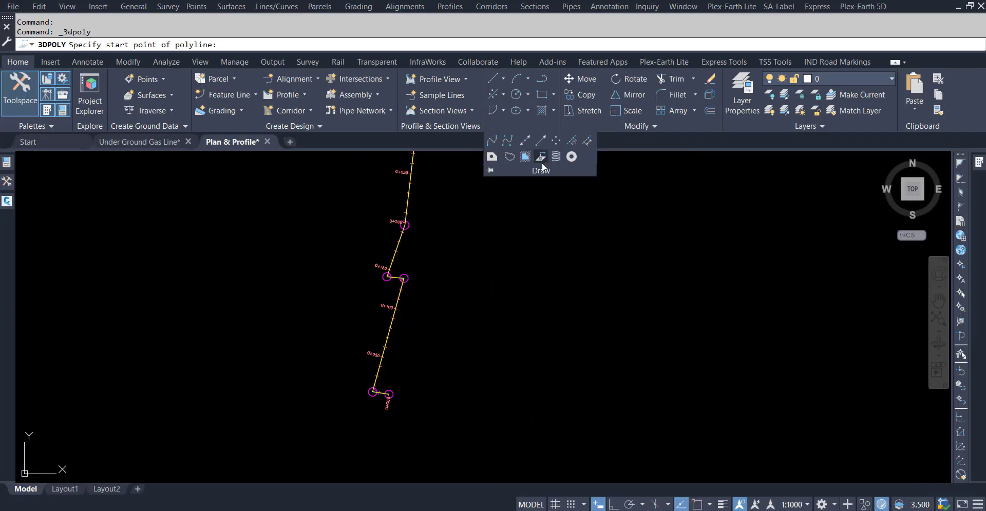
right_click(241, 49)
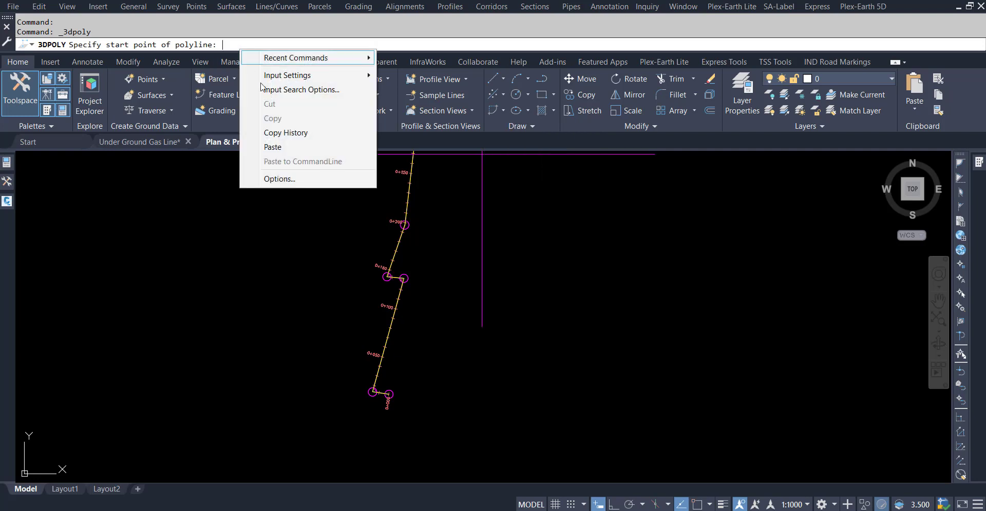
left_click(272, 146)
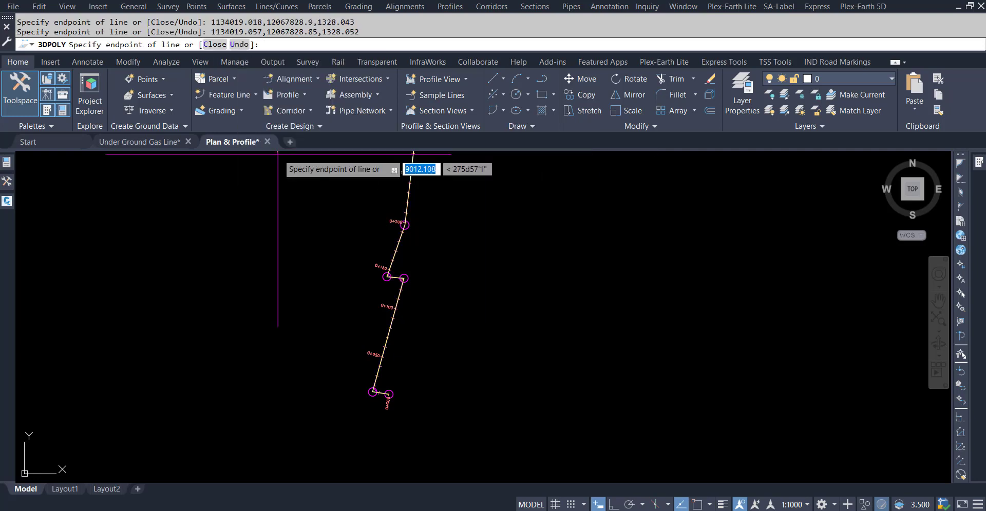
key("Return")
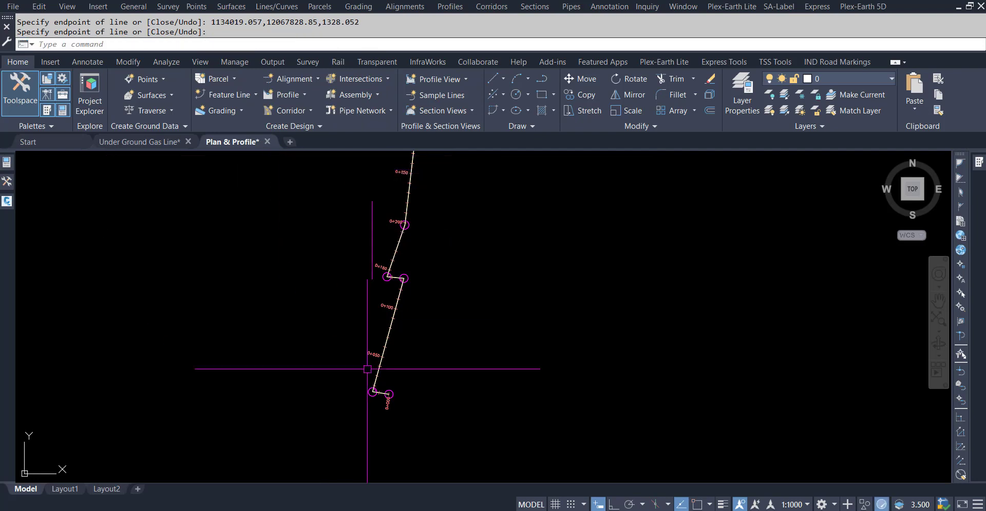
Examine how the new 3D polyline follows the underground line alignment from station 0+000 to its far end.
scroll(391, 400, "up", 6)
scroll(340, 427, "down", 3)
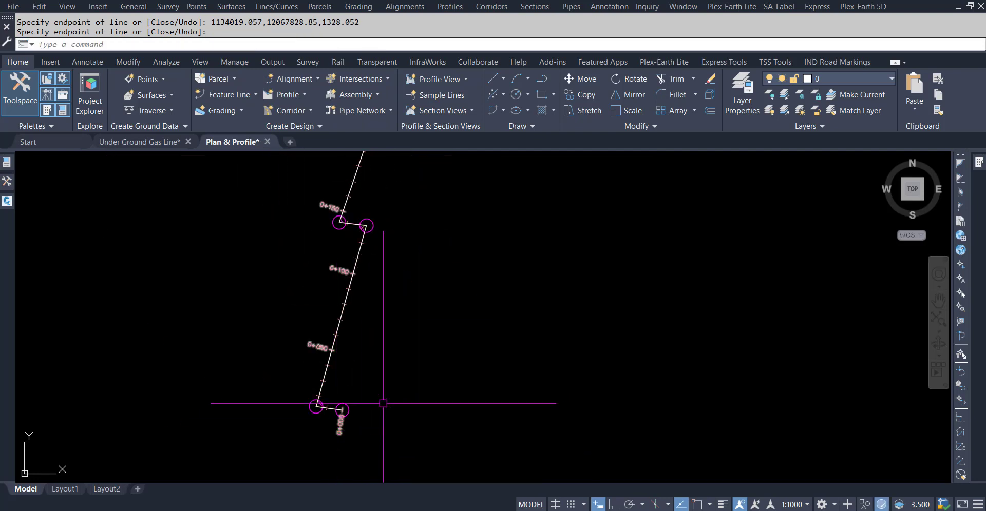
scroll(396, 403, "down", 3)
scroll(508, 303, "down", 3)
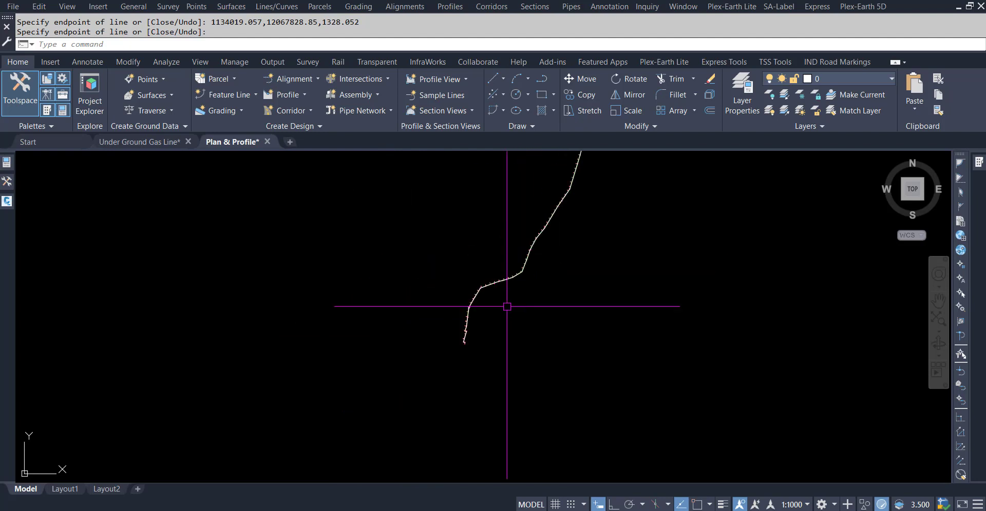
scroll(539, 270, "up", 4)
mouse_move(539, 270)
middle_mouse_down()
mouse_move(588, 238)
mouse_move(536, 255)
middle_mouse_up()
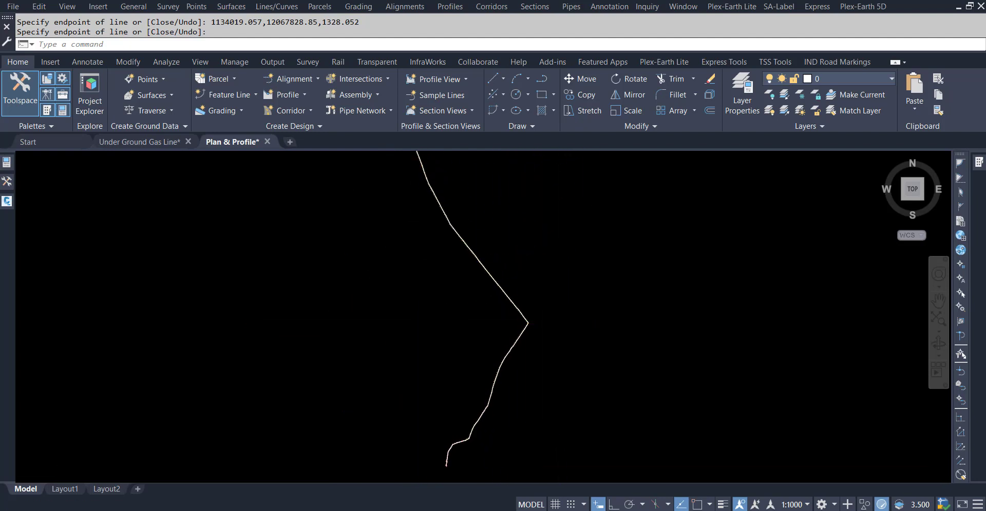
scroll(407, 337, "up", 2)
scroll(422, 299, "down", 3)
scroll(417, 225, "down", 2)
scroll(417, 225, "up", 5)
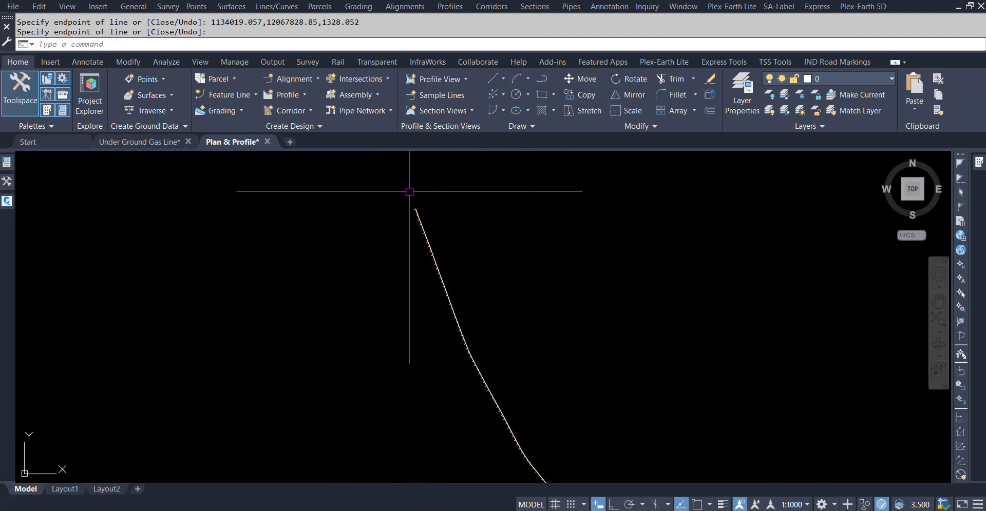
scroll(429, 243, "down", 2)
scroll(368, 205, "down", 3)
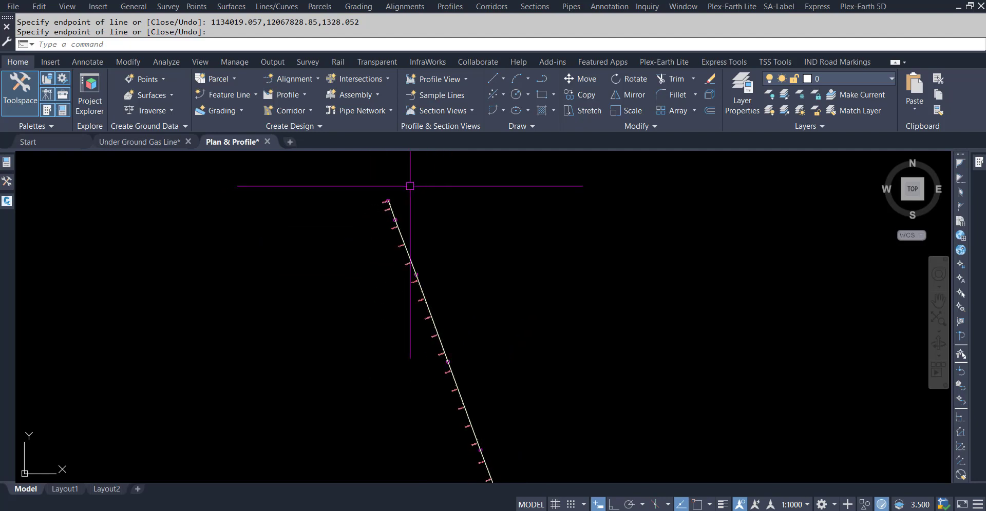
scroll(456, 287, "down", 2)
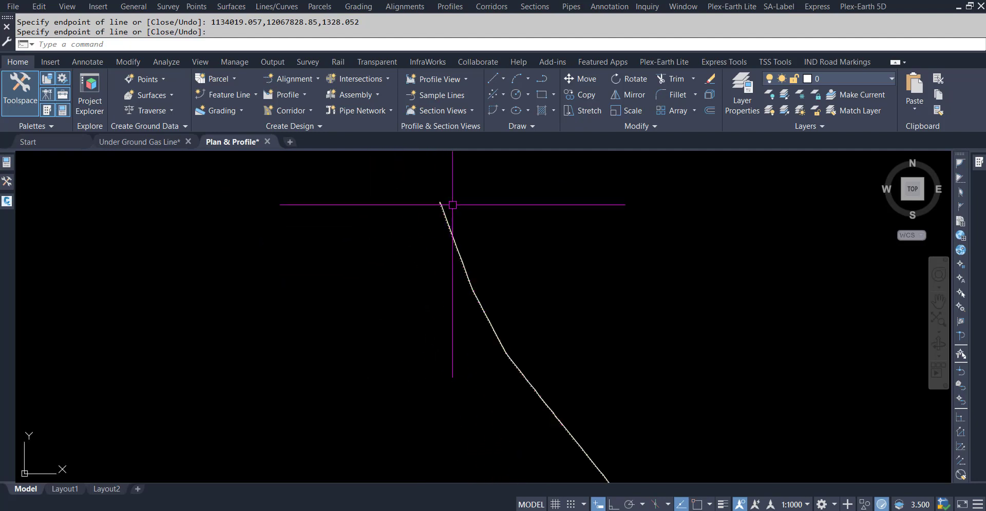
scroll(433, 216, "down", 2)
scroll(432, 321, "up", 4)
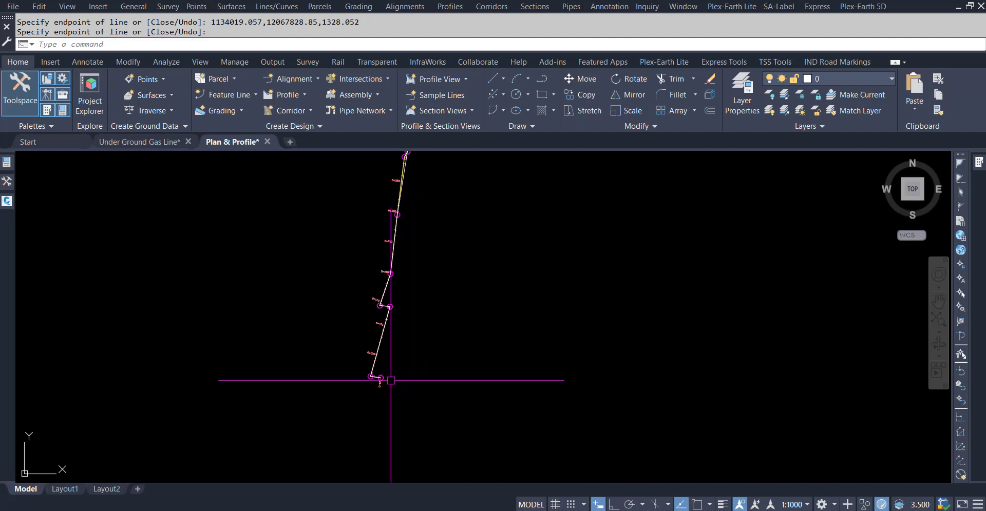
scroll(432, 372, "up", 4)
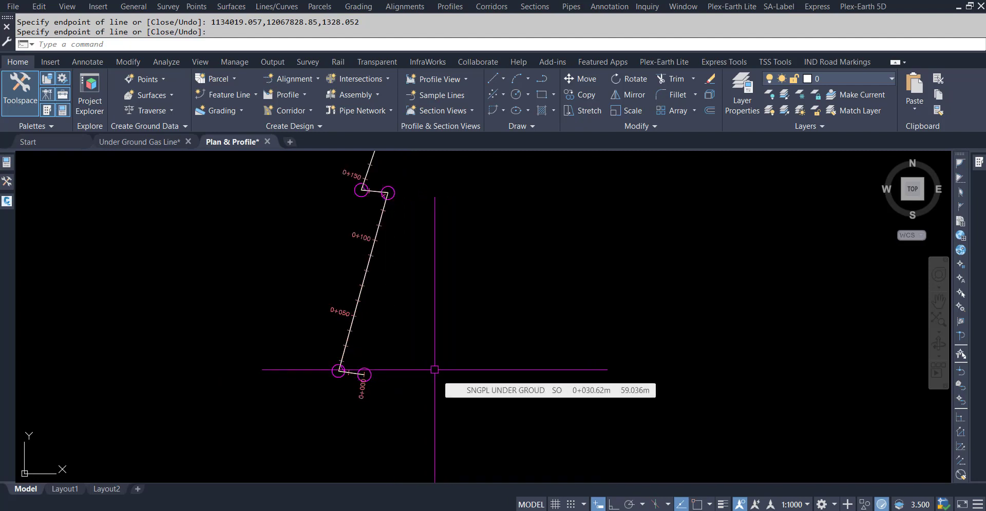
left_click(251, 94)
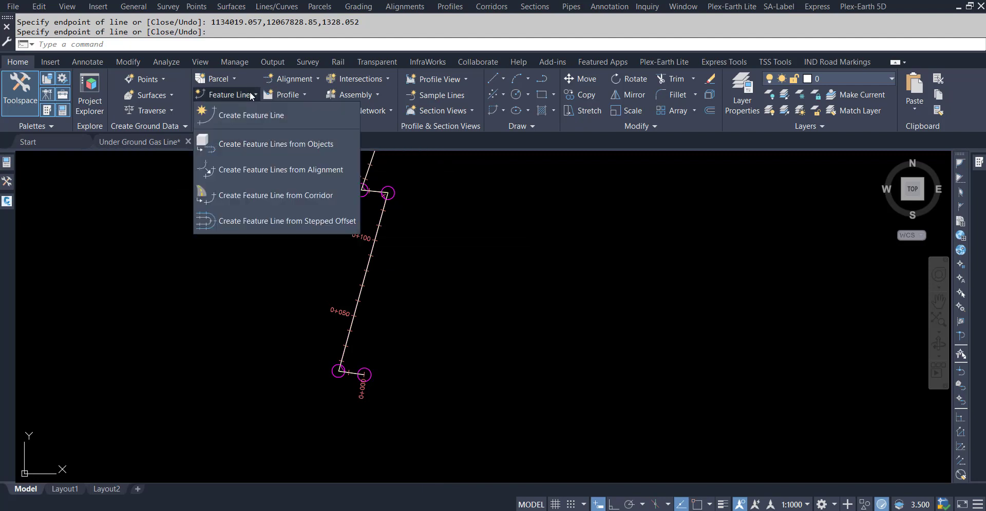
left_click(263, 147)
left_click(359, 364)
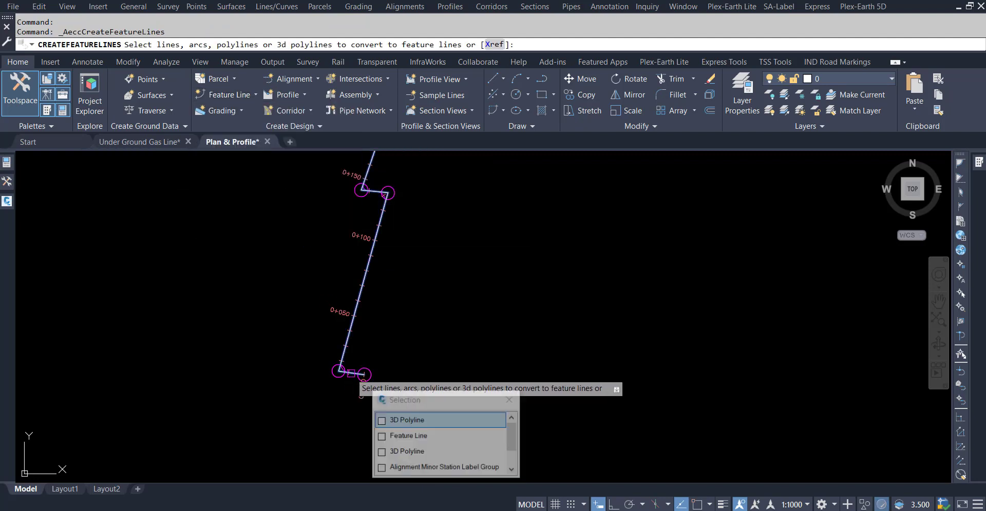
left_click(414, 429)
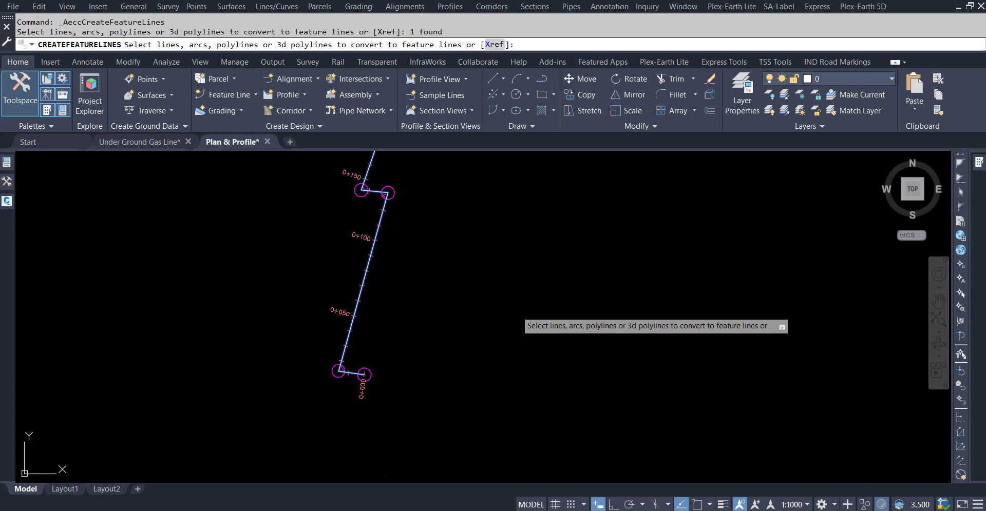
right_click(516, 304)
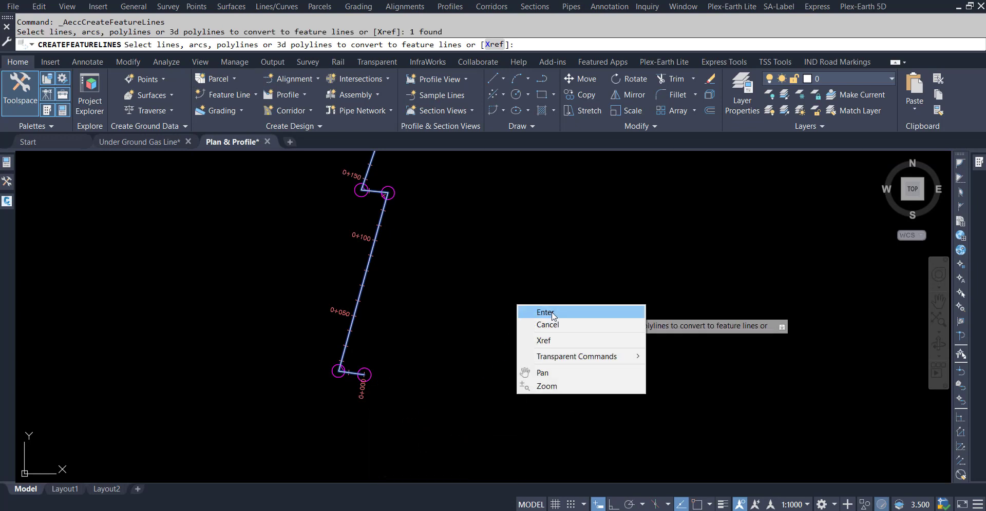
key("Escape")
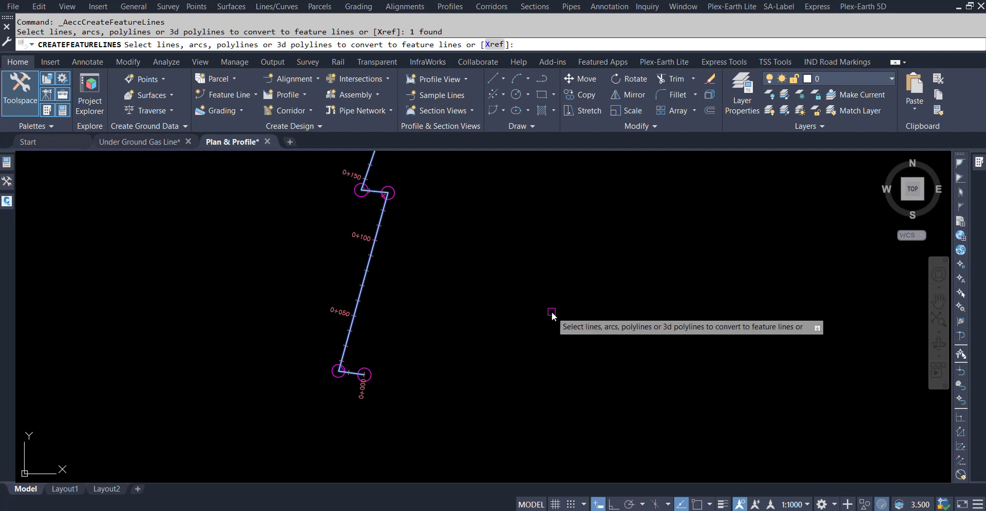
key("Escape")
key("Escape")
key("Escape")
Erase the old feature line that overlaps the alignment near station 0+000.
scroll(352, 362, "up", 4)
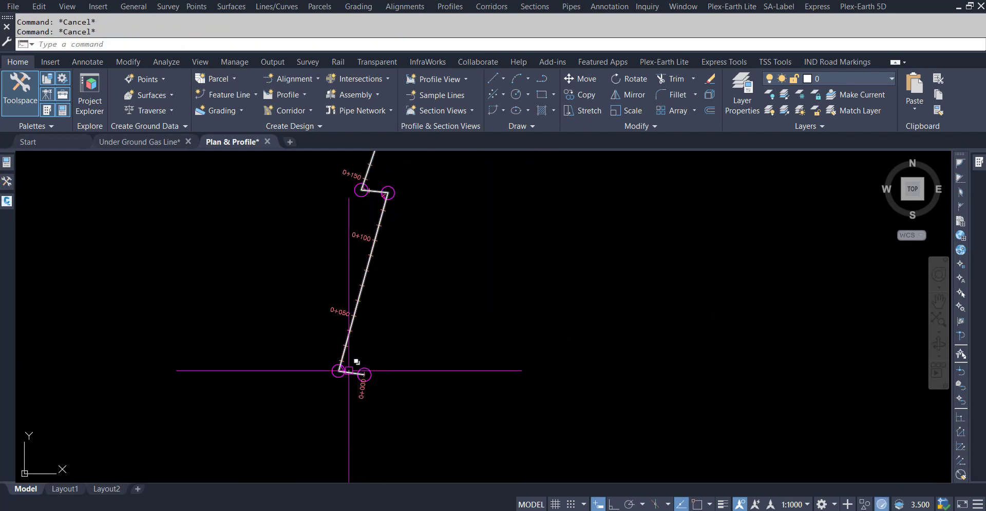
left_click(333, 332)
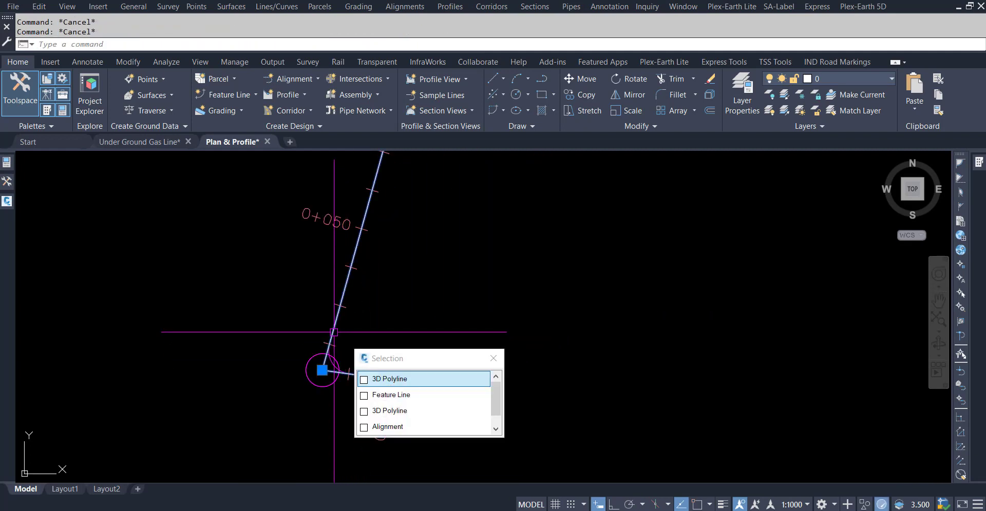
left_click(391, 394)
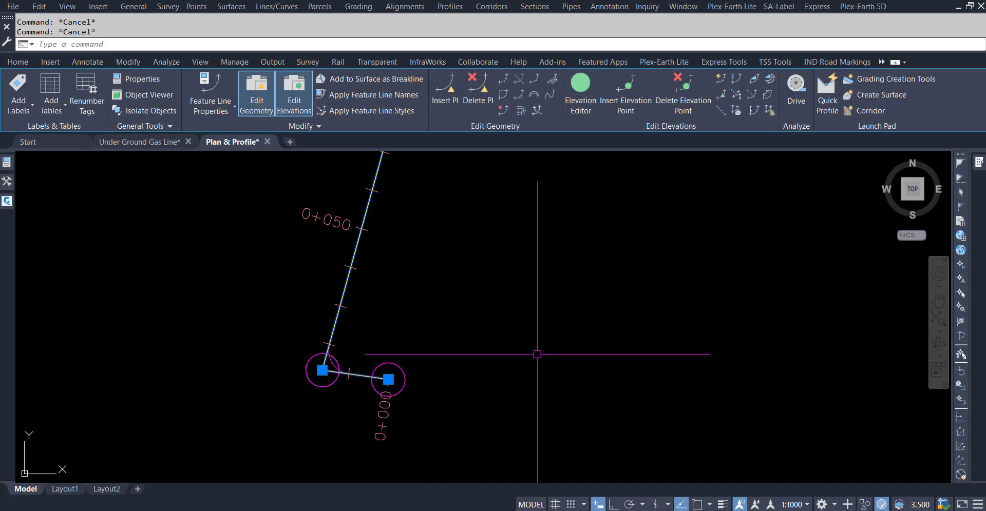
key("Delete")
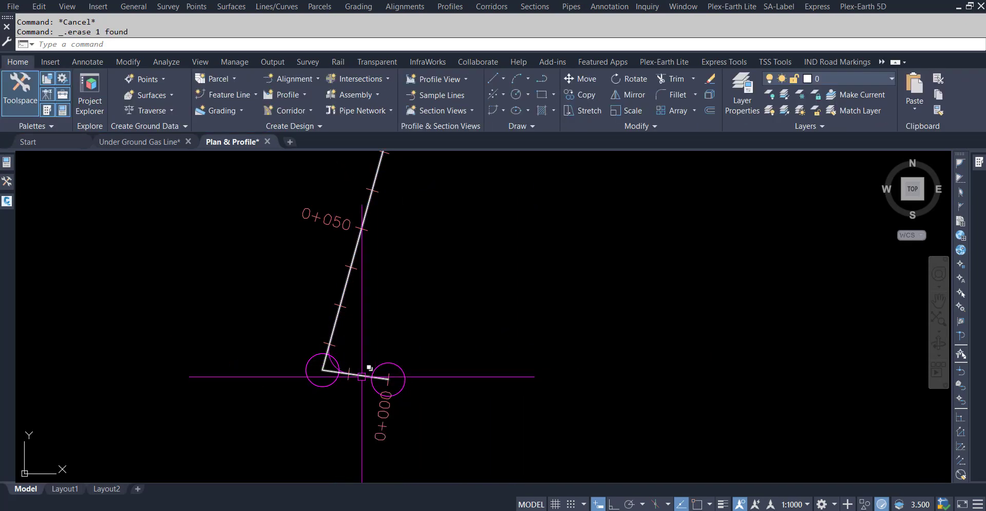
Erase the duplicate 3D polyline over the alignment and check which overlapping objects remain near station 0+000.
left_click(369, 368)
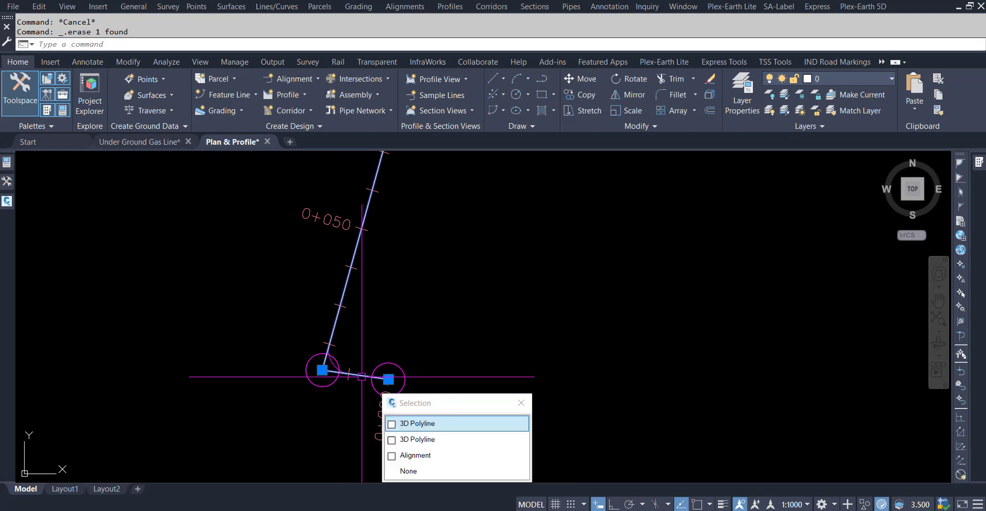
left_click(446, 424)
key("Delete")
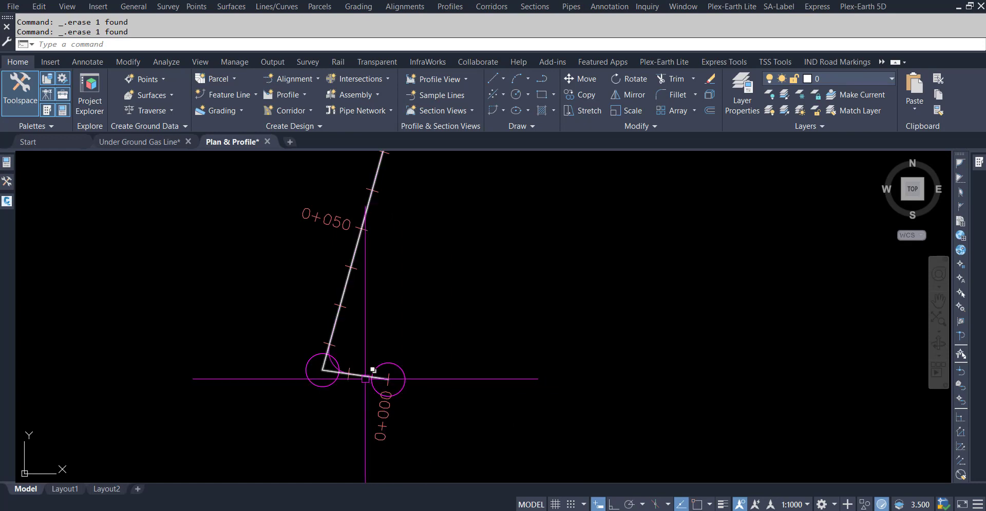
left_click(373, 369)
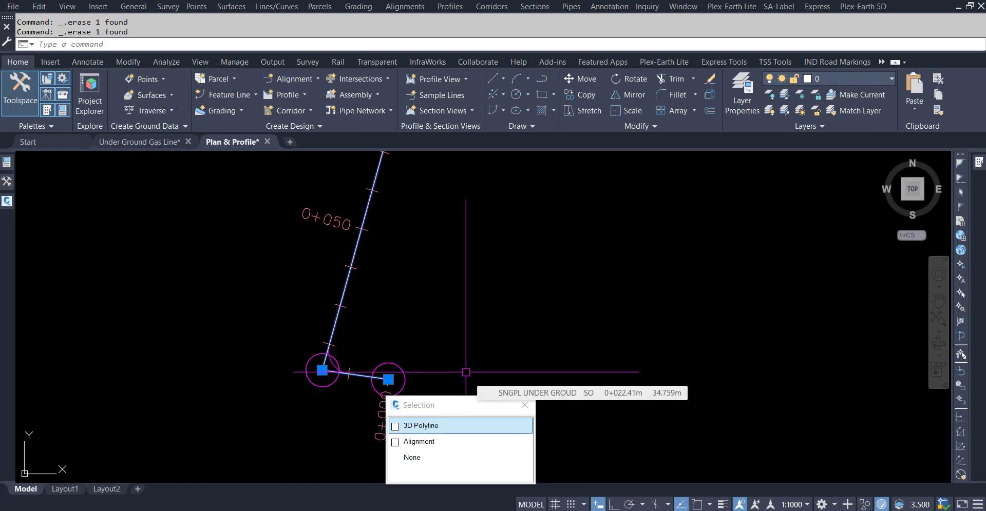
key("Escape")
key("Escape")
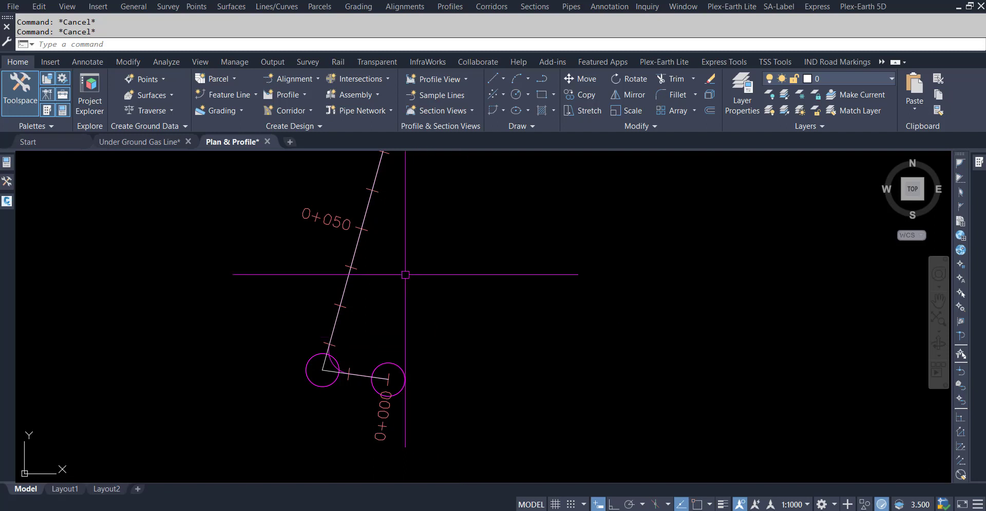
Create a feature line from the 3D polyline in Site 1 with the Basic Feature Line style, erasing the existing entity.
left_click(228, 95)
left_click(269, 146)
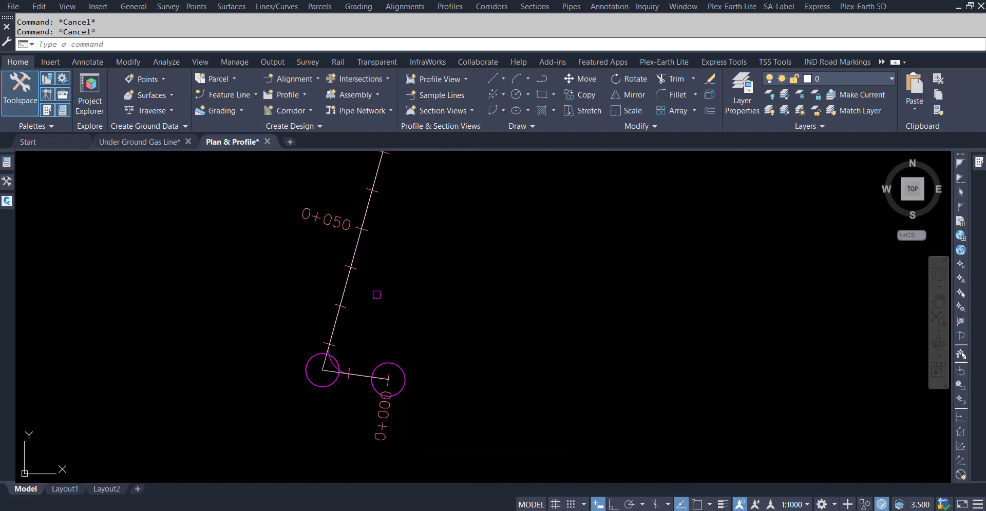
left_click(361, 379)
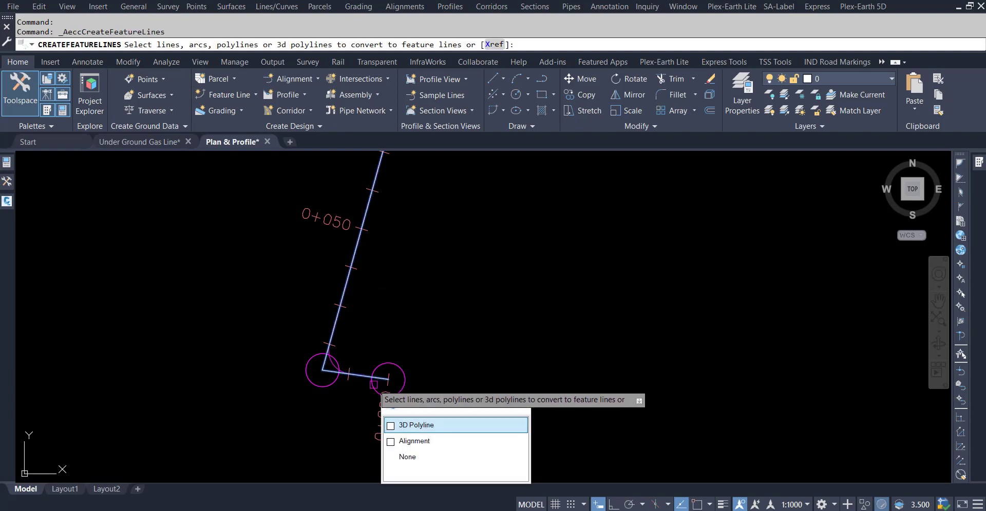
left_click(417, 422)
right_click(494, 284)
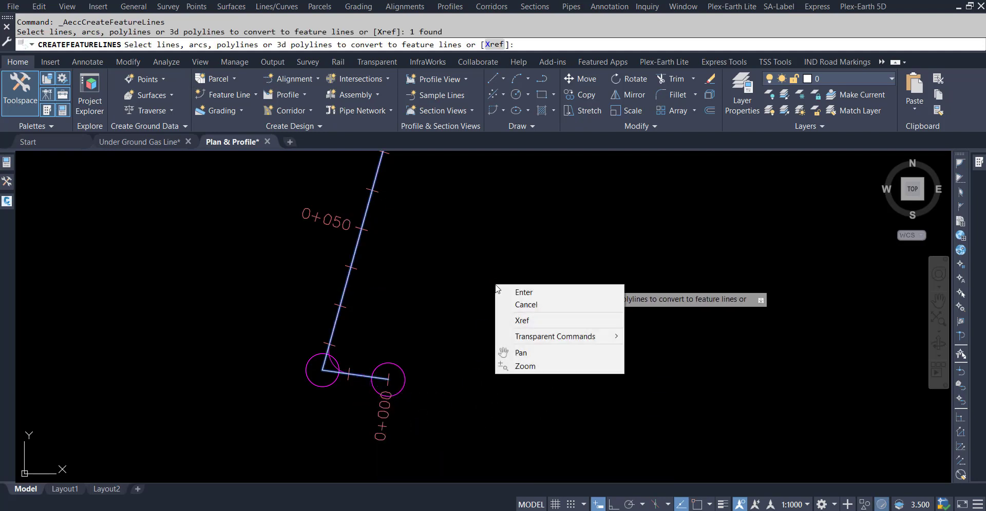
left_click(507, 289)
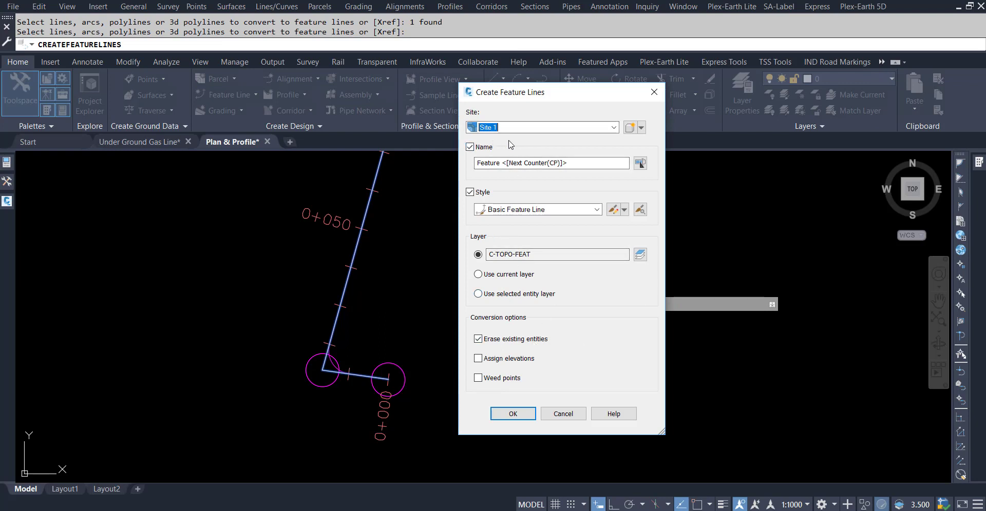
left_click(512, 414)
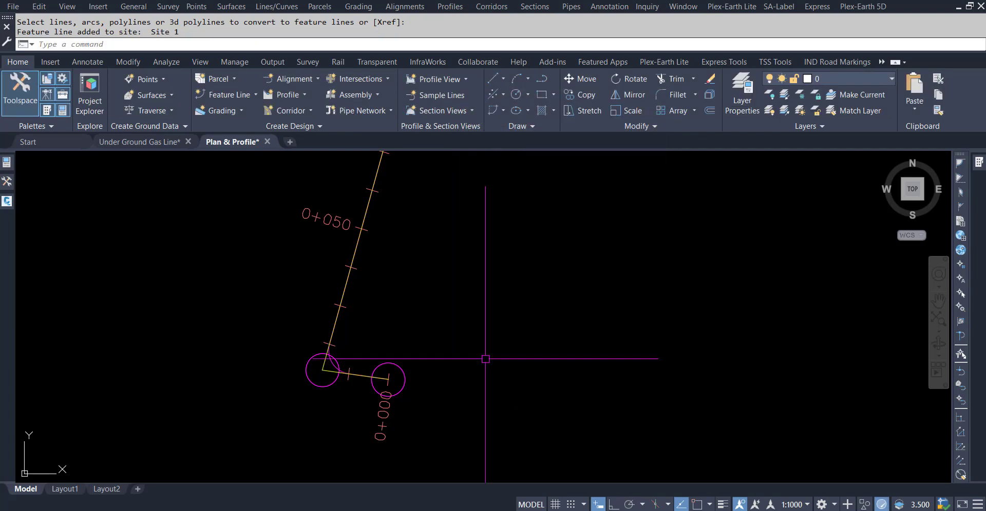
key("Escape")
key("Escape")
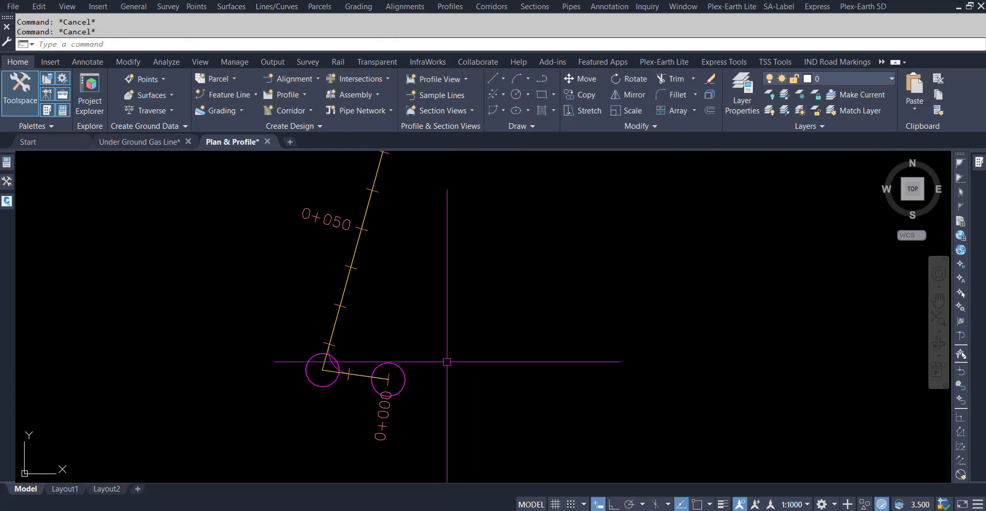
Check which objects overlap along the line near station 0+000.
left_click(365, 372)
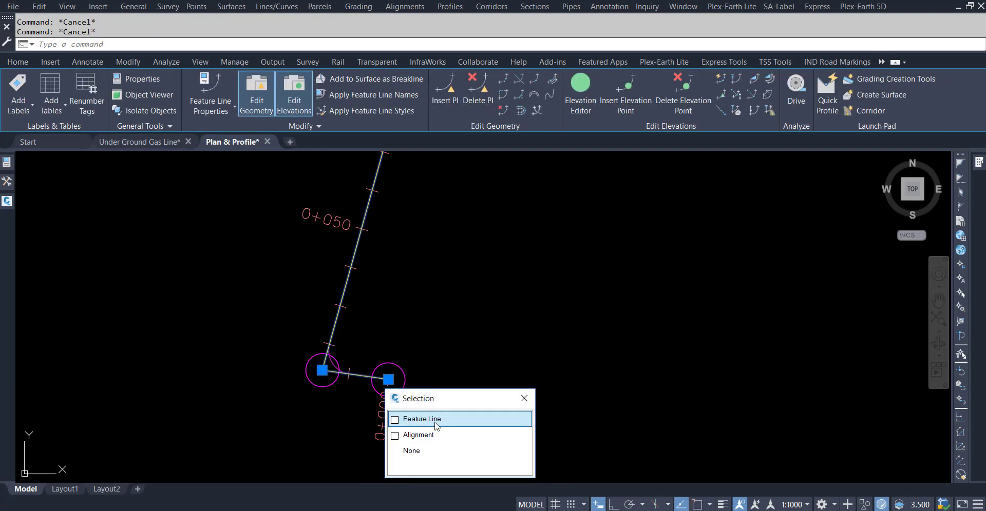
mouse_move(434, 440)
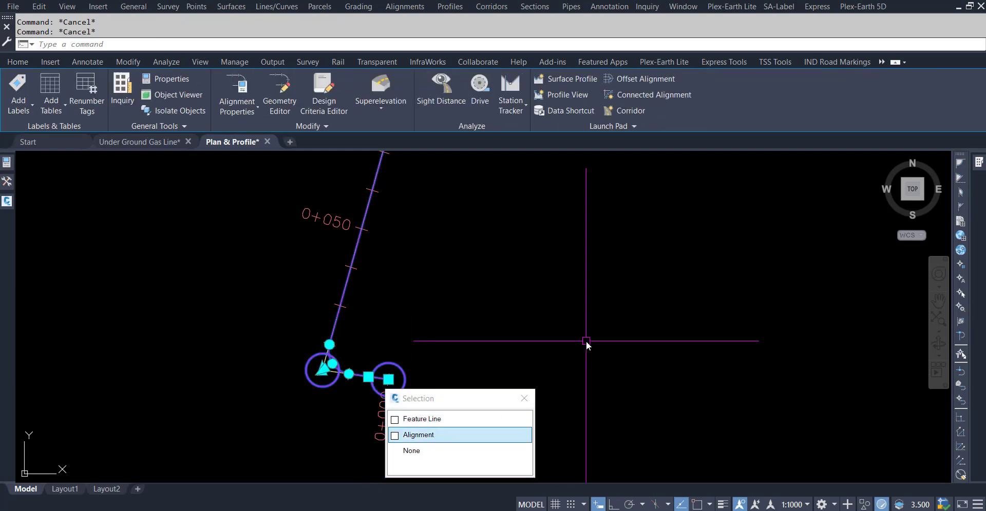
key("Escape")
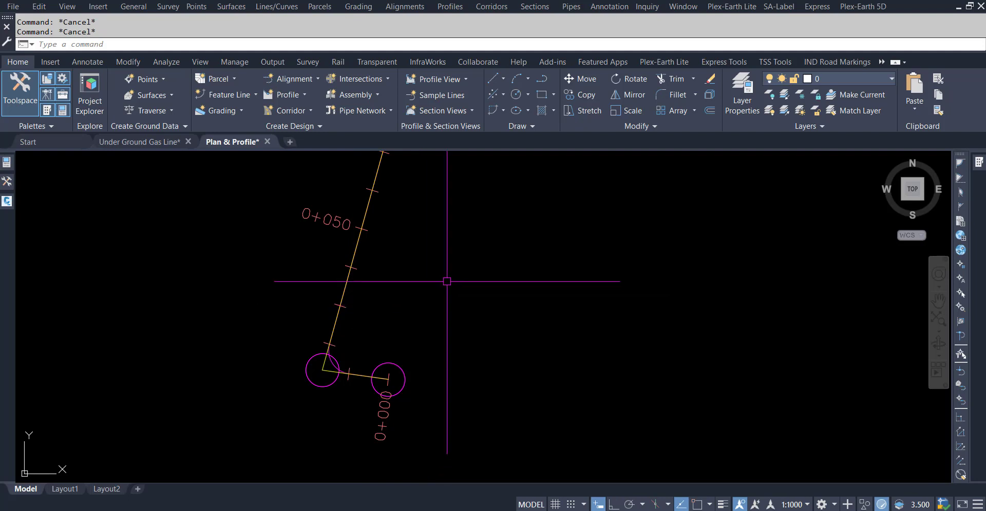
Run Export FeatureLine Chainage with XYZ from the UK and Ireland Reports additional tools on the new feature line.
mouse_move(6, 181)
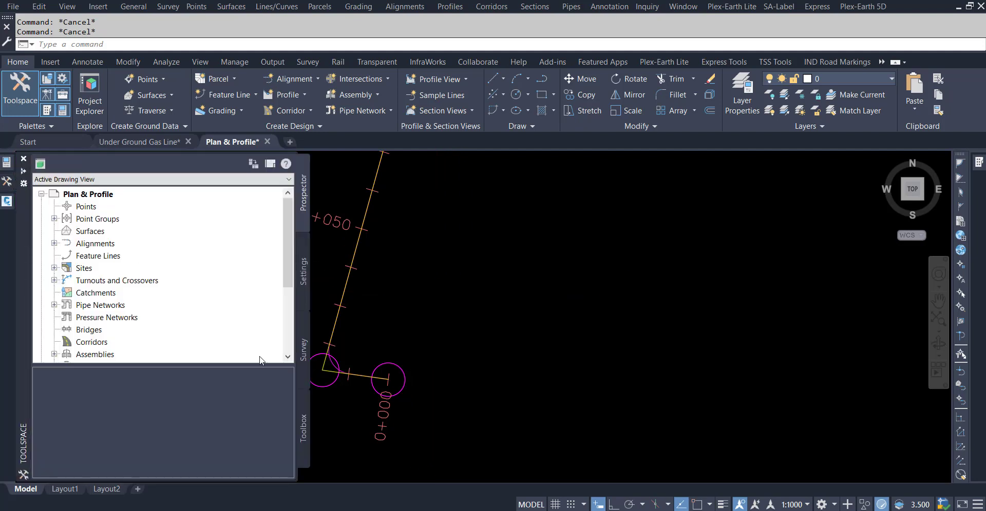
left_click(307, 427)
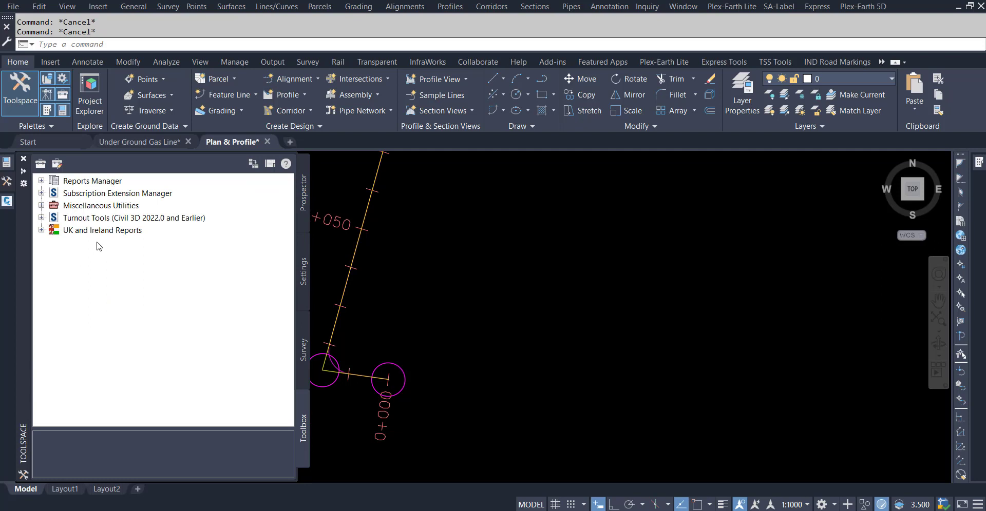
left_click(42, 230)
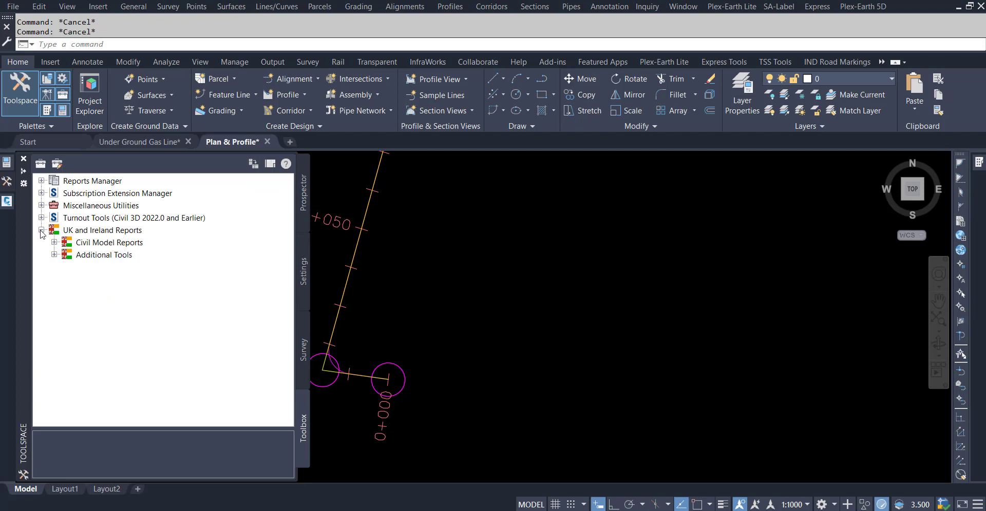
left_click(54, 255)
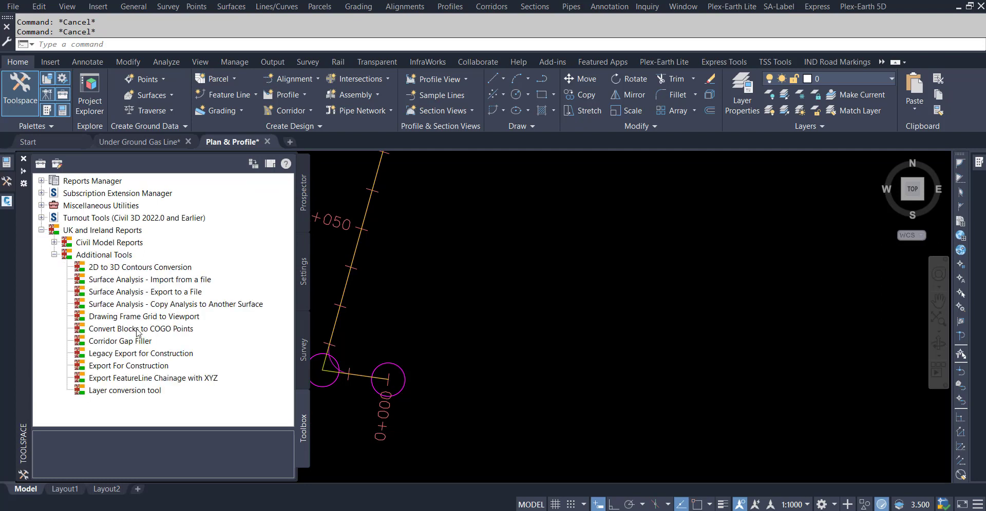
left_click(163, 382)
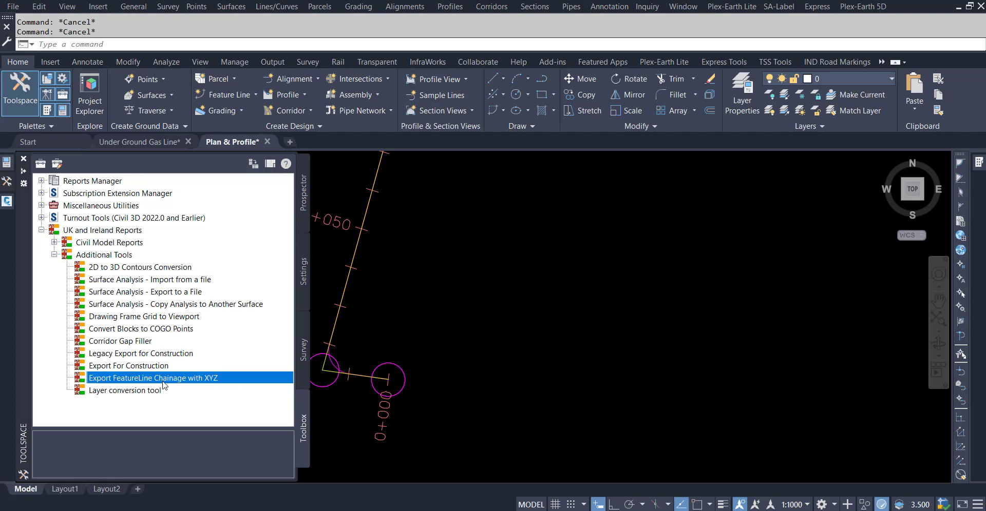
right_click(194, 385)
left_click(232, 389)
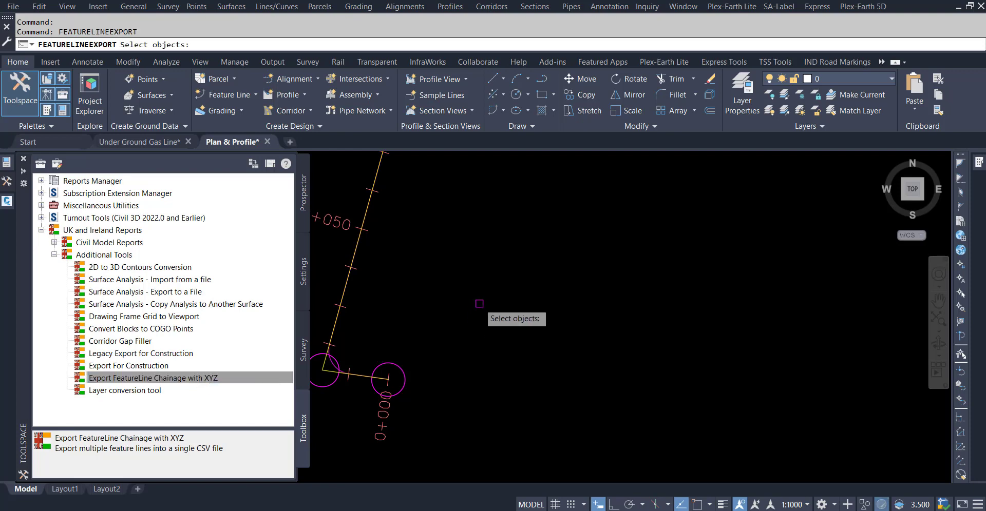
left_click(355, 374)
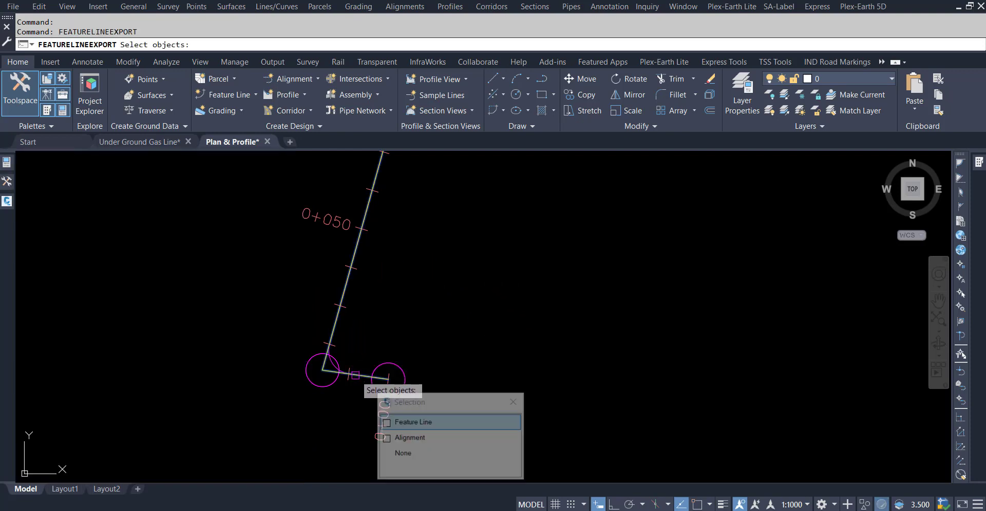
left_click(437, 421)
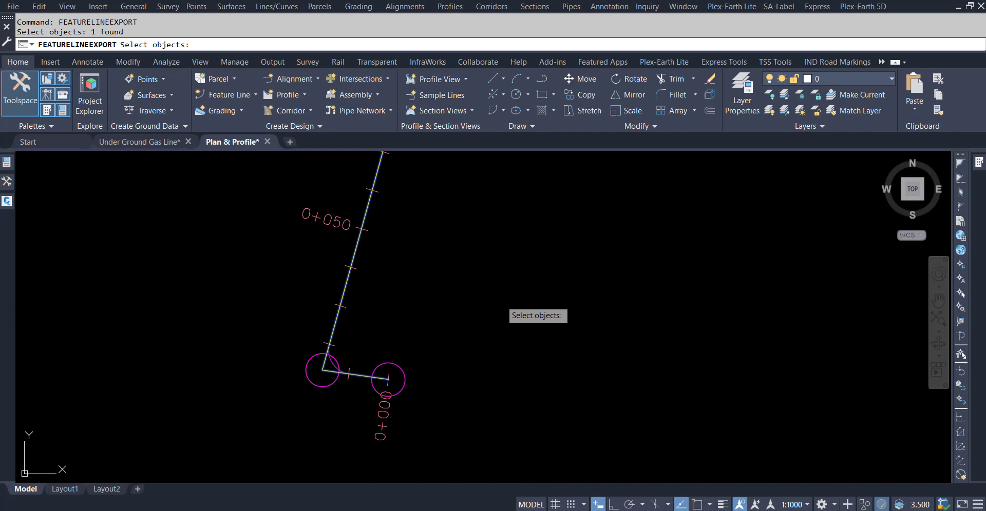
key("Return")
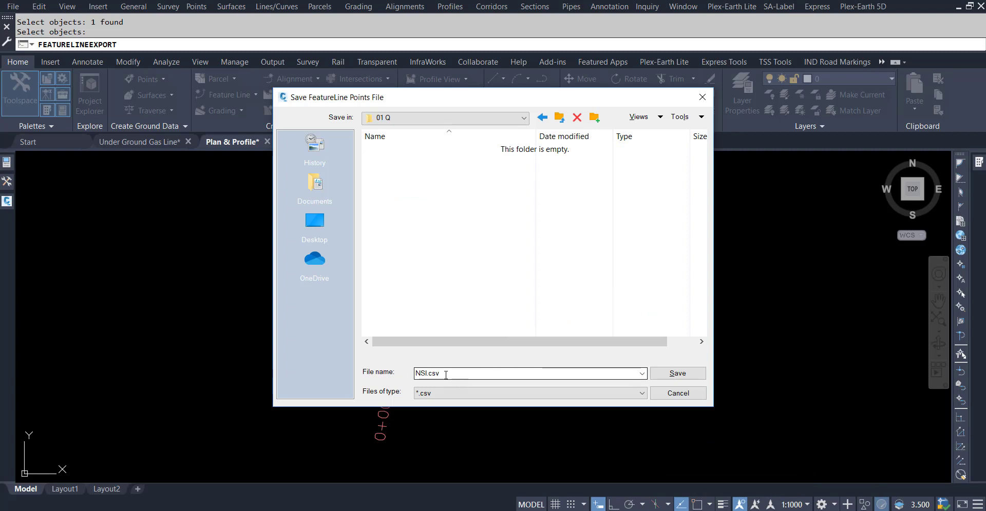
Save the exported feature line points in the 01 Q folder as NSl With Station xyz.csv.
left_click(416, 374)
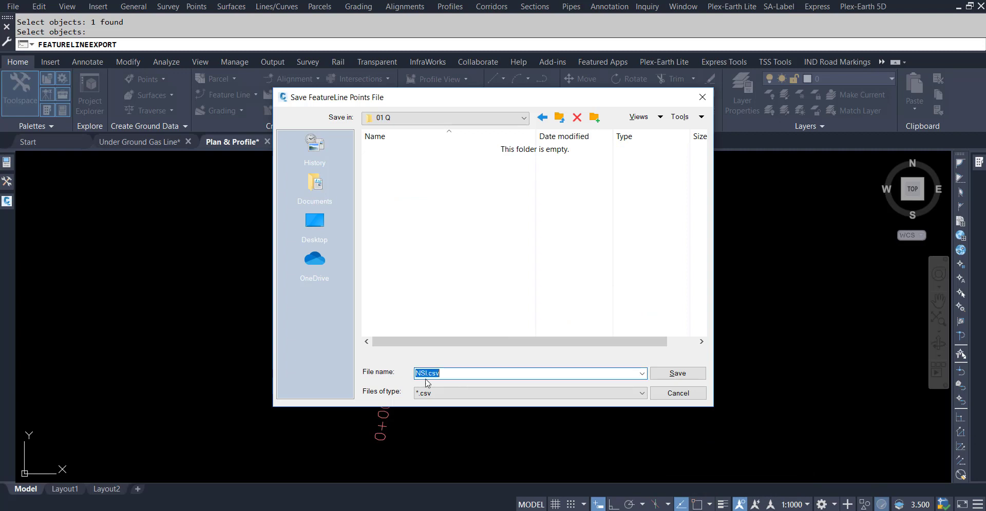
left_click(416, 374)
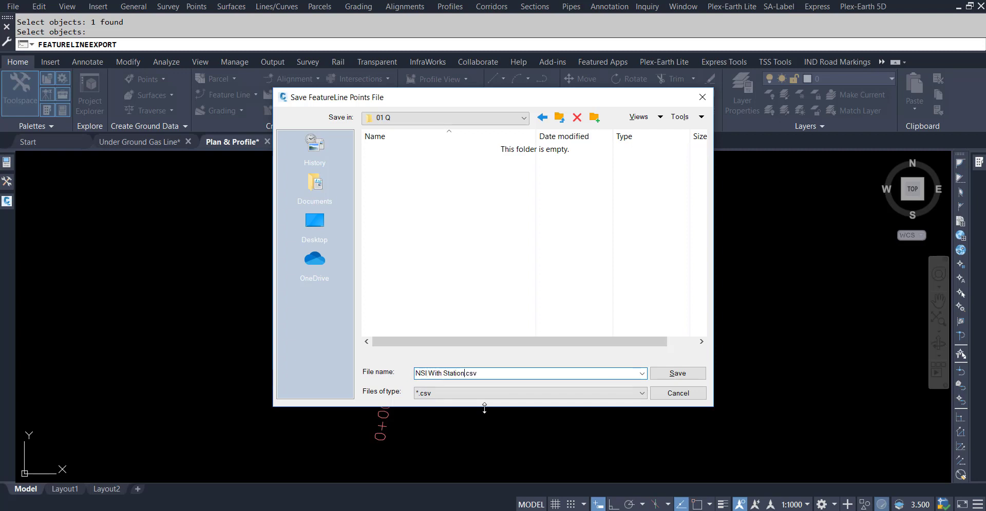
type("xyz")
left_click(677, 373)
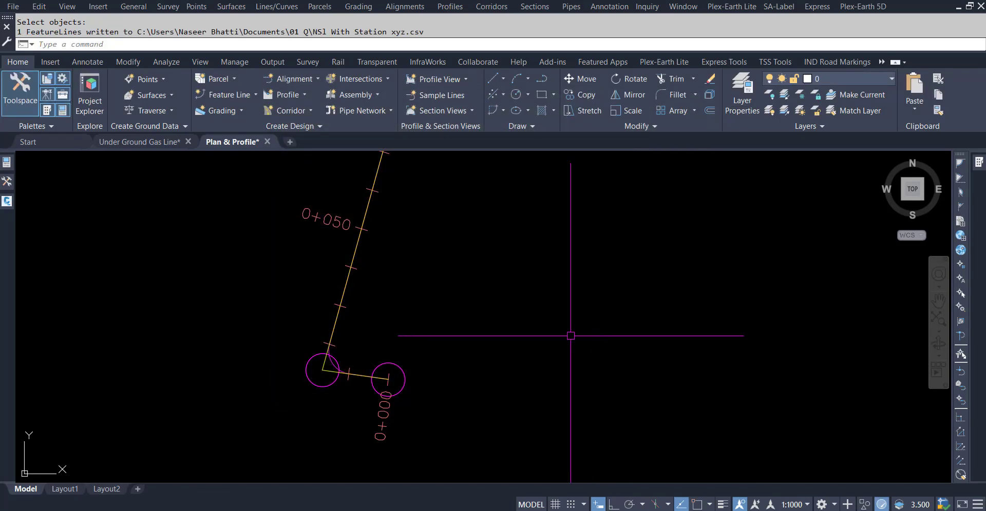
Review the feature line's stations, elevations and grades in the Elevation Editor.
left_click(349, 281)
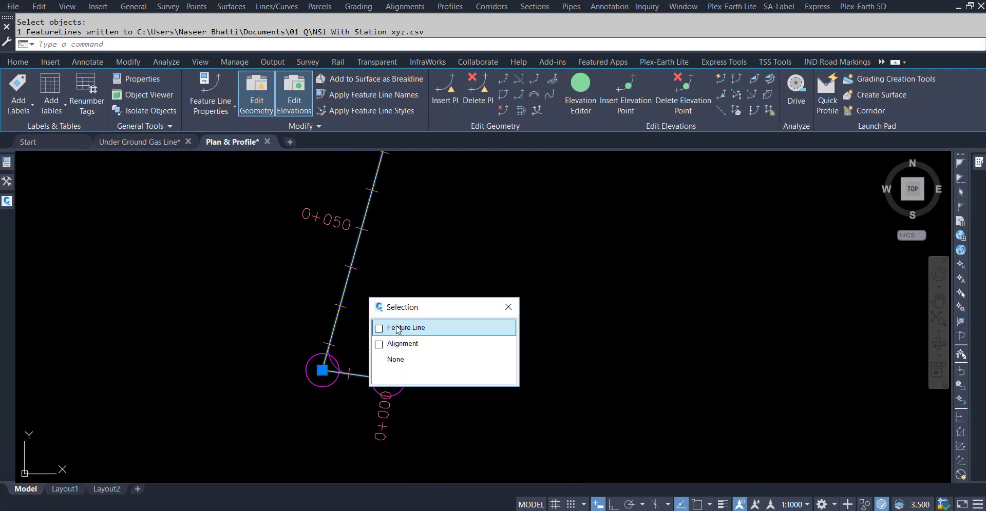
left_click(398, 329)
left_click(580, 89)
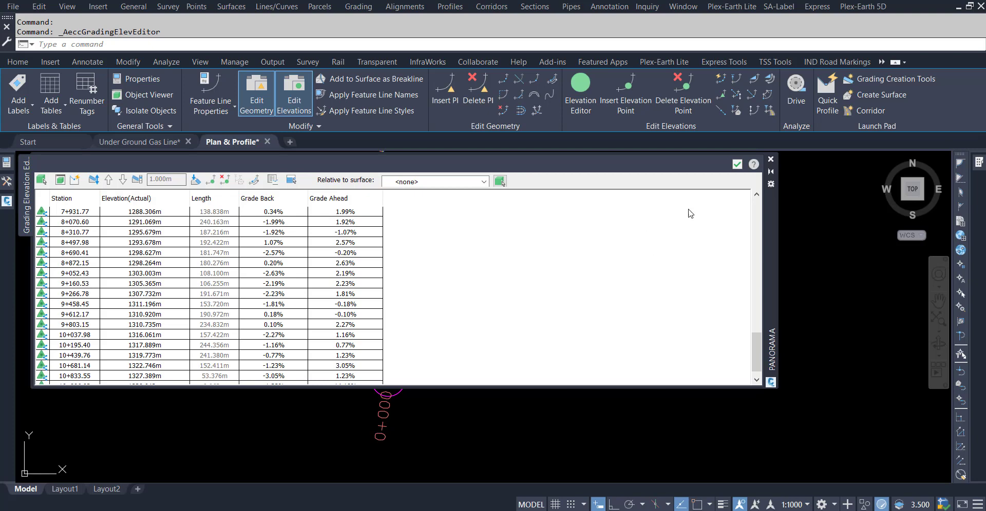
left_click(737, 163)
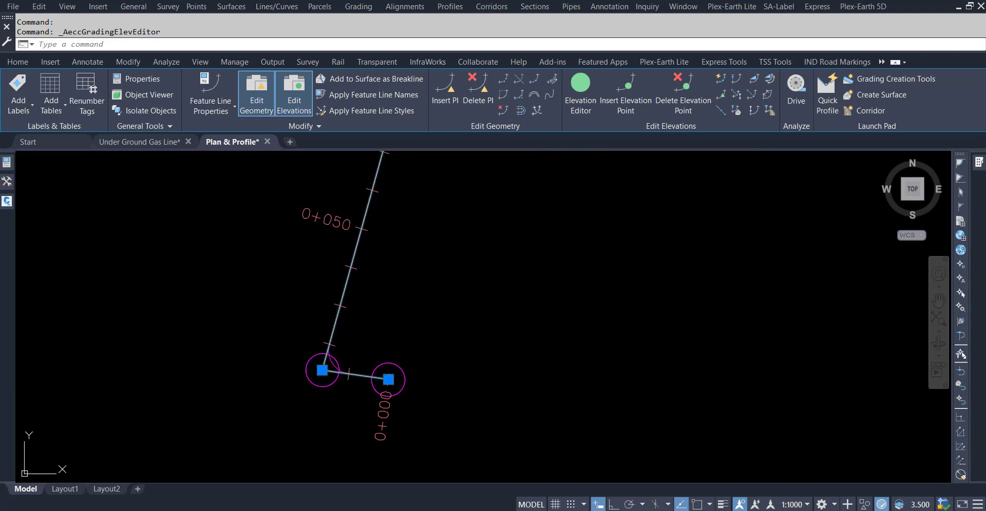
Erase the exported feature line and check the object remaining along the route near station 0+000.
key("Delete")
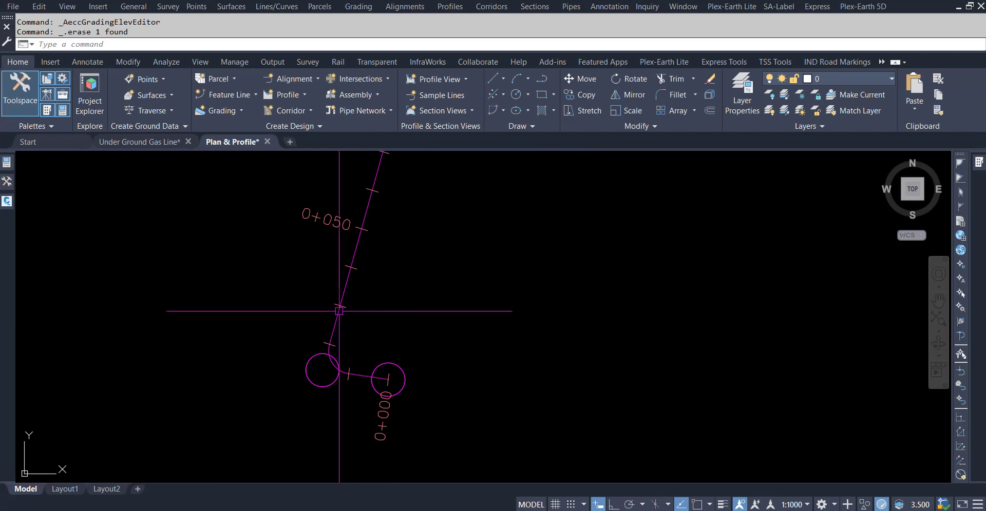
left_click(346, 285)
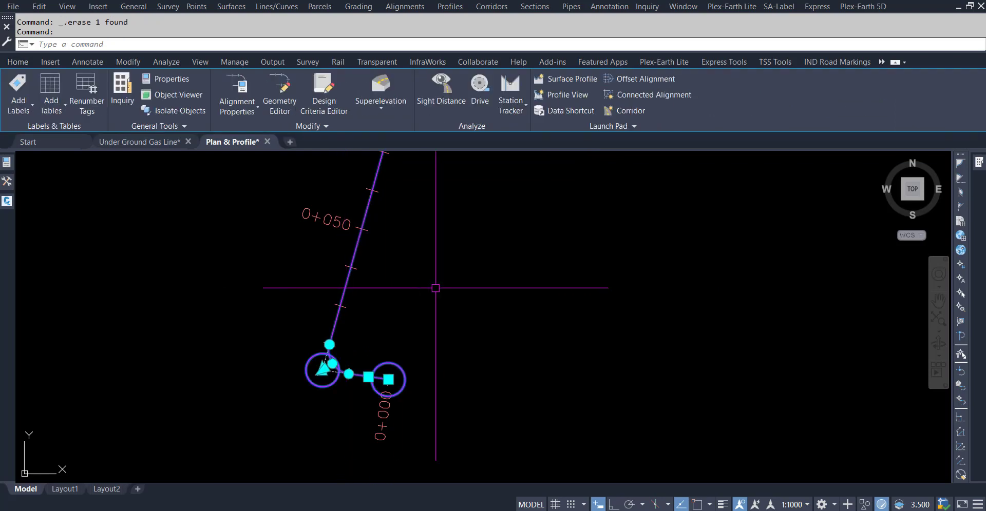
key("Escape")
key("Escape")
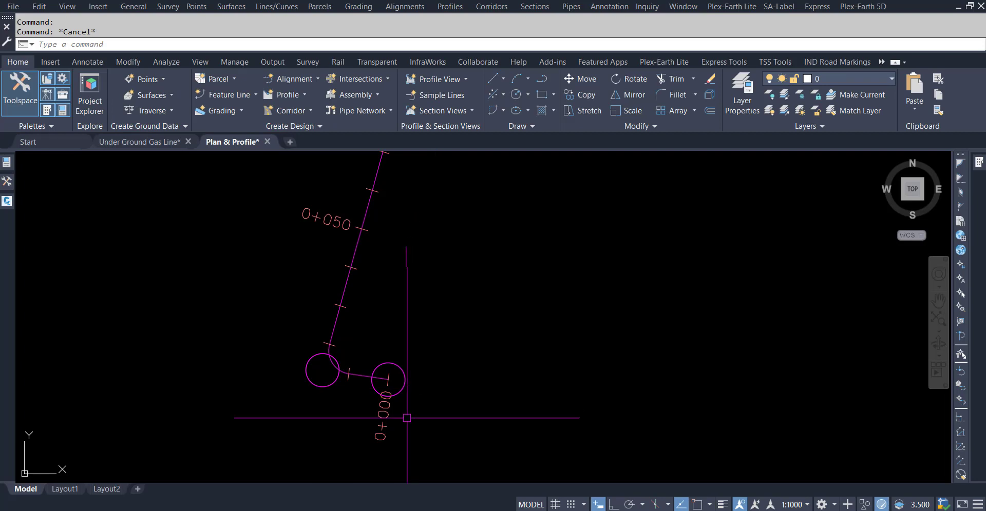
Switch to the SNGPL UNDER GROUND LEVEL workbook in Excel and copy the combined coordinates in column F, rows 1 to 70.
mouse_move(405, 510)
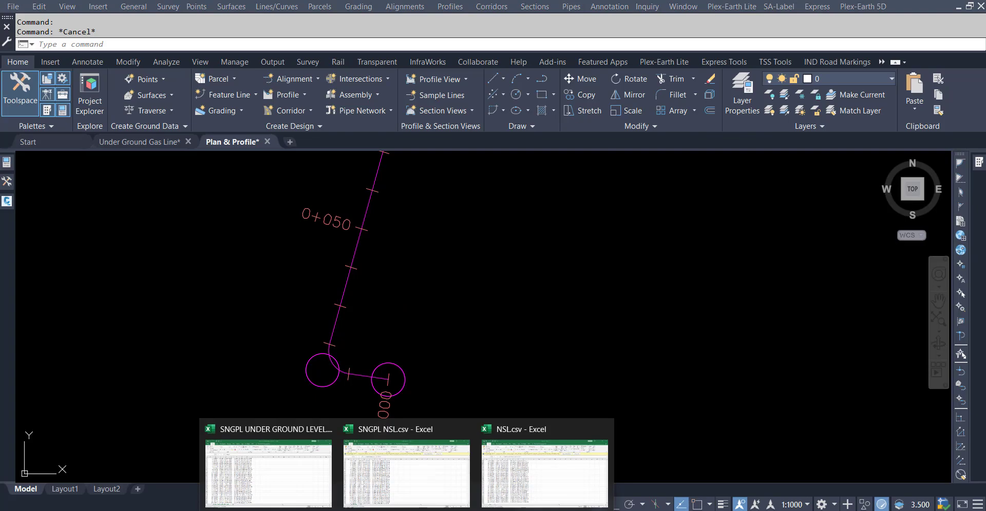
left_click(307, 465)
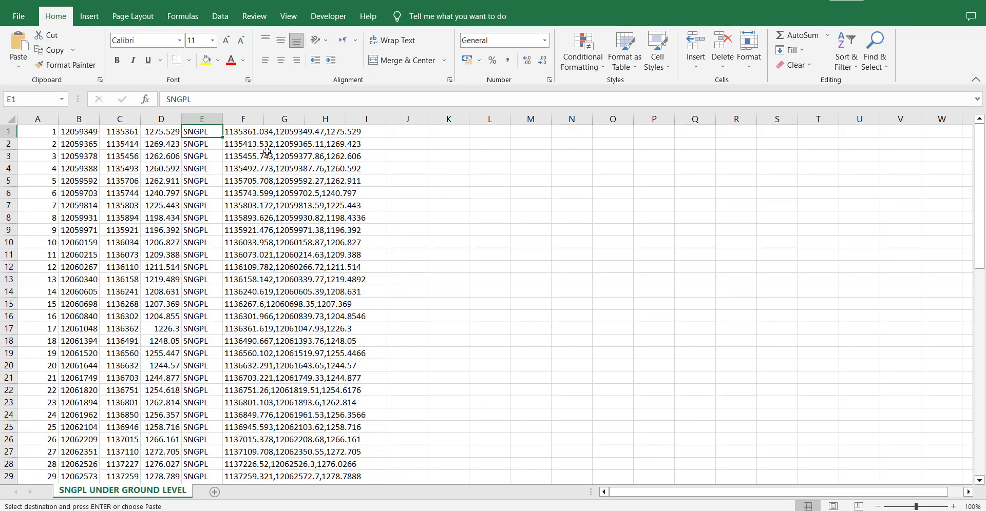
left_click(245, 134)
key("ctrl+shift+Down")
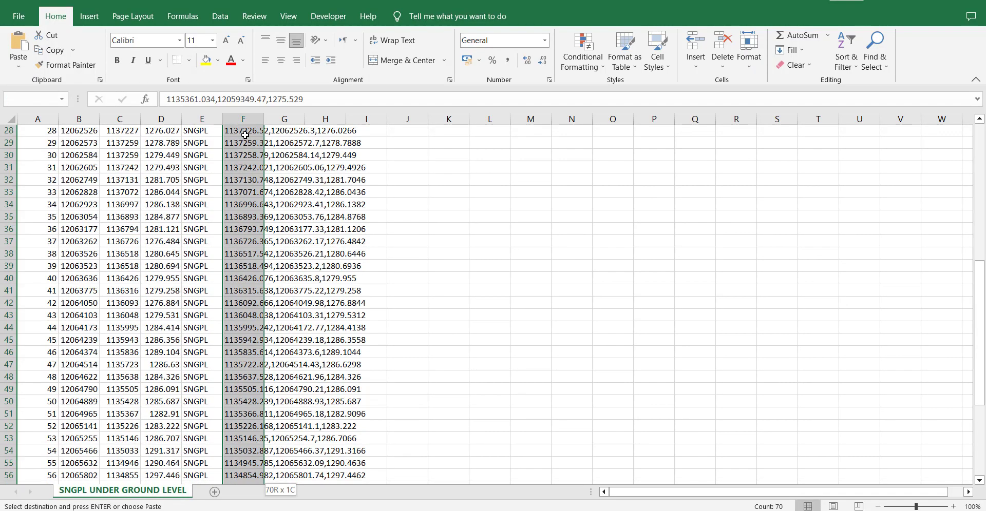
right_click(244, 134)
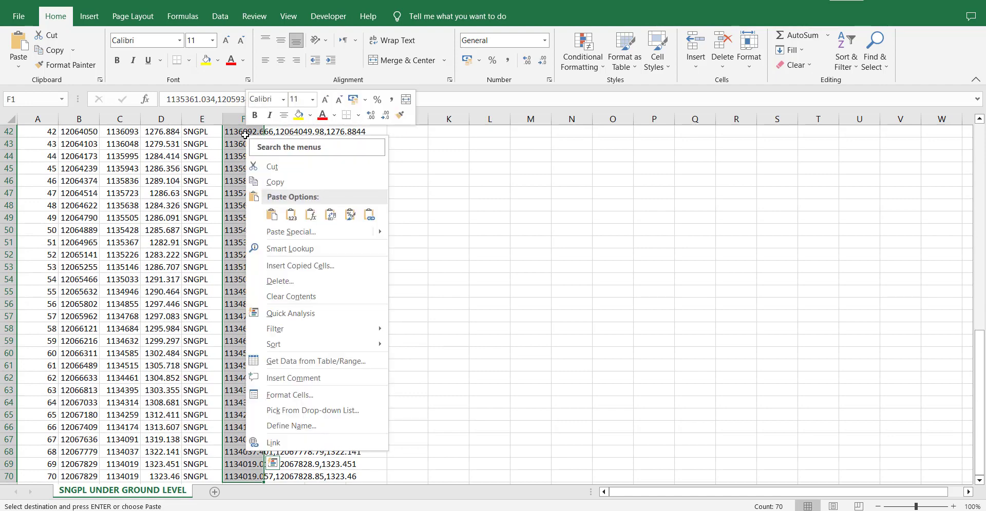
left_click(275, 182)
scroll(370, 350, "up", 14)
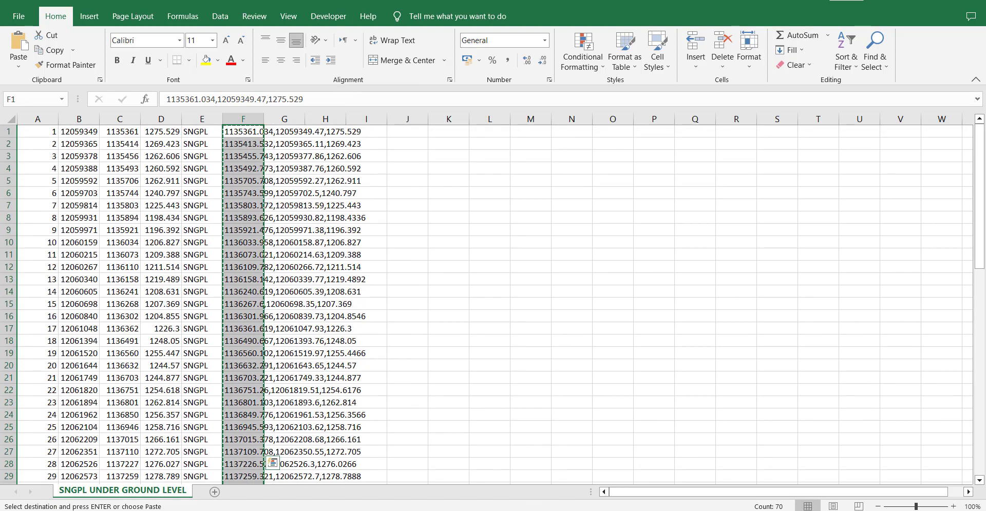
Switch to the Plan & Profile drawing in Civil 3D and draw a 3D polyline through the copied underground level coordinates.
mouse_move(583, 507)
left_click(619, 436)
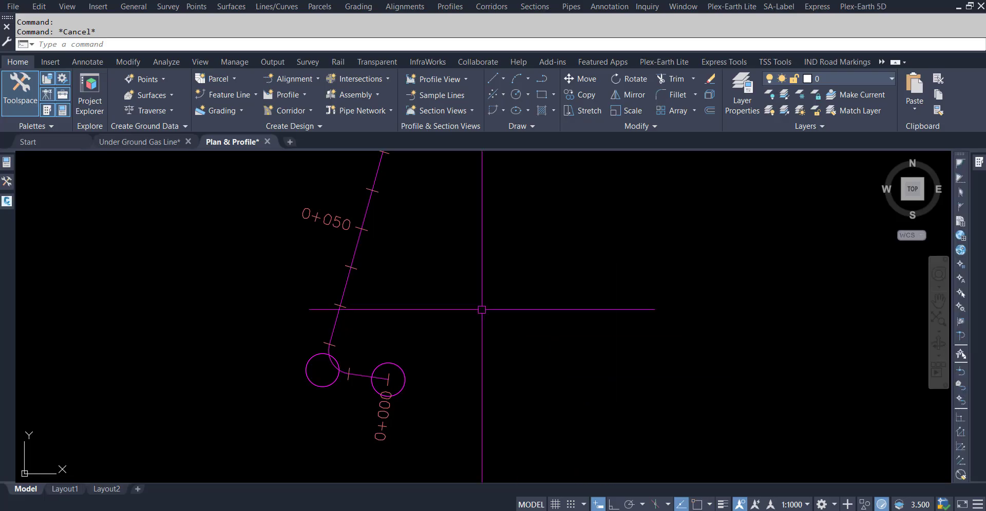
left_click(530, 128)
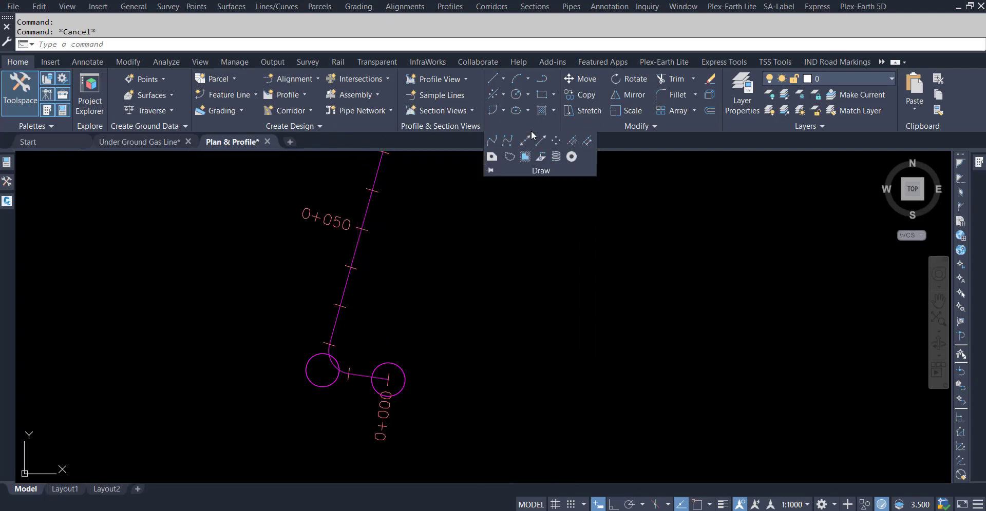
left_click(541, 157)
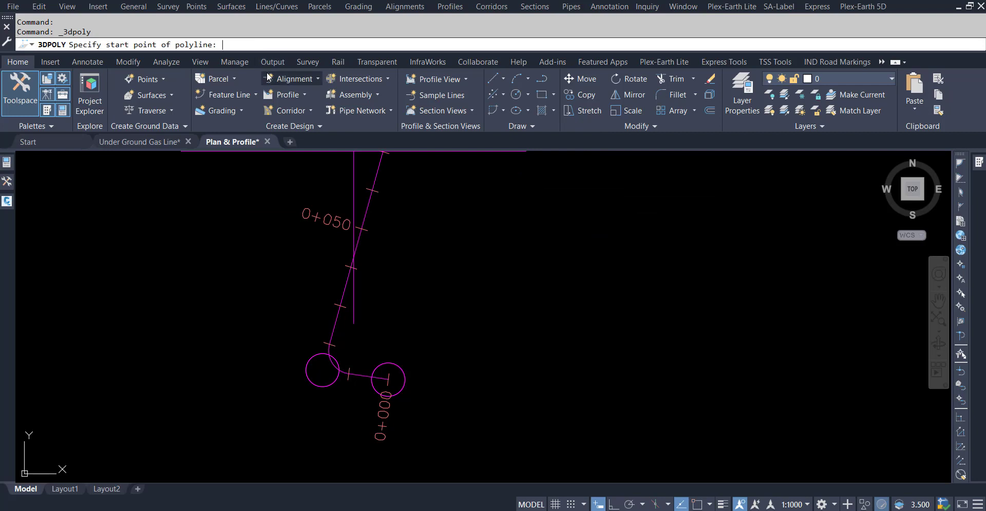
right_click(246, 46)
left_click(282, 145)
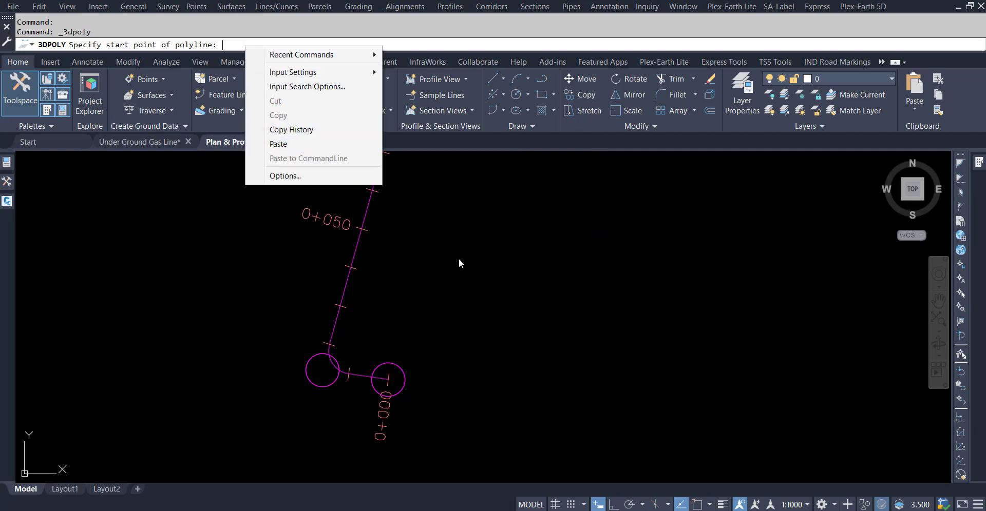
key("Return")
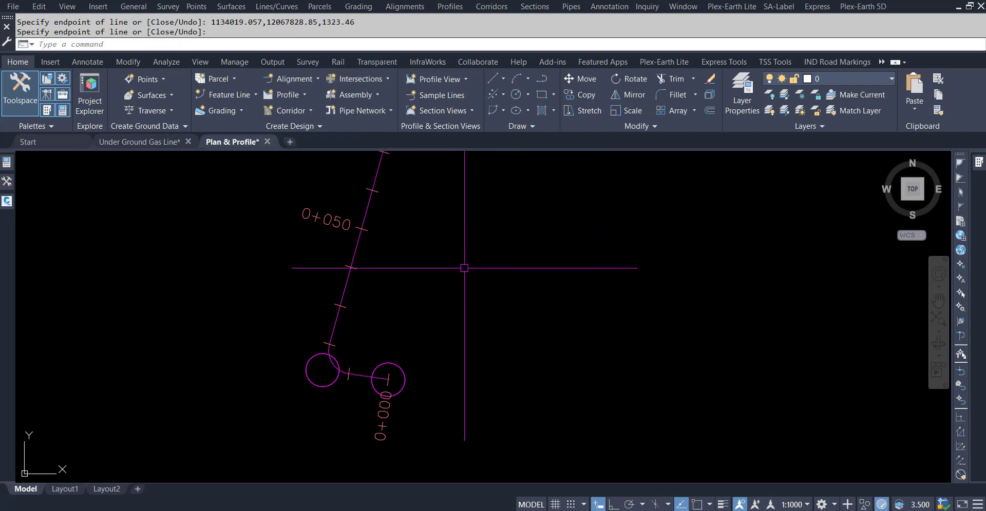
Compare the new 3D polyline with the alignment along the route, especially between stations 0+800 and 1+250.
scroll(464, 268, "down", 6)
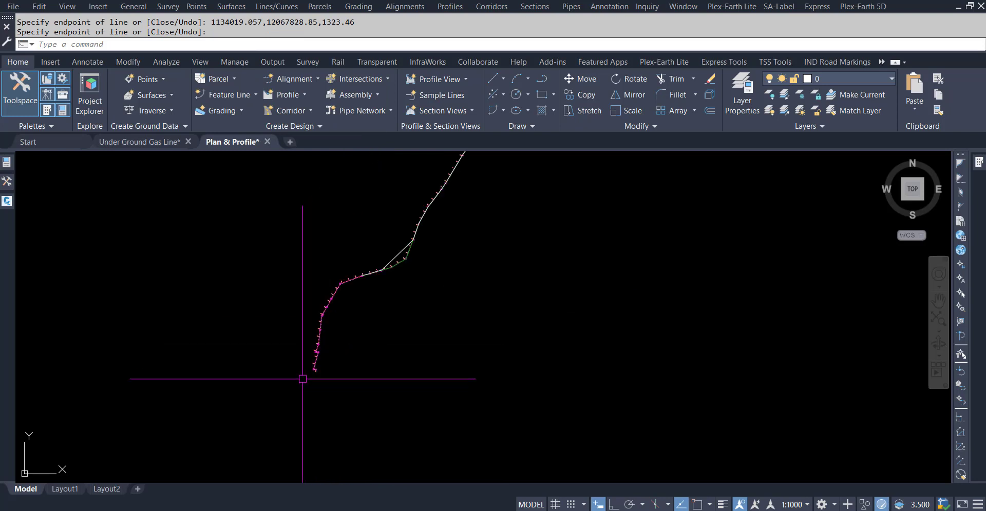
scroll(296, 379, "up", 5)
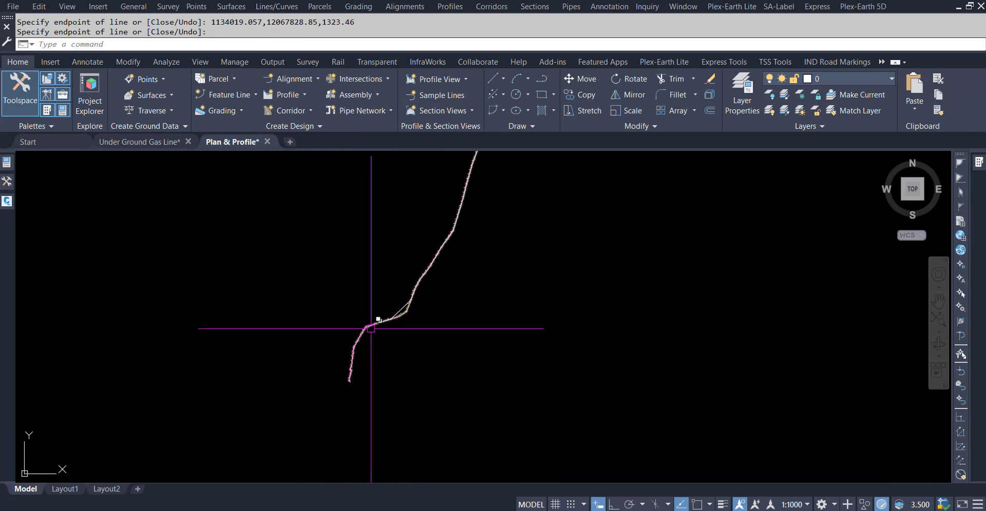
scroll(457, 295, "up", 5)
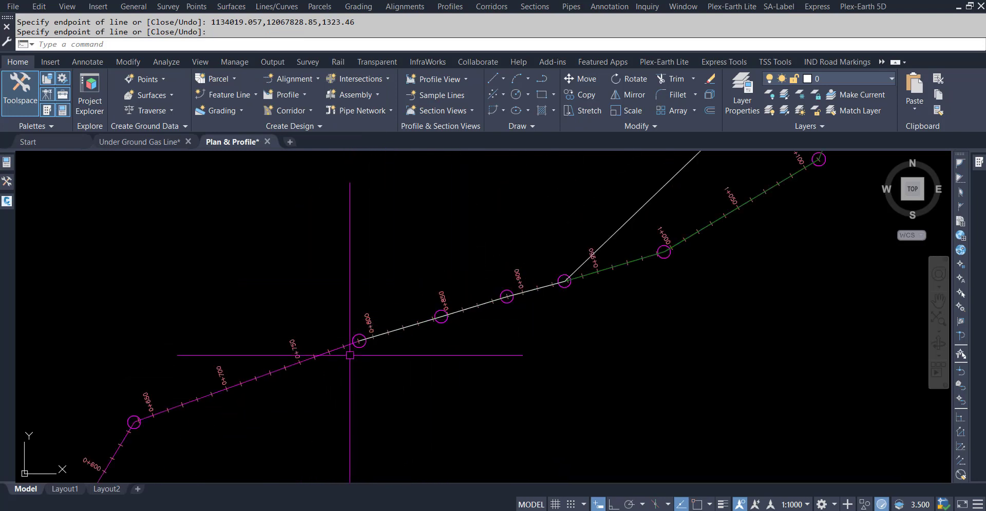
scroll(259, 416, "down", 3)
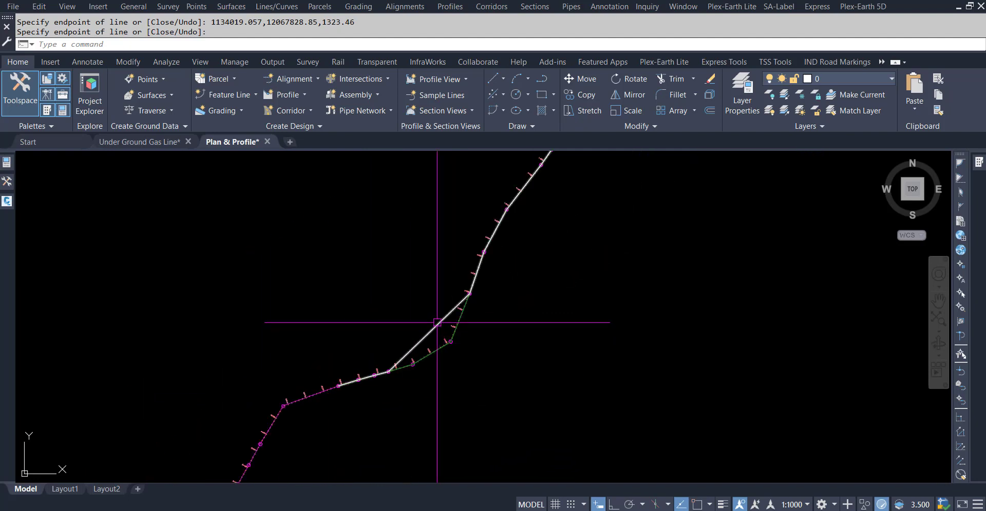
scroll(426, 335, "up", 4)
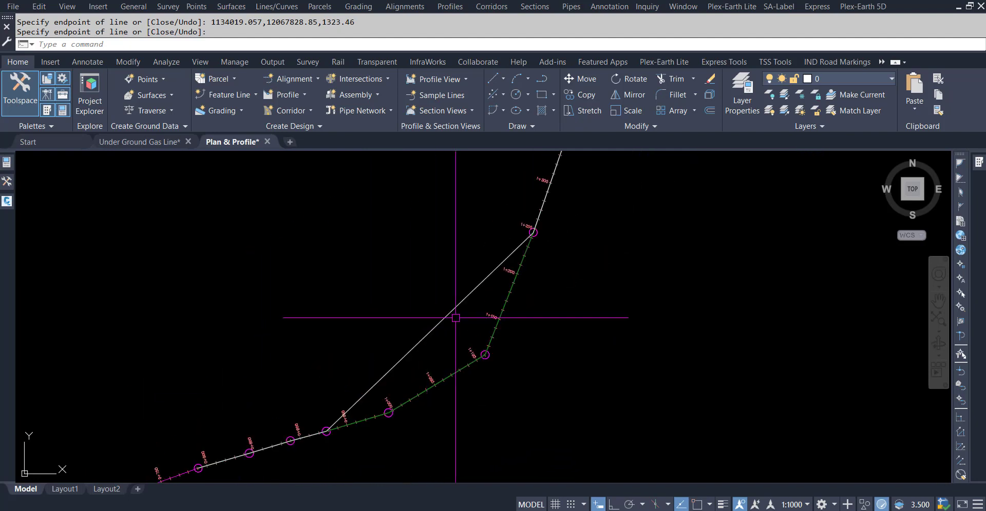
scroll(456, 317, "down", 2)
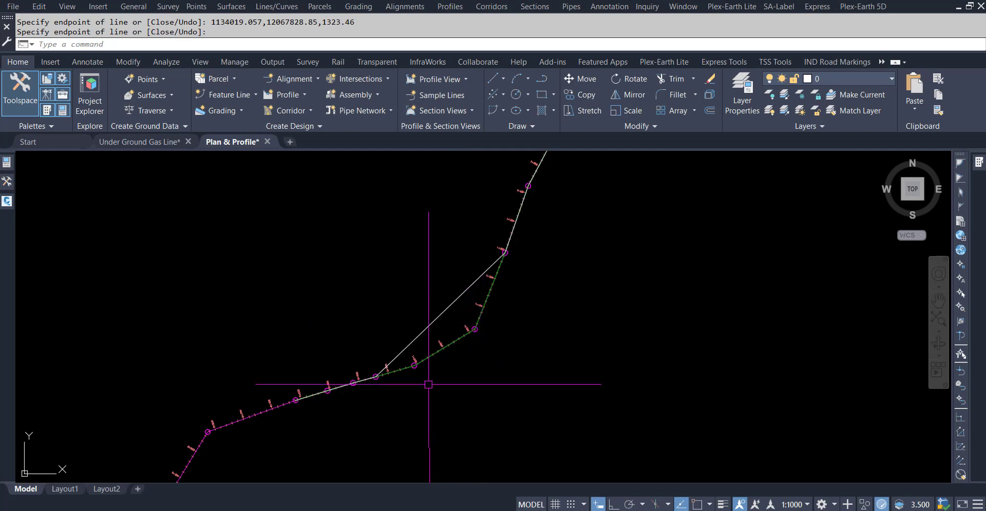
scroll(368, 400, "up", 2)
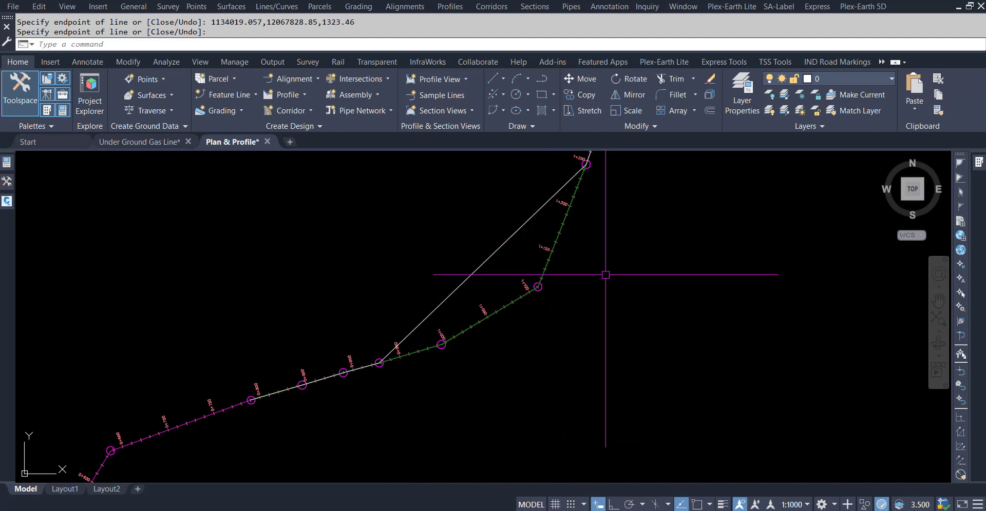
middle_click_drag(605, 276, 605, 300)
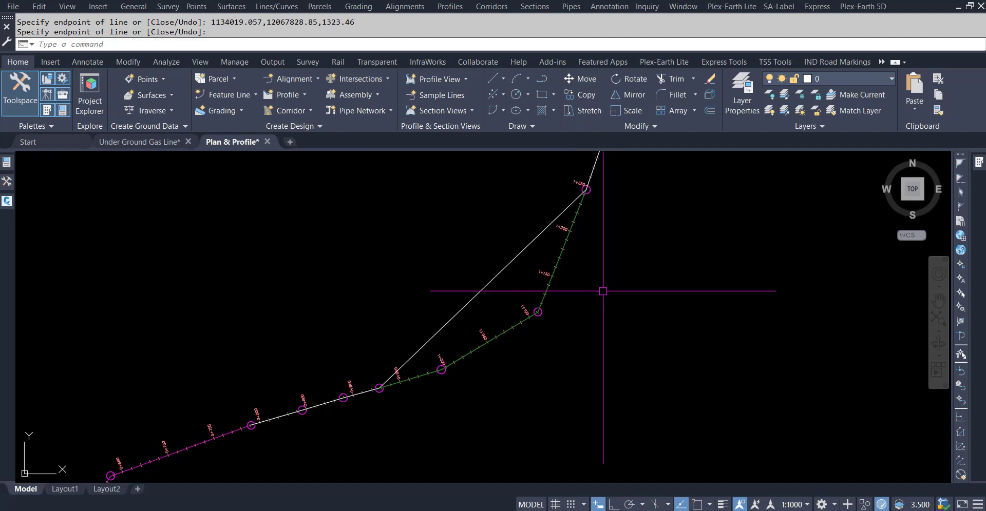
key("Return")
left_click(473, 296)
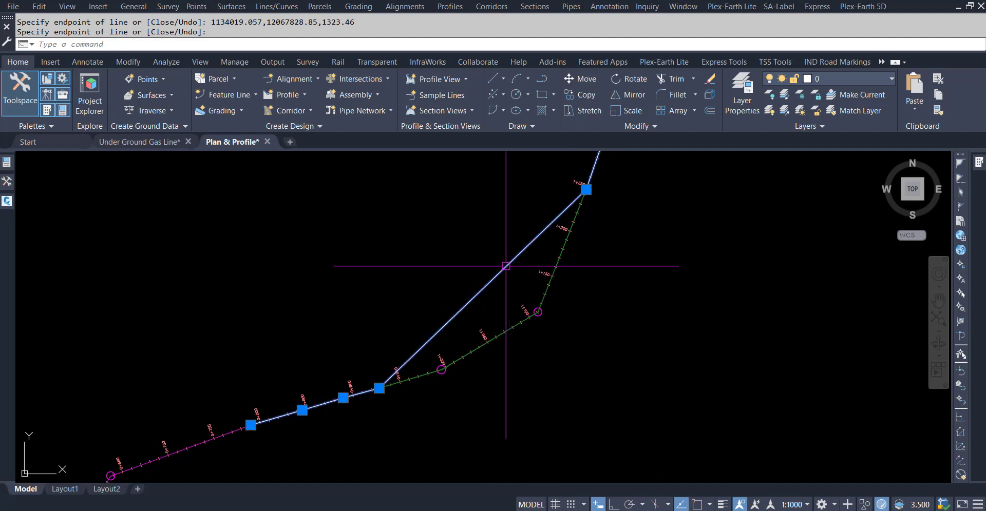
mouse_move(379, 388)
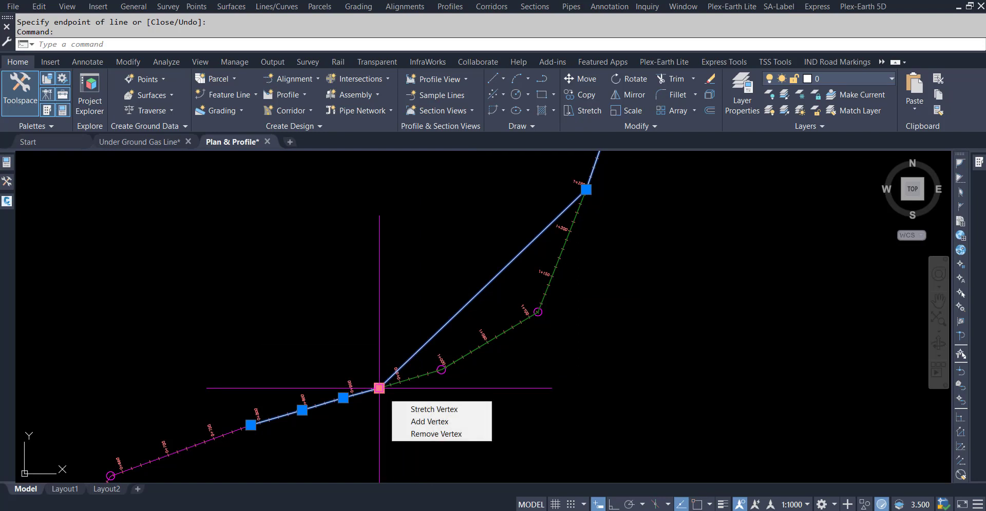
left_click(445, 426)
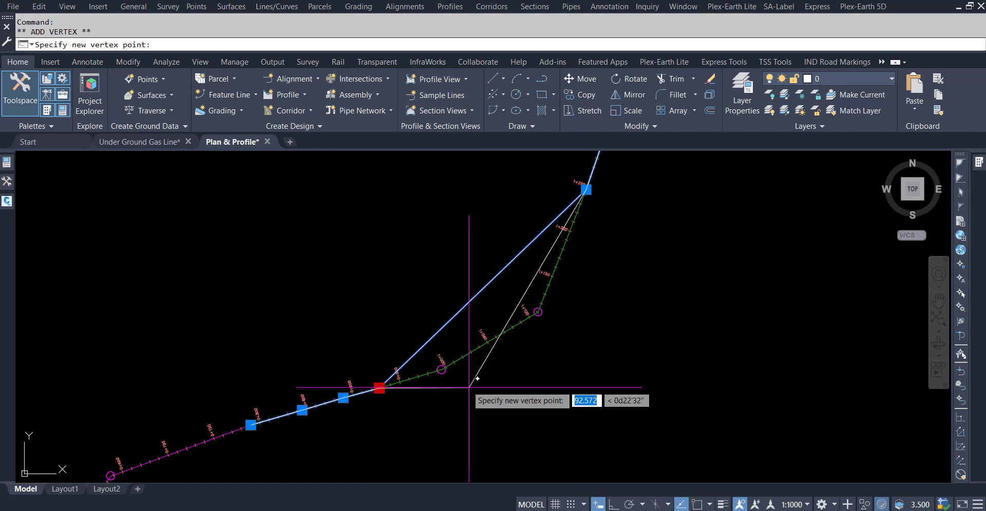
key("Escape")
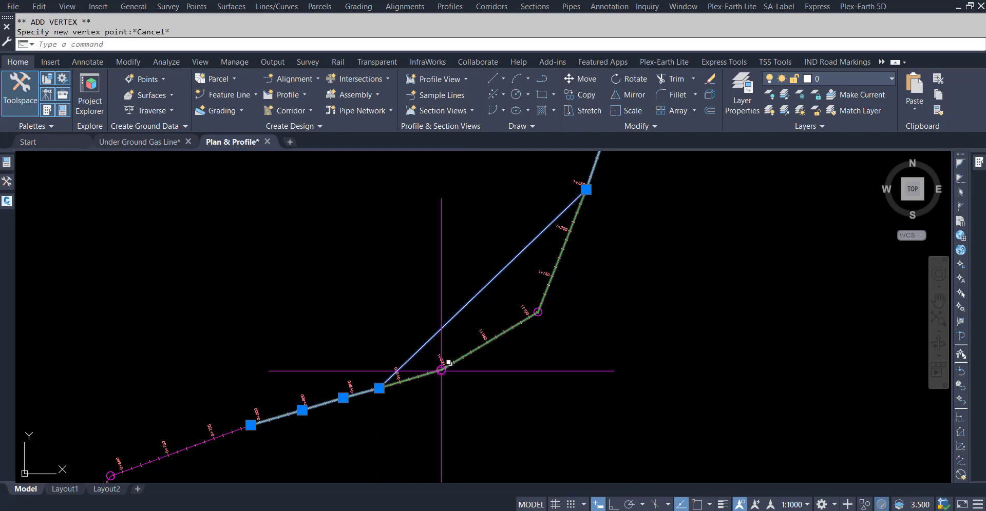
key("Escape")
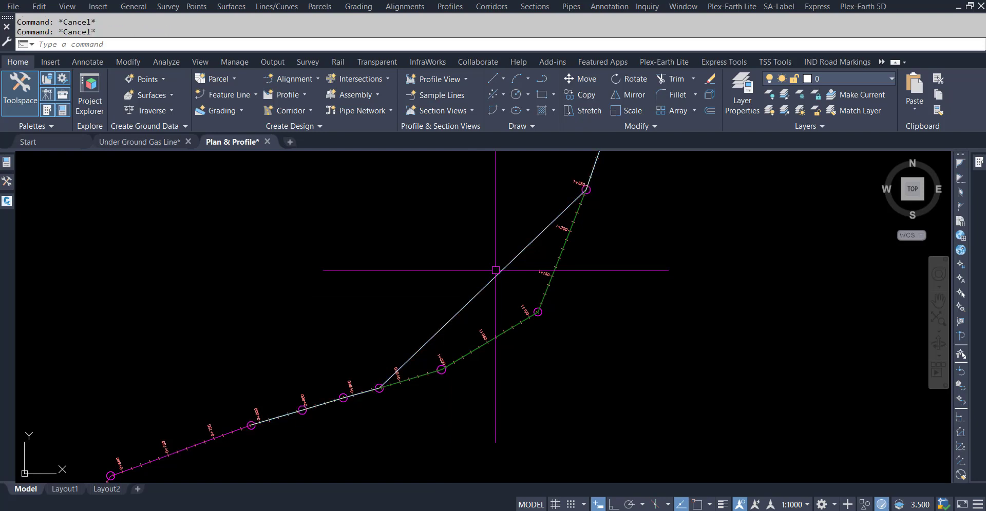
Insert a PI into the 3D polyline at the alignment's bend near station 1+000, snapped by apparent intersection, at elevation 1261.103.
left_click(498, 268)
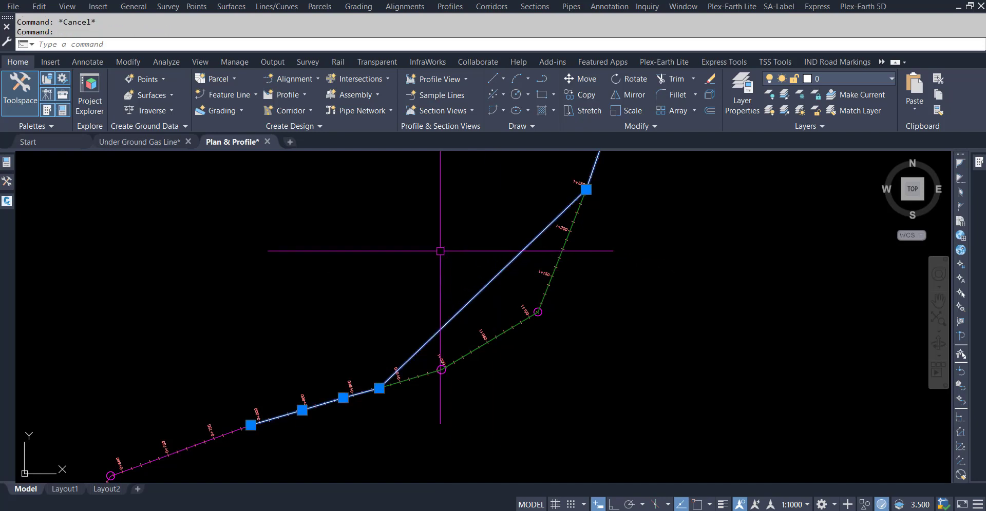
left_click(138, 64)
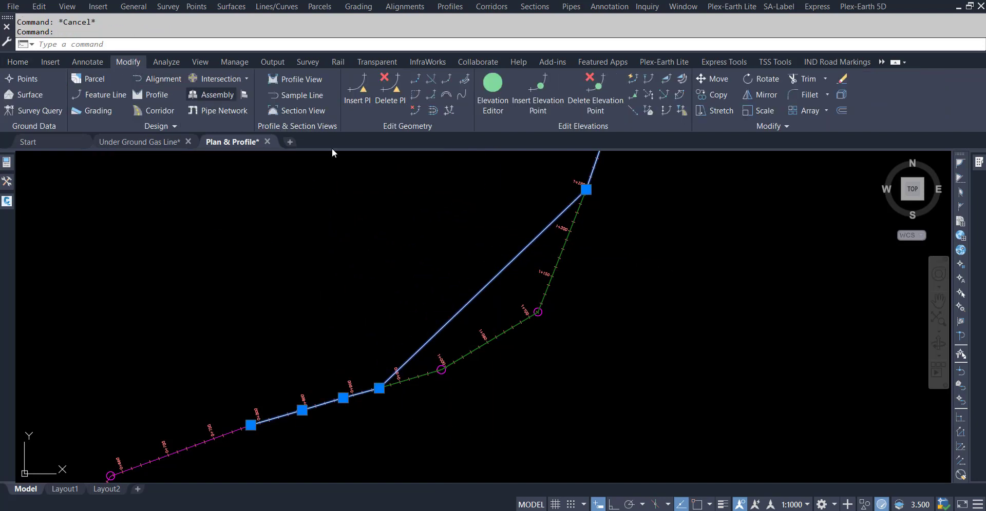
left_click(361, 93)
scroll(450, 377, "up", 5)
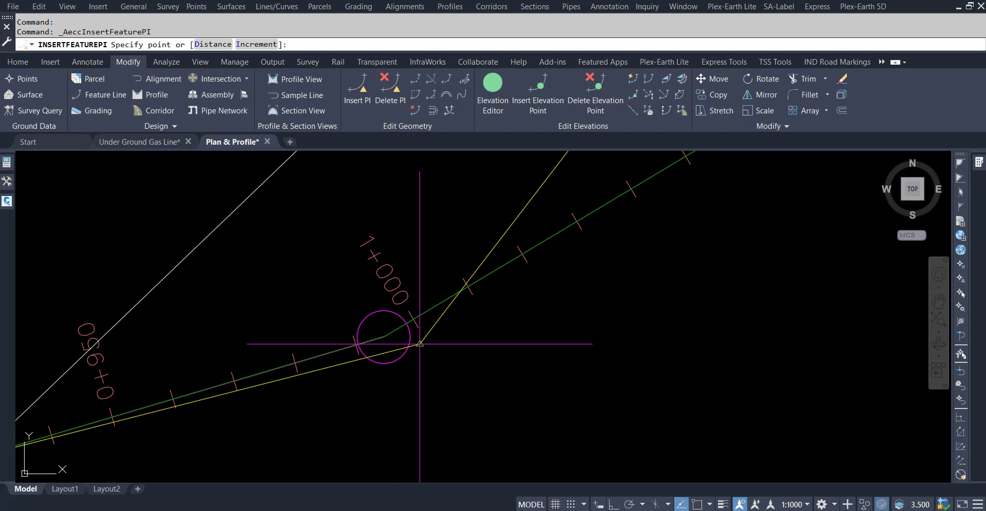
right_click(417, 342, "shift")
left_click(446, 197)
scroll(393, 318, "down", 2)
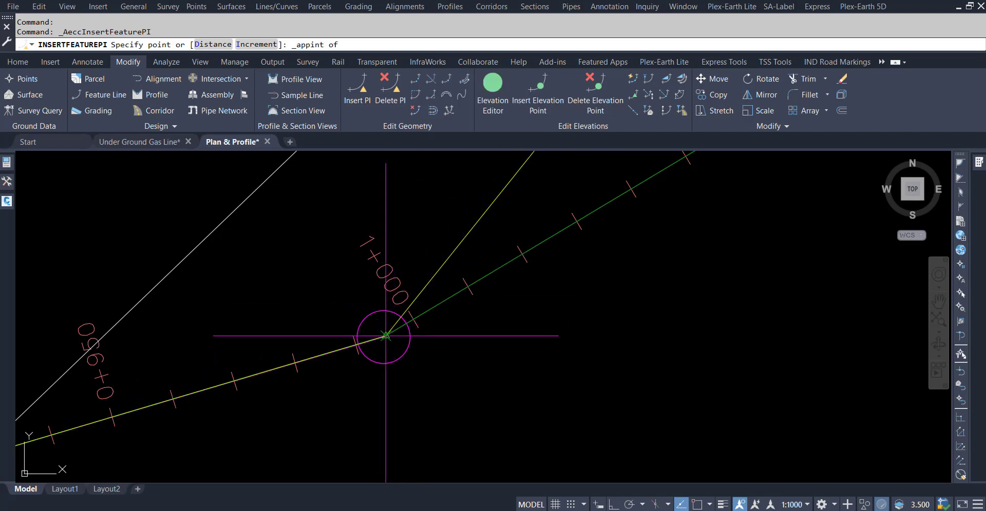
left_click(382, 336)
scroll(359, 359, "down", 4)
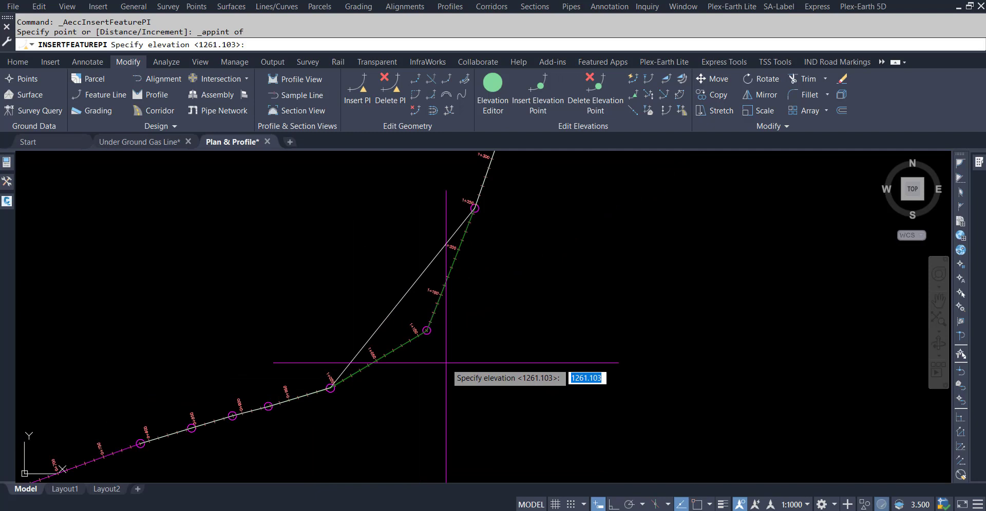
key("Return")
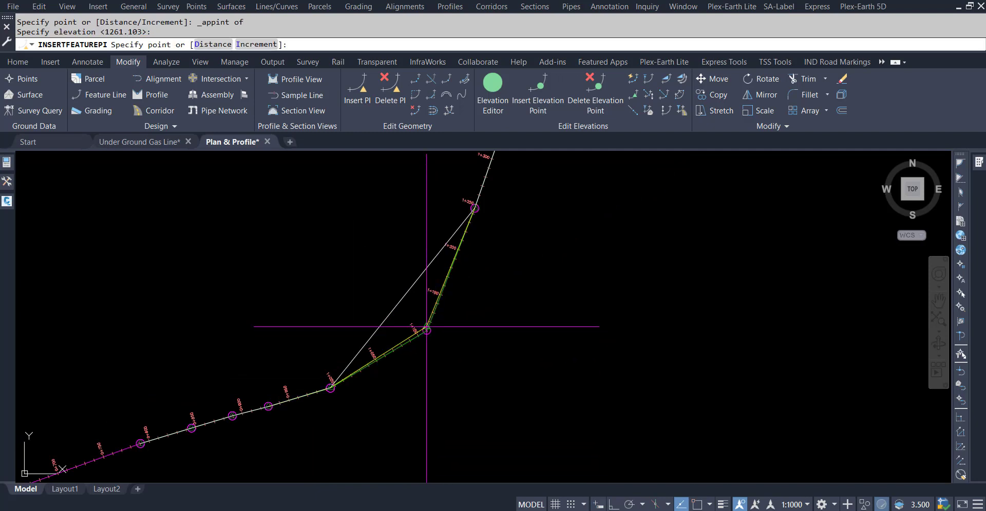
Insert another PI at the alignment's bend near station 1+100, snapped by apparent intersection, at elevation 1261.935, and end the command.
right_click(436, 343, "shift")
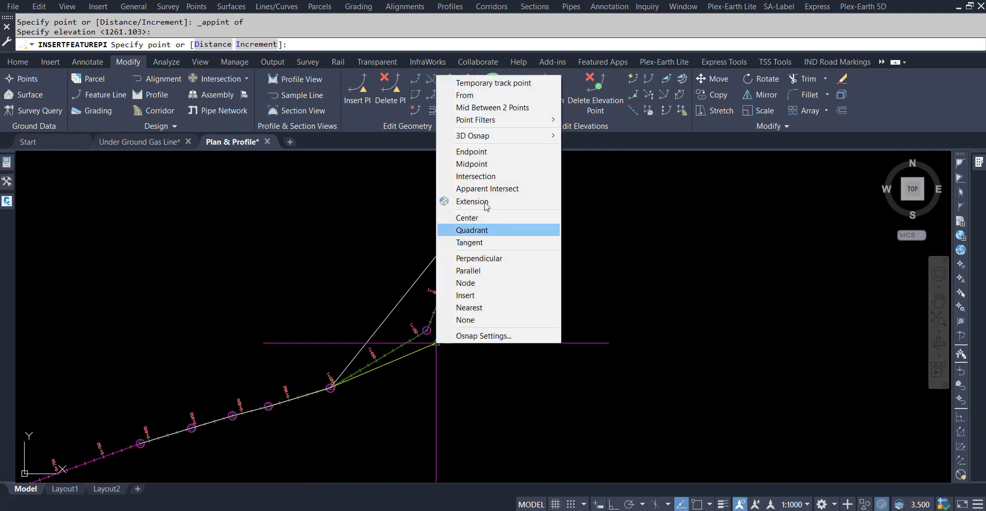
left_click(493, 186)
scroll(441, 321, "up", 5)
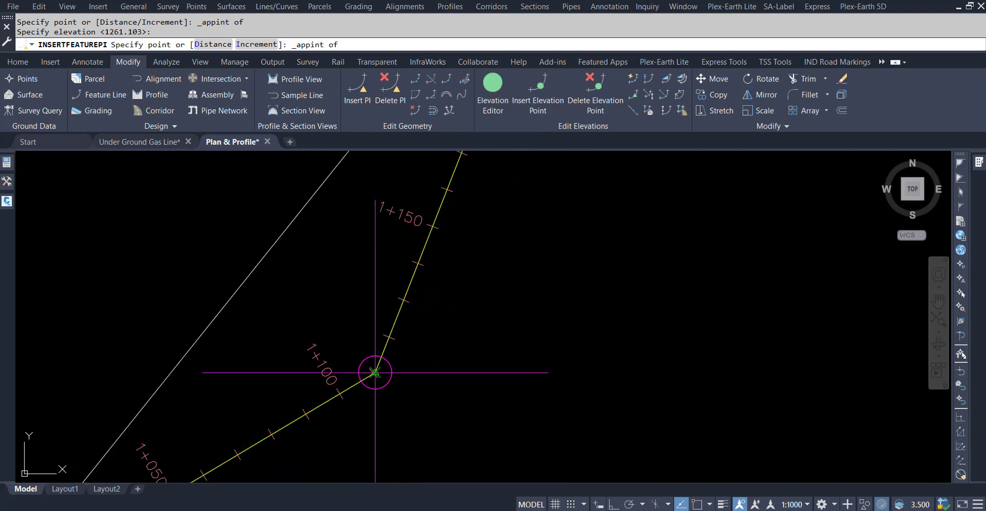
scroll(374, 372, "up", 6)
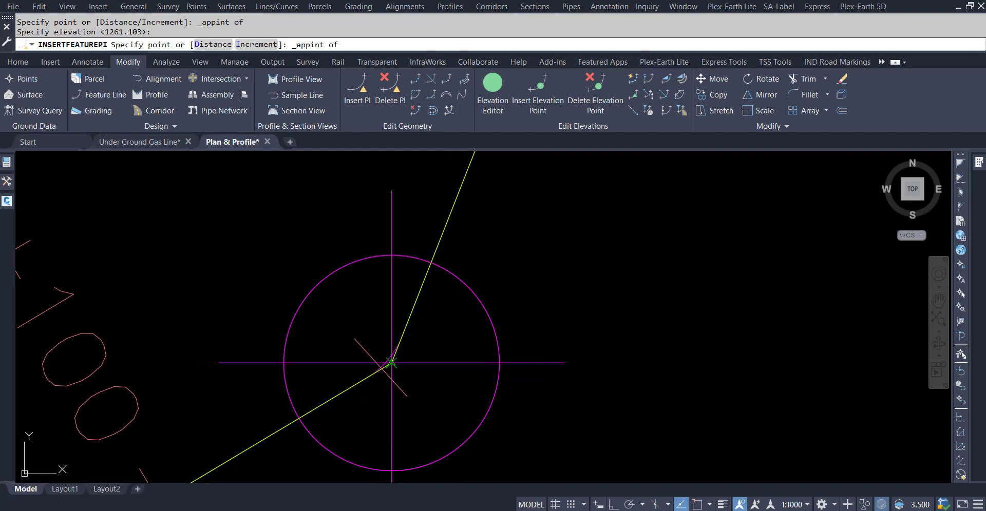
left_click(391, 363)
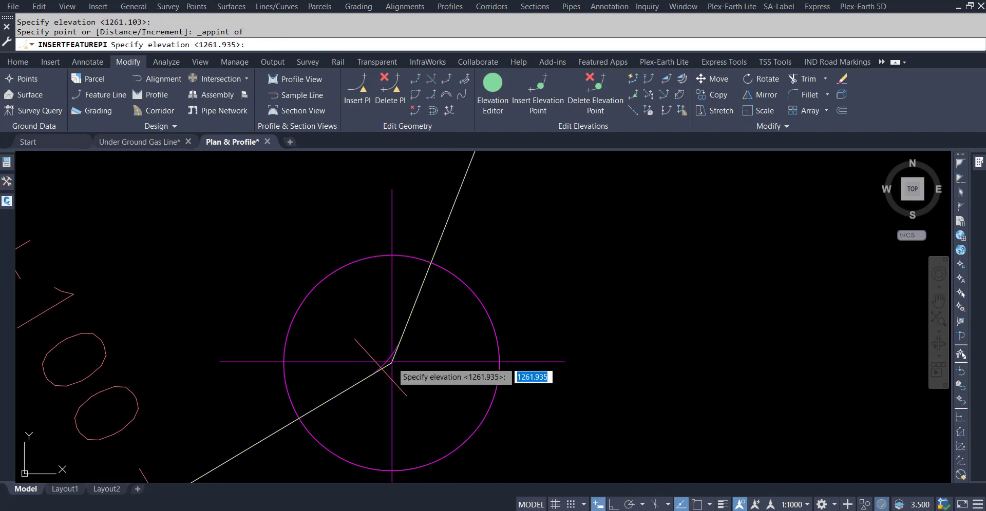
key("Return")
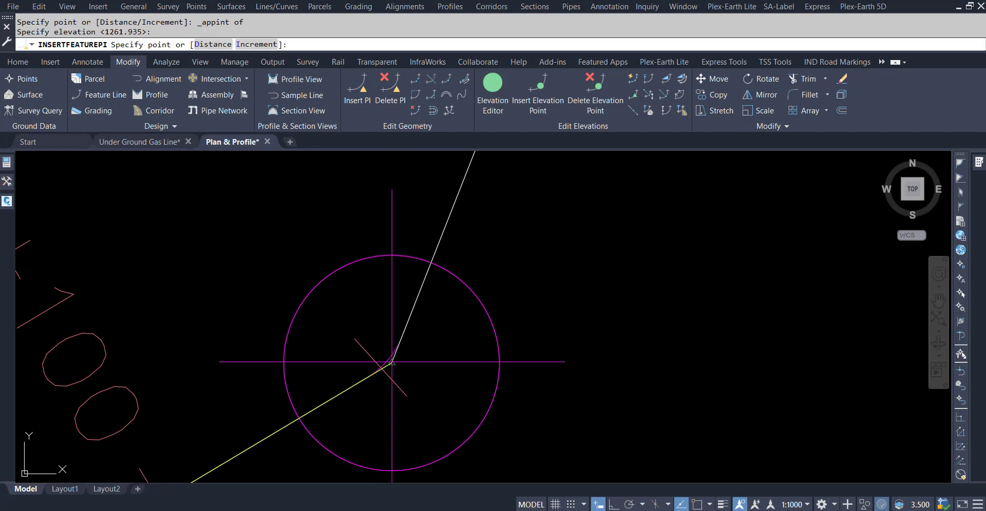
key("Escape")
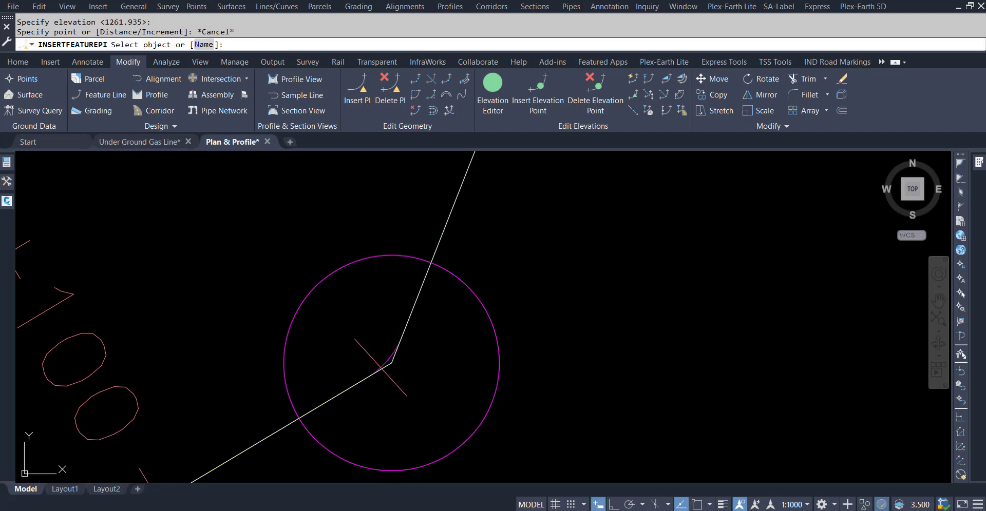
key("Escape")
scroll(524, 273, "down", 6)
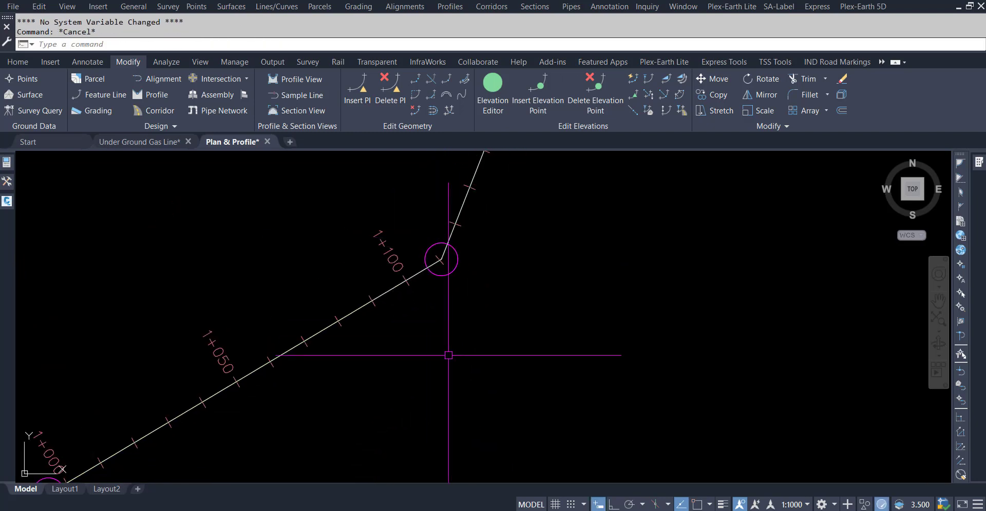
scroll(398, 375, "down", 8)
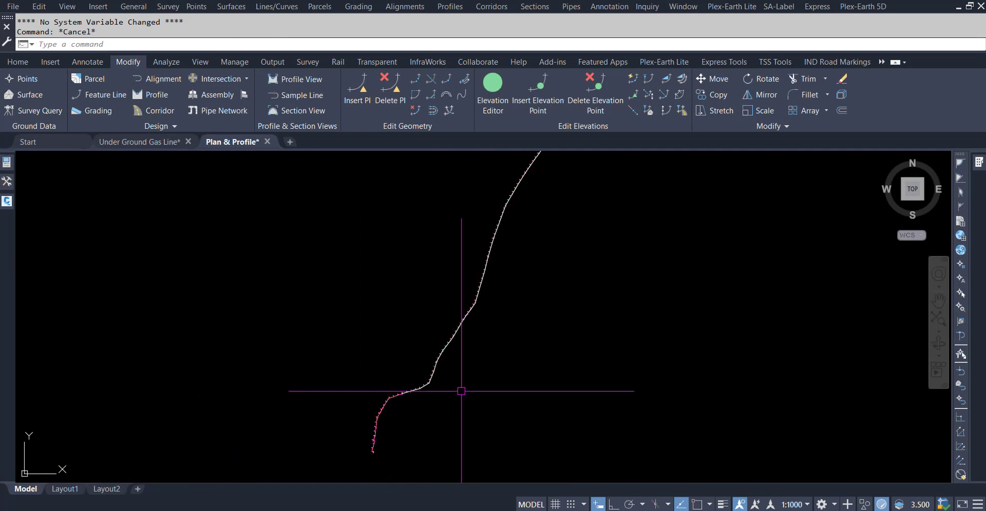
mouse_move(482, 374)
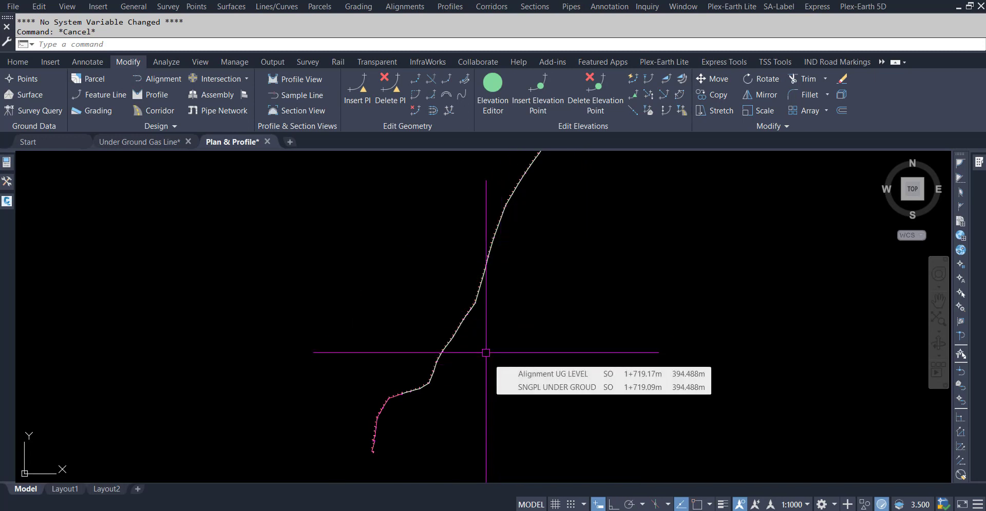
scroll(462, 375, "up", 2)
scroll(407, 395, "down", 3)
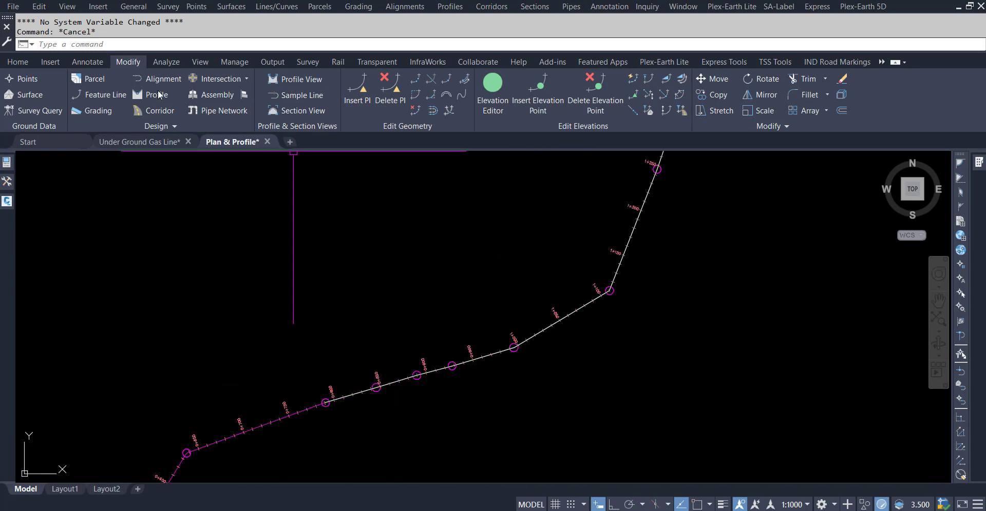
left_click(17, 61)
left_click(255, 96)
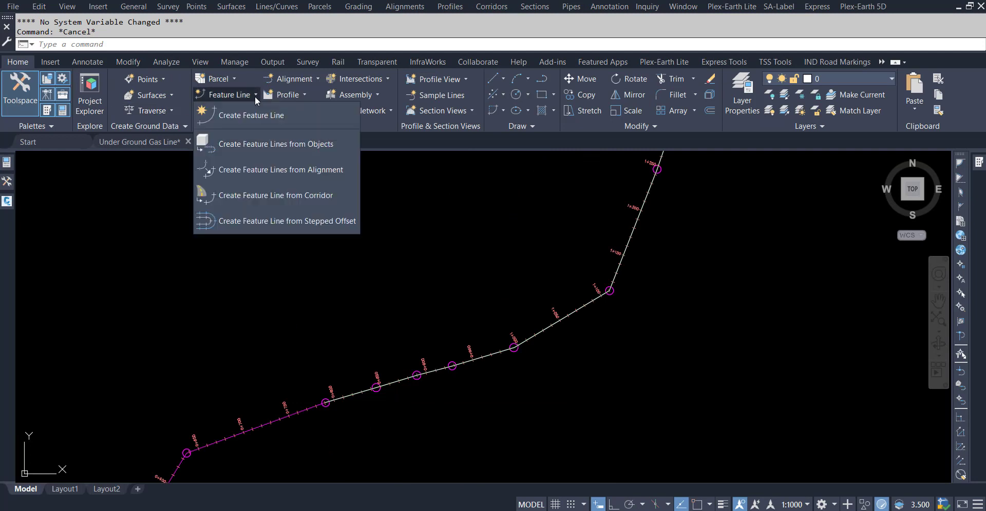
left_click(260, 144)
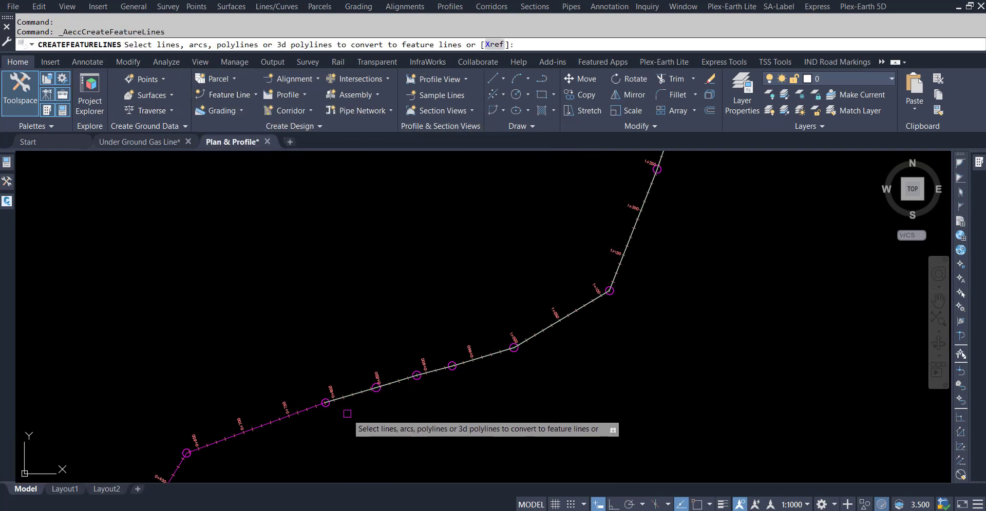
scroll(329, 390, "up", 3)
left_click(326, 378)
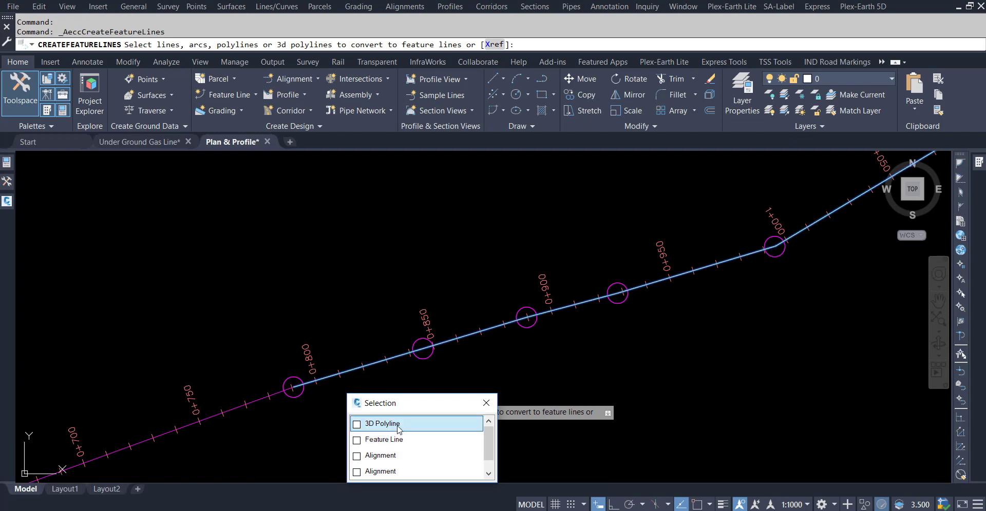
key("Escape")
key("Escape")
key("Escape")
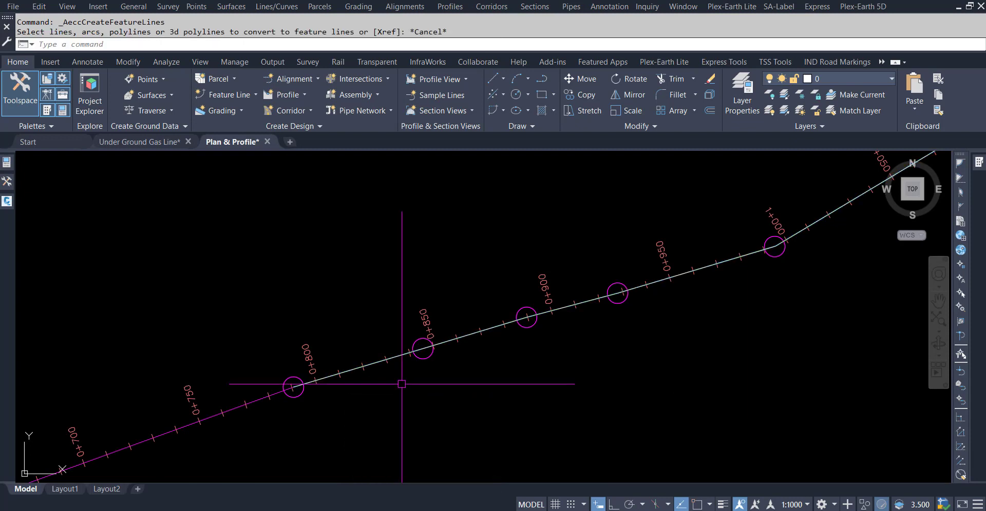
Erase the existing feature line that overlaps the new 3D polyline along the gas line route.
left_click(399, 358)
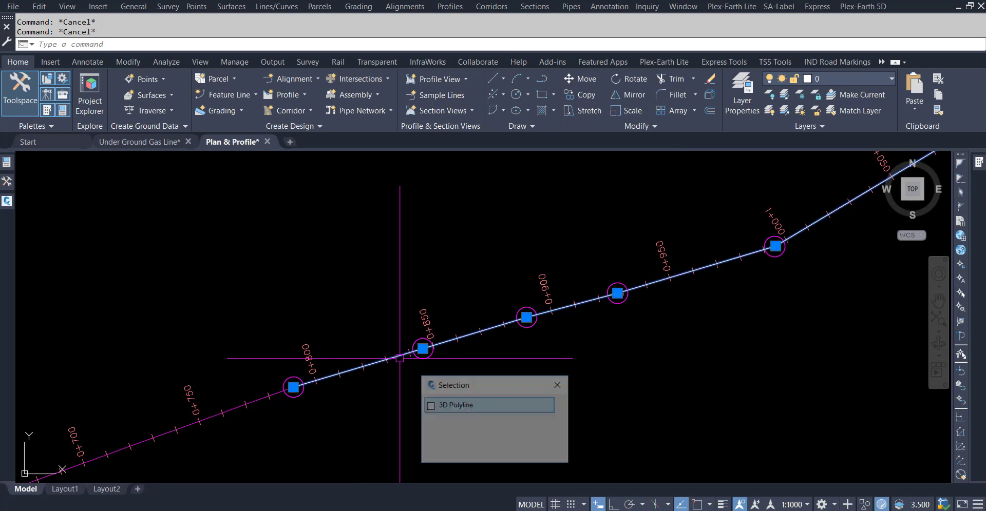
left_click(452, 426)
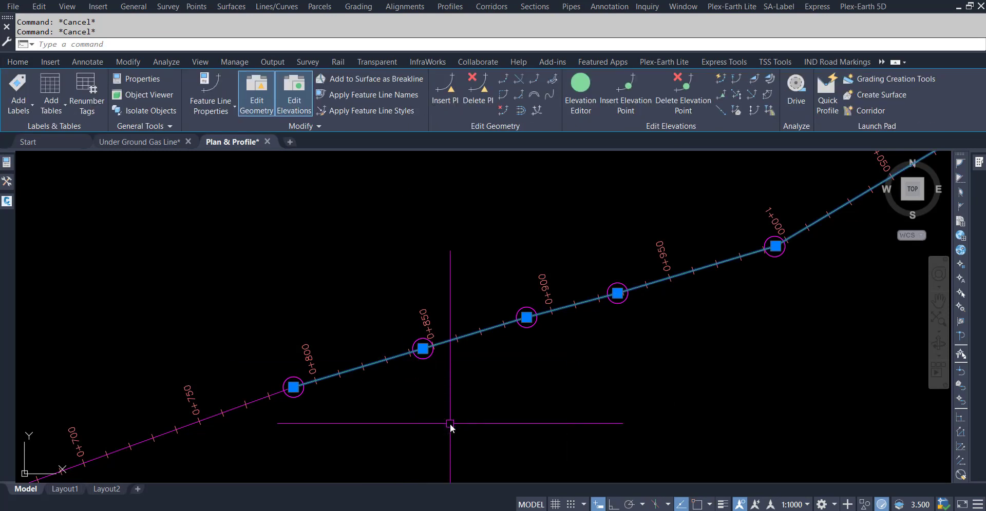
key("Delete")
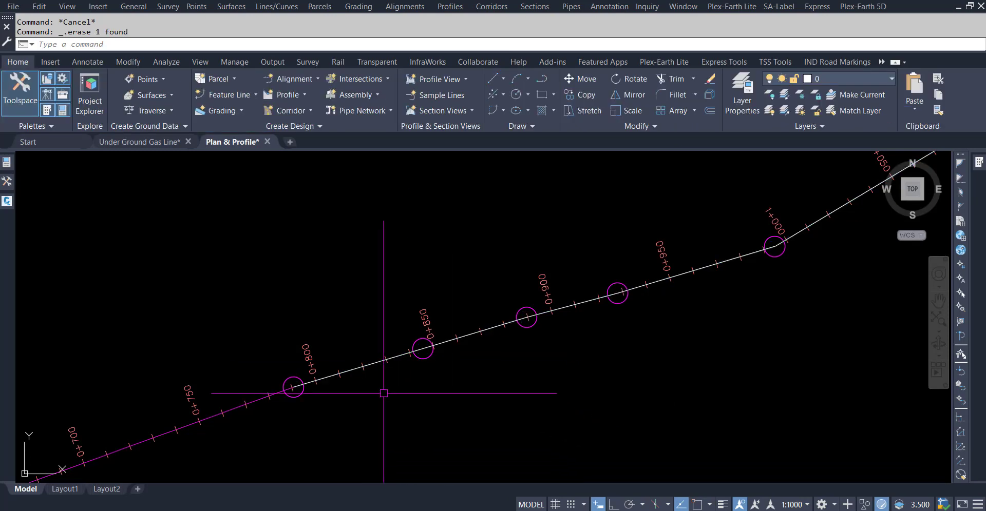
Start creating a feature line from the 3D polyline and assign it to a new site named 02.
left_click(391, 358)
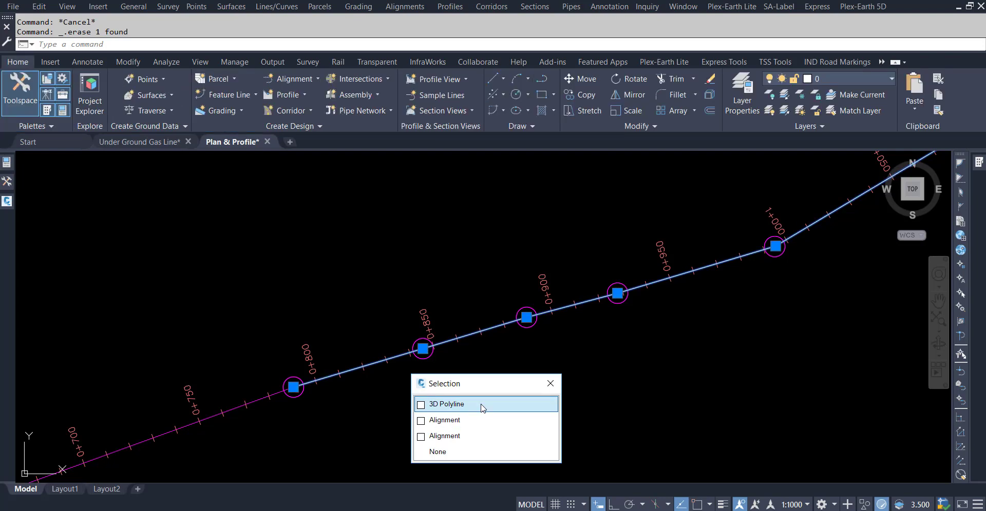
left_click(483, 406)
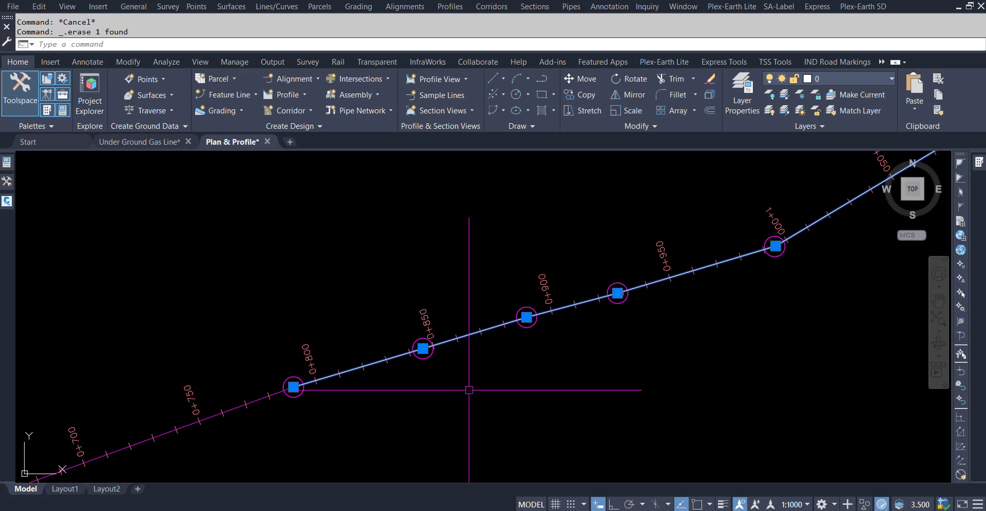
left_click(237, 98)
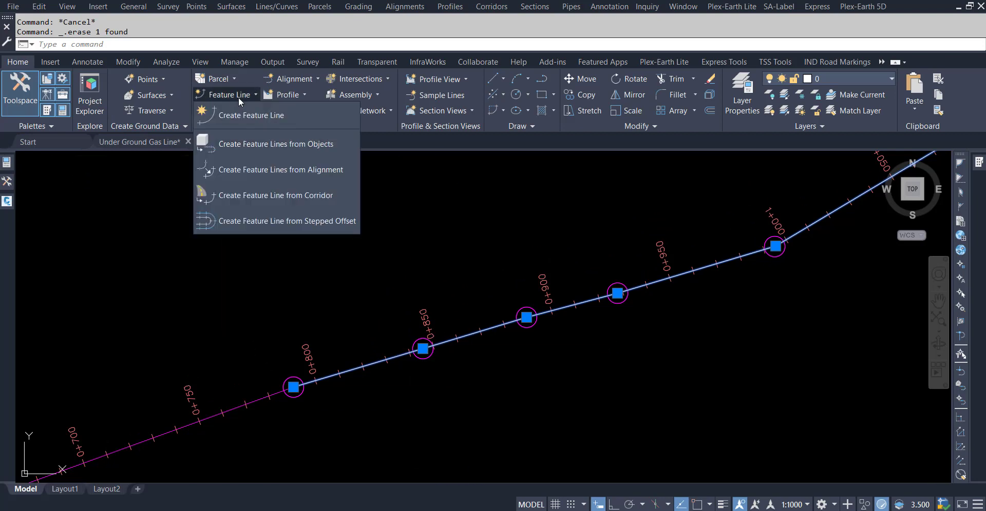
left_click(278, 149)
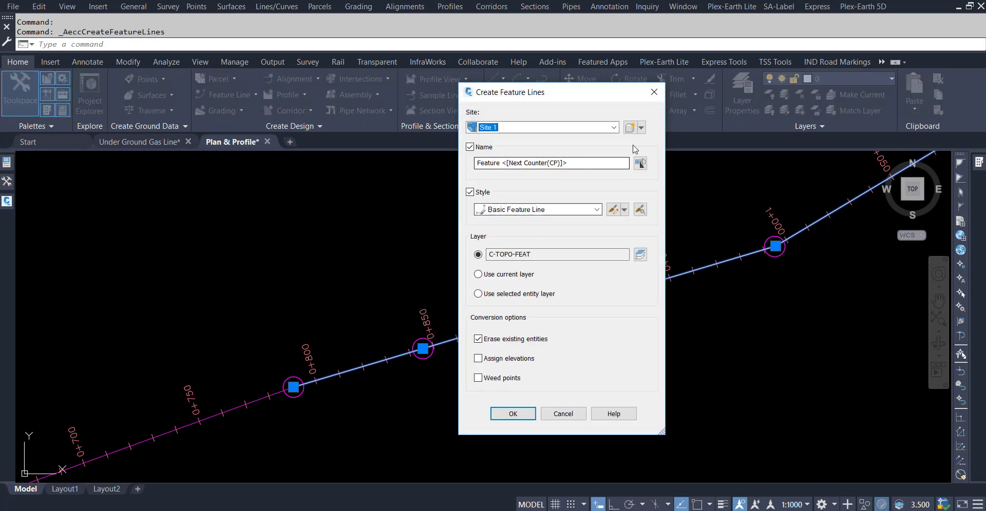
left_click(640, 128)
left_click(662, 141)
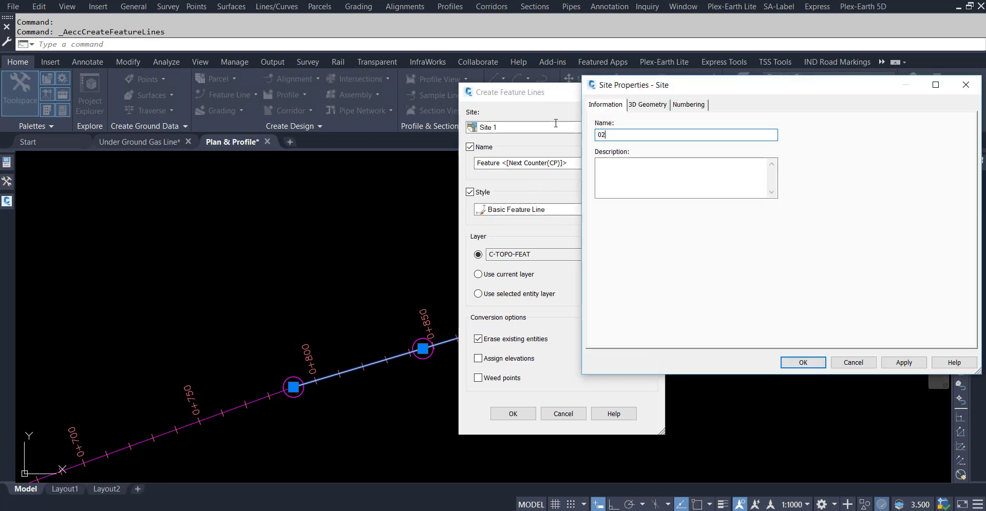
left_click(801, 363)
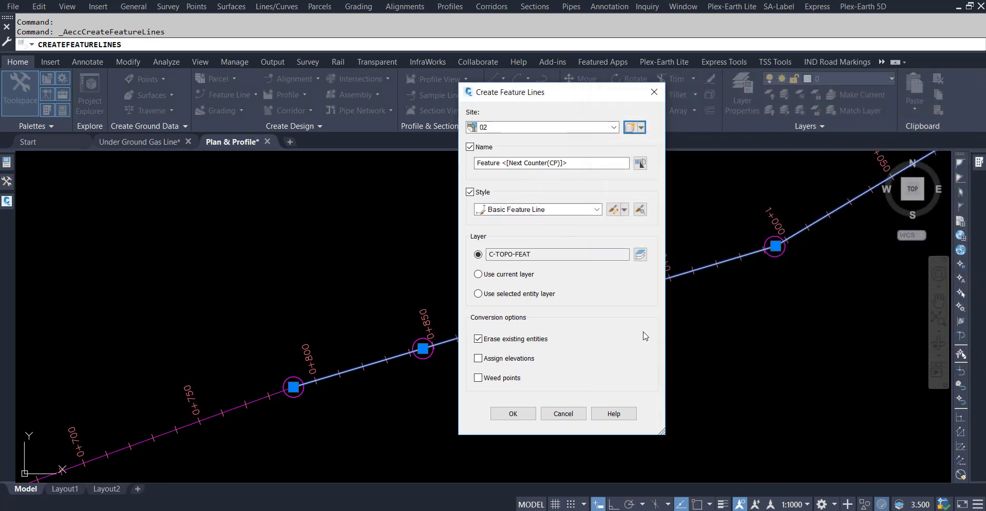
Append 02 to the feature line's name template and create it, erasing the source polyline.
left_click(583, 166)
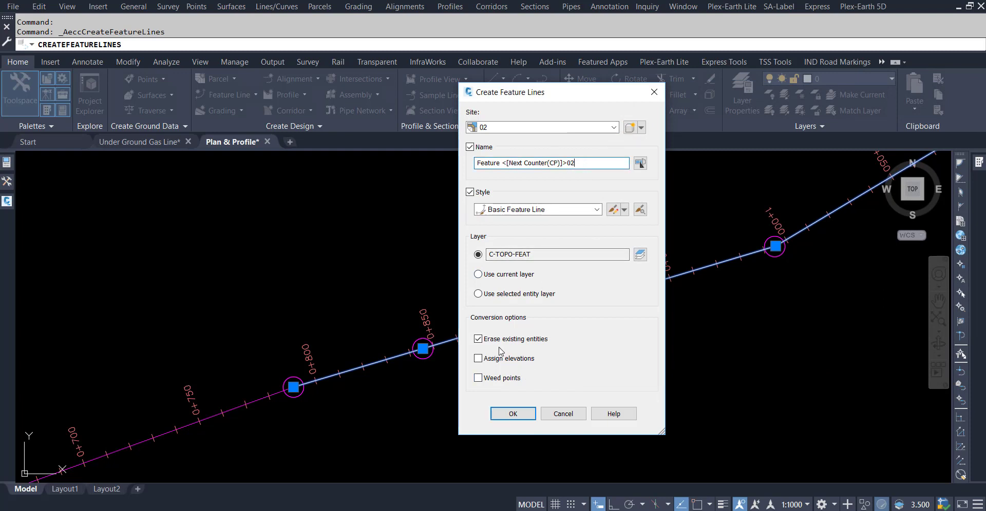
left_click(513, 414)
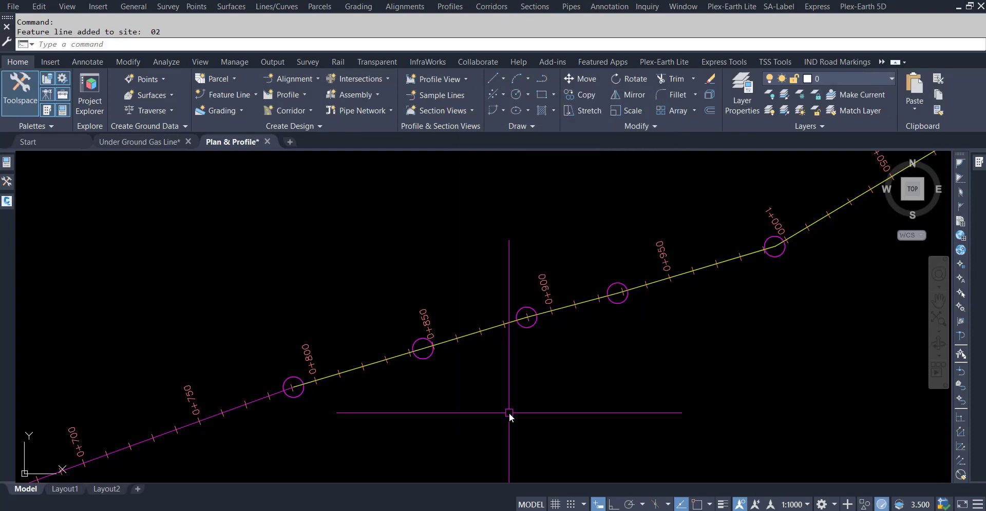
key("Escape")
key("Escape")
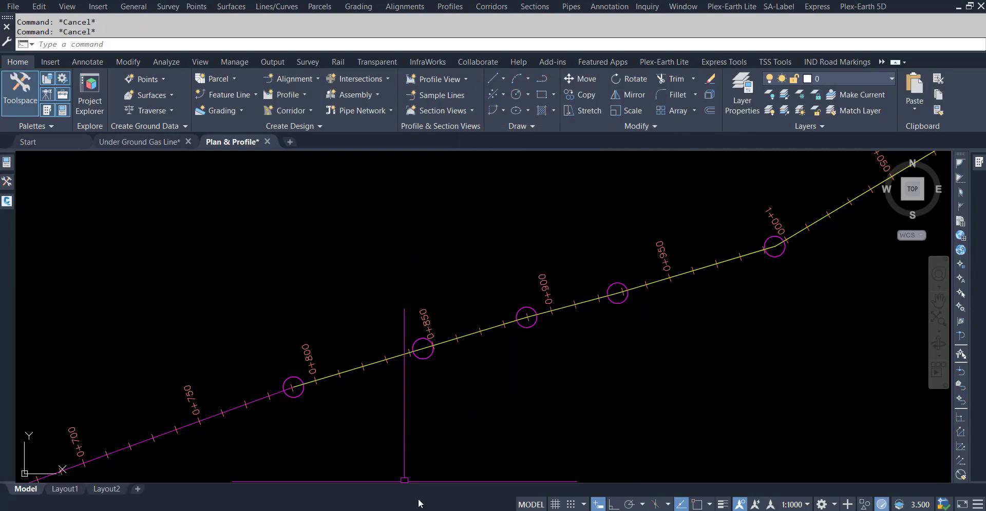
Run Export FeatureLine Chainage with XYZ on the new underground level feature line.
mouse_move(405, 510)
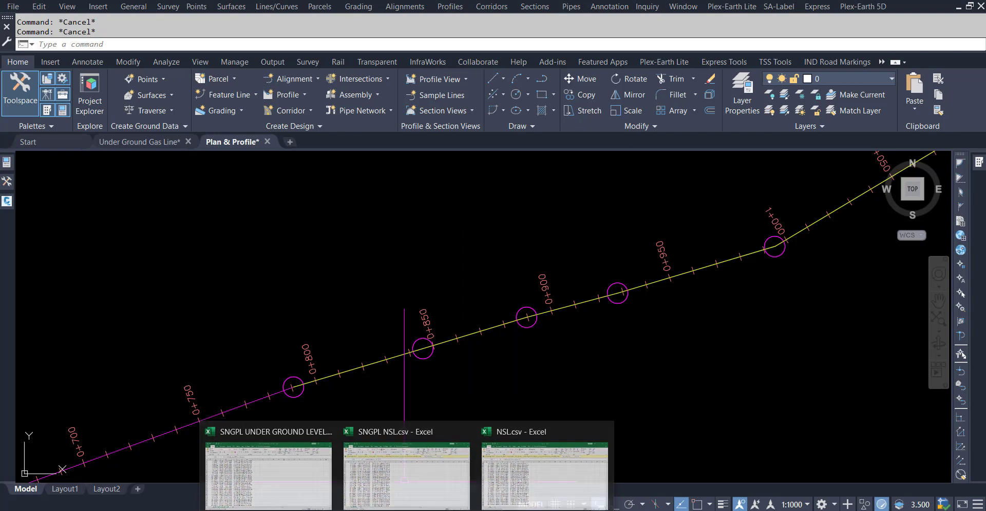
left_click(7, 201)
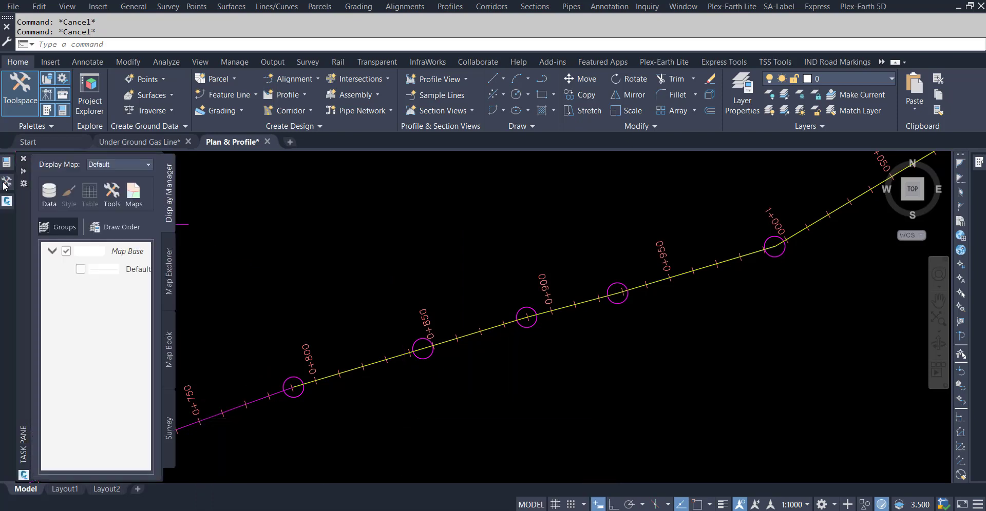
right_click(141, 381)
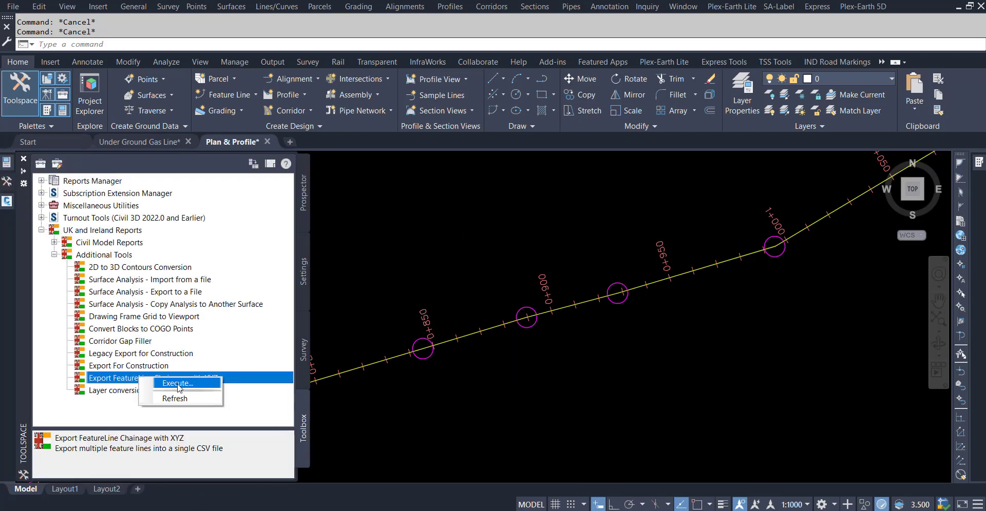
left_click(154, 384)
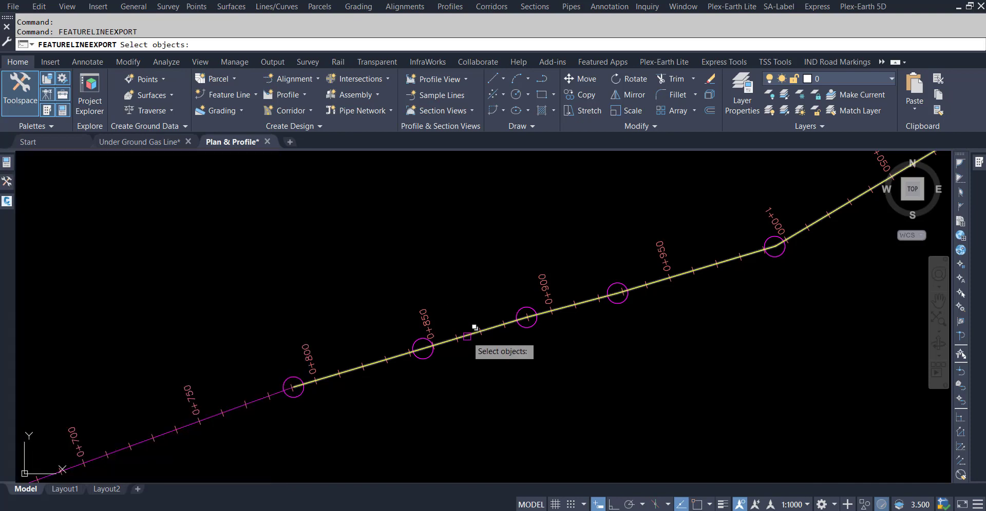
left_click(467, 336)
left_click(513, 384)
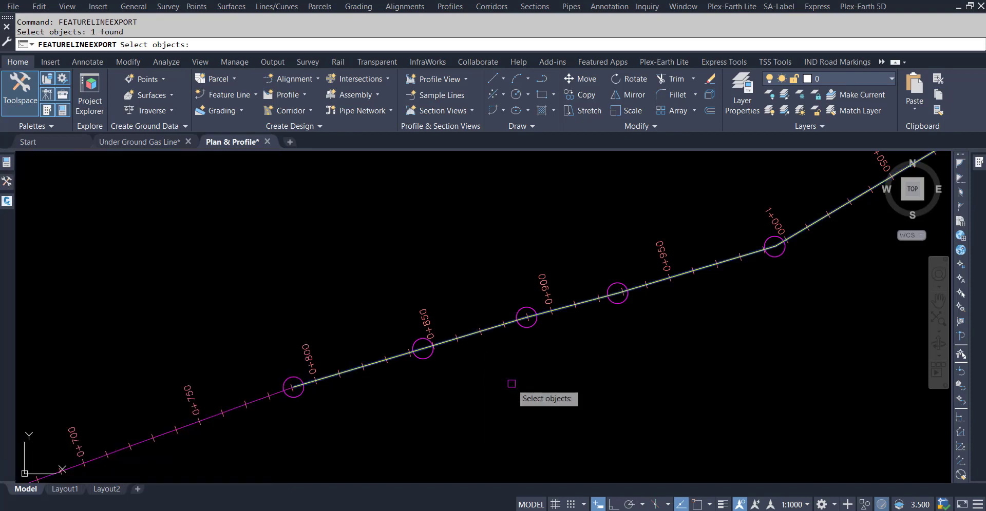
key("Return")
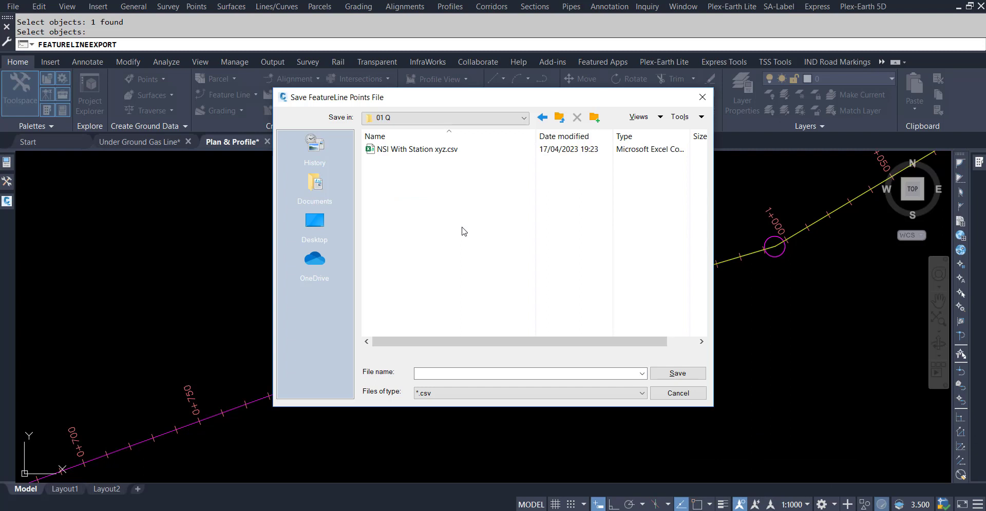
Save the exported feature line points in the 01 Q folder as UG LEVEL With Station xyz.csv.
left_click(404, 150)
left_click(427, 373)
left_click(428, 371)
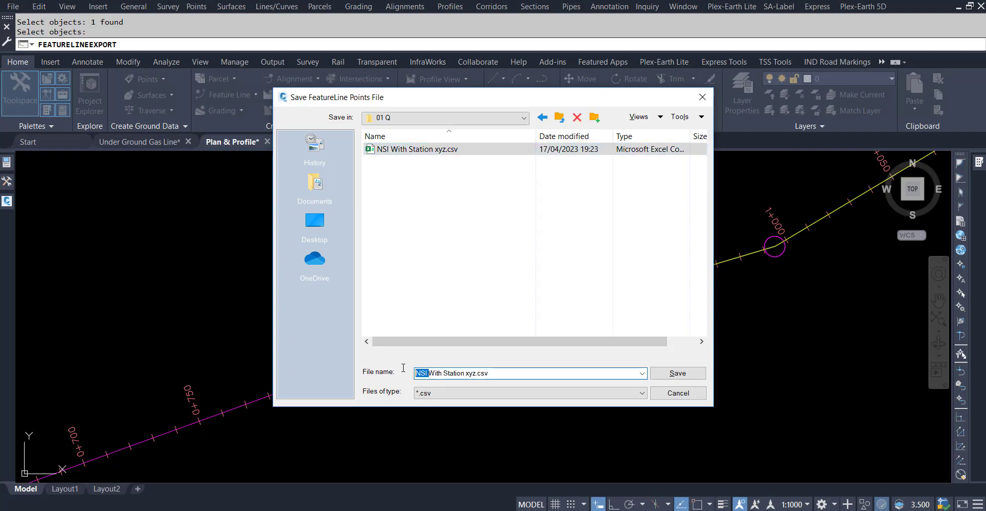
type("UG LEVEL")
left_click(664, 382)
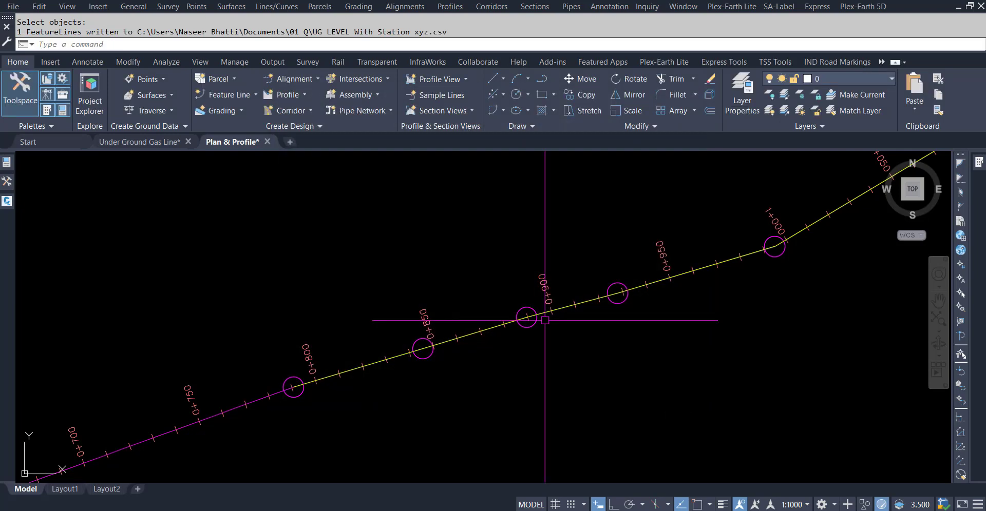
Erase the exported feature line, leaving the alignments in place.
left_click(398, 359)
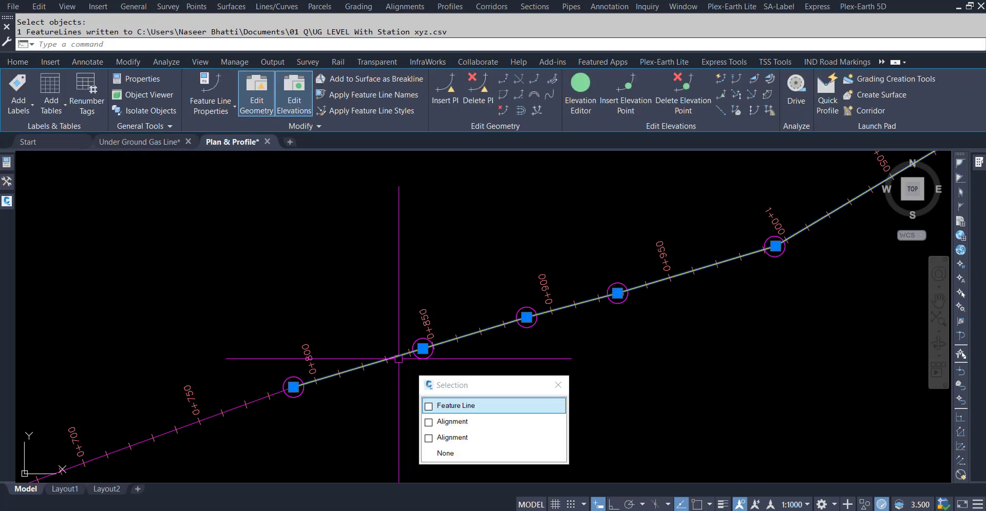
left_click(455, 405)
key("Delete")
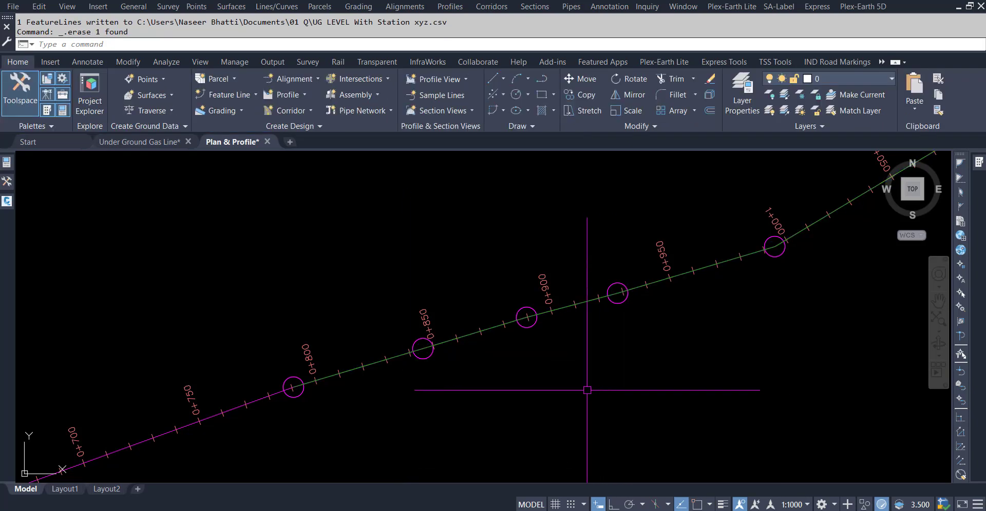
Check the start station and reference point in Alignment UG LEVEL's station control properties, and close them without changes.
left_click(375, 360)
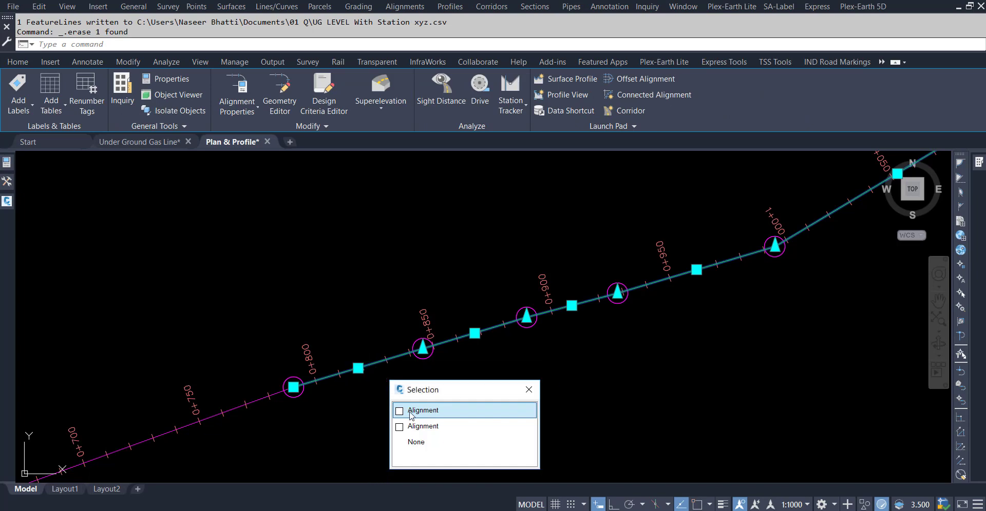
left_click(251, 100)
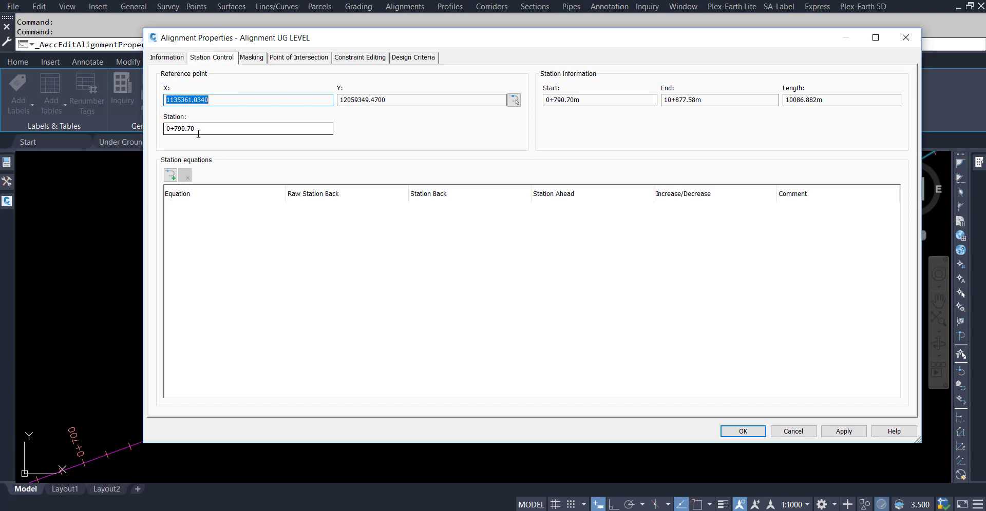
left_click(793, 431)
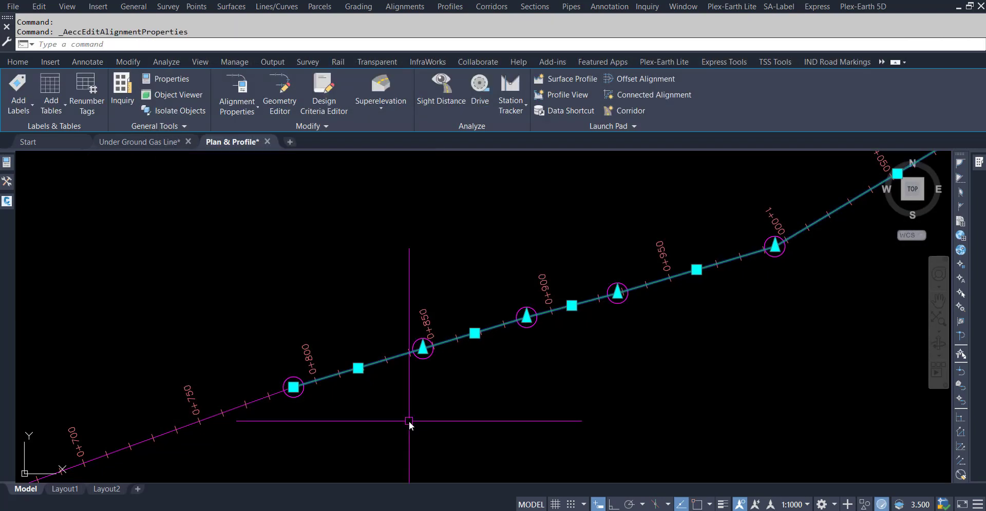
key("Escape")
key("Escape")
Query the station and offset on alignment SNGPL UNDER GROUD at the endpoint where the underground level alignment starts, and close the inquiry.
left_click(236, 407)
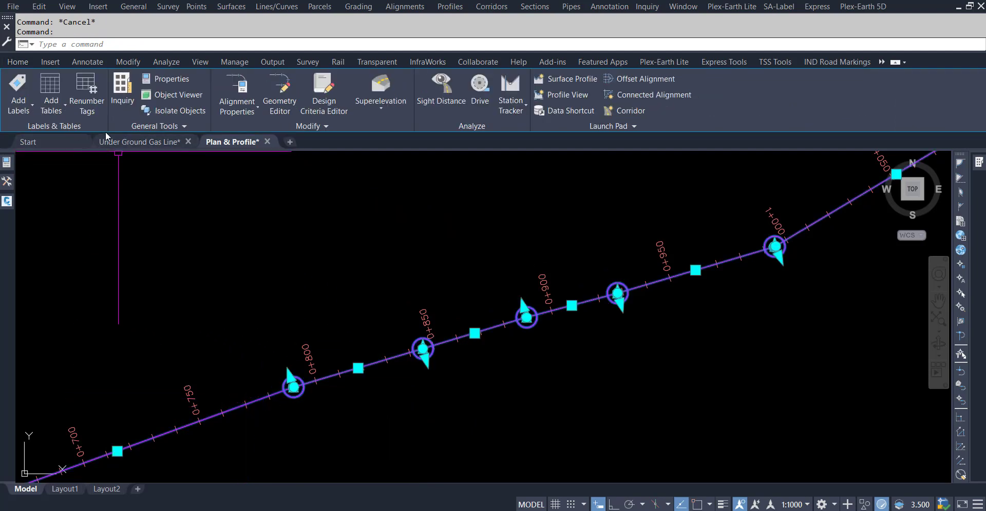
left_click(119, 100)
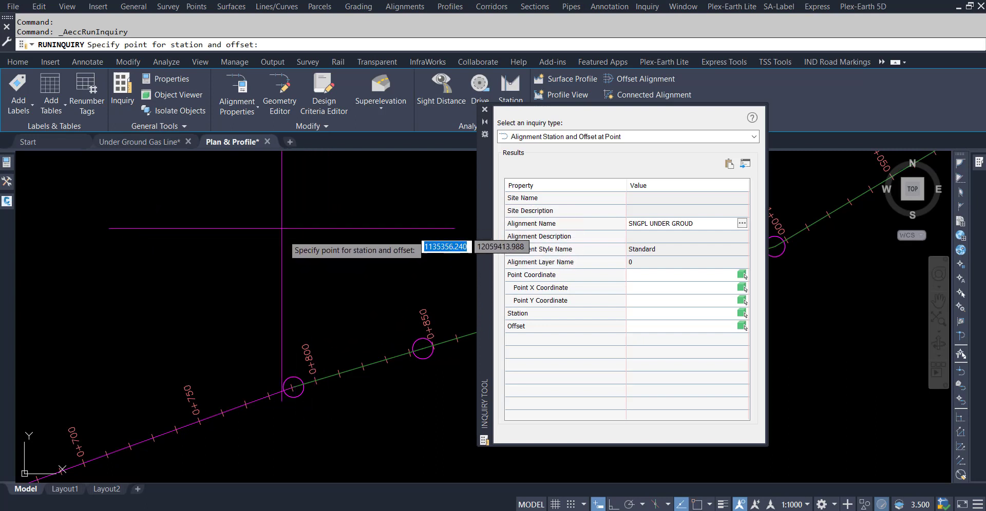
scroll(305, 420, "up", 3)
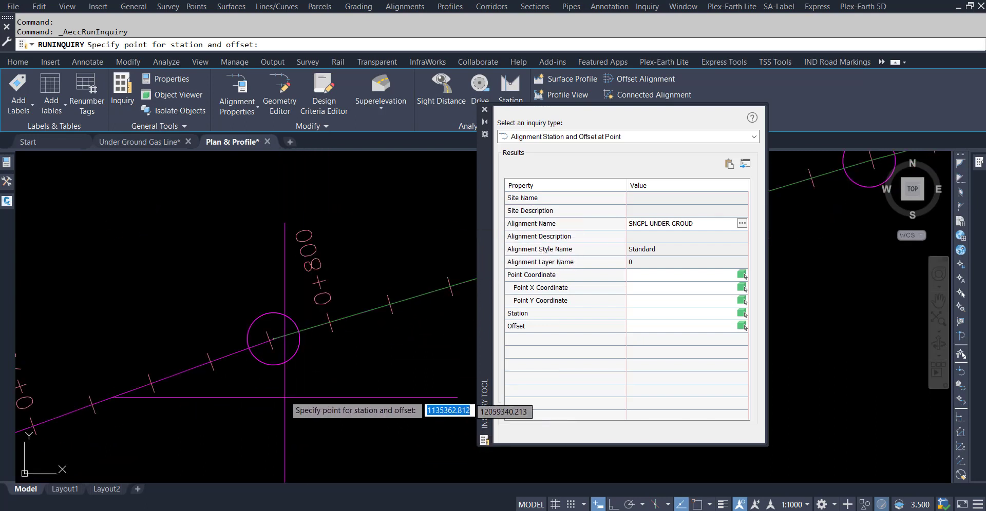
scroll(284, 351, "up", 3)
right_click(282, 350, "shift")
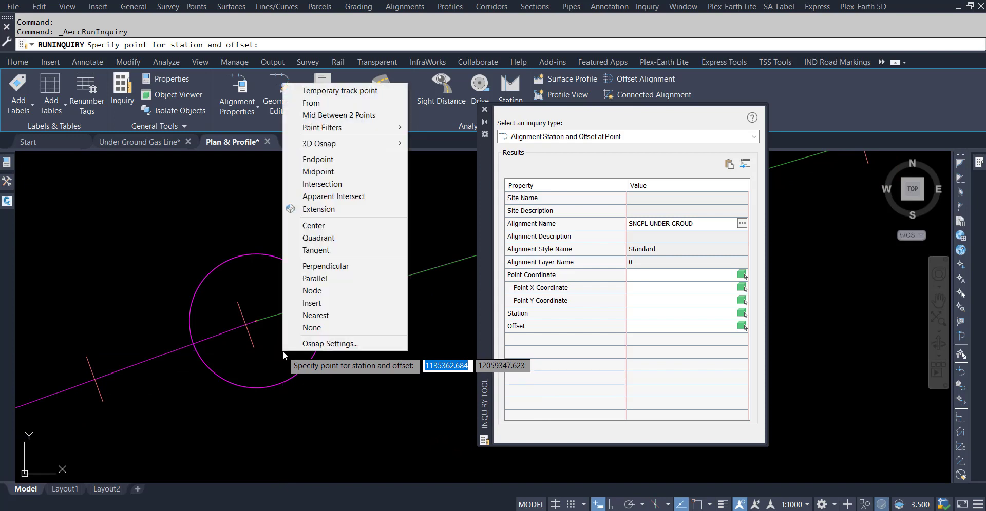
left_click(317, 159)
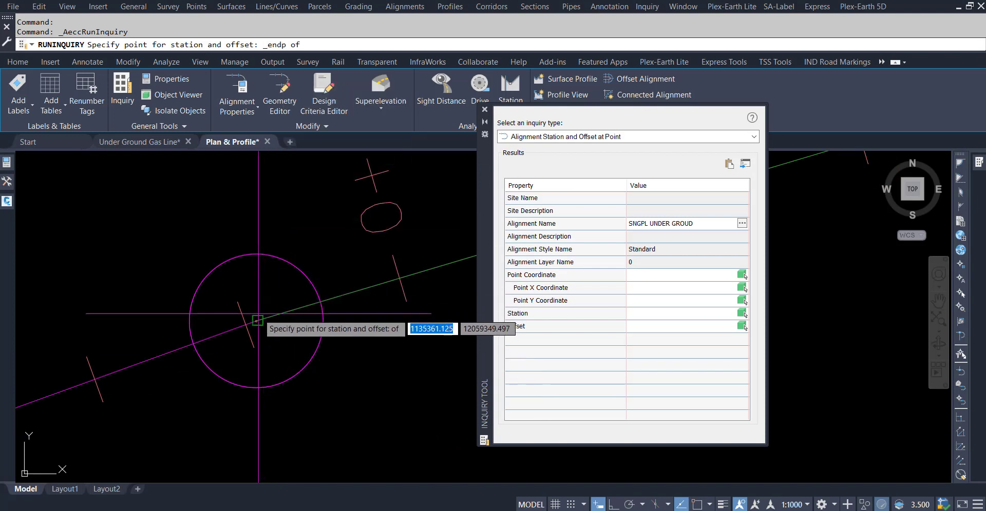
left_click(257, 320)
scroll(254, 313, "up", 6)
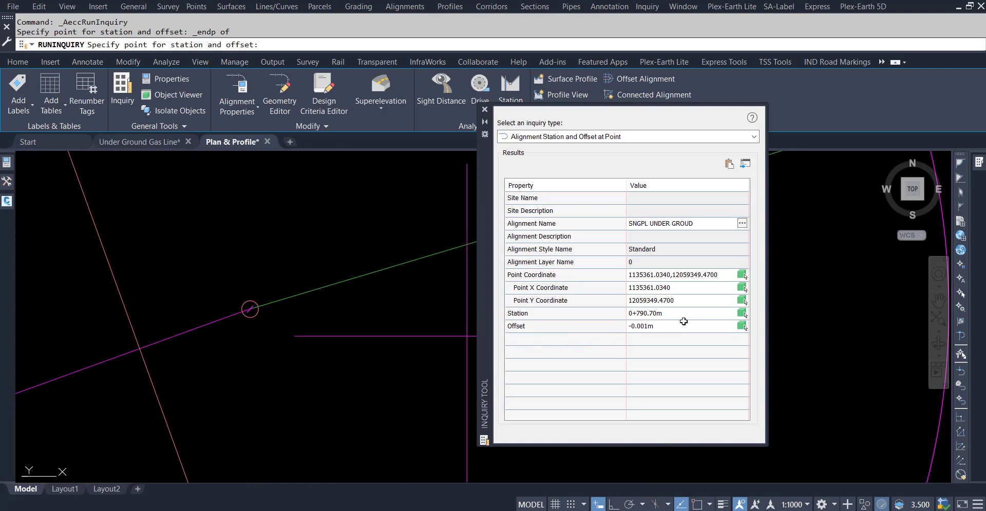
key("Escape")
key("Escape")
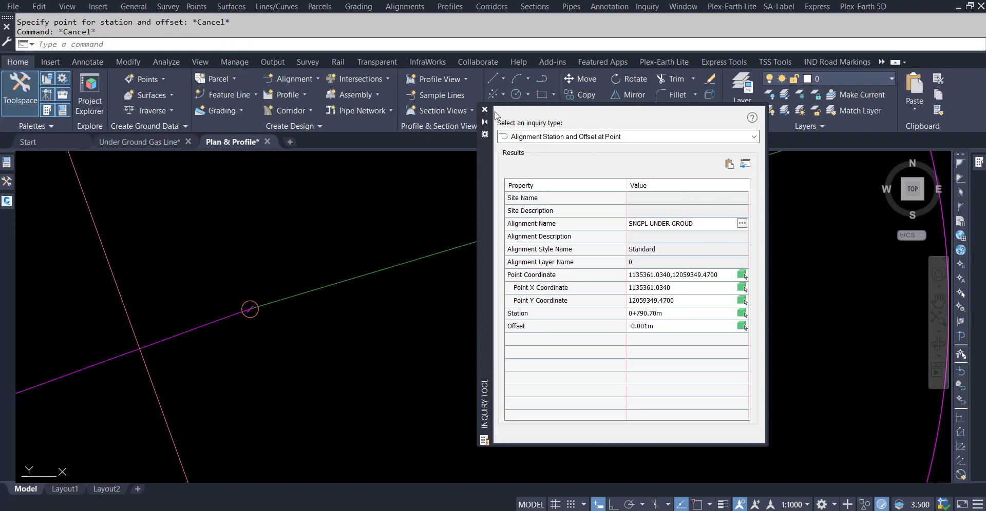
left_click(483, 109)
key("Escape")
scroll(514, 277, "up", 3)
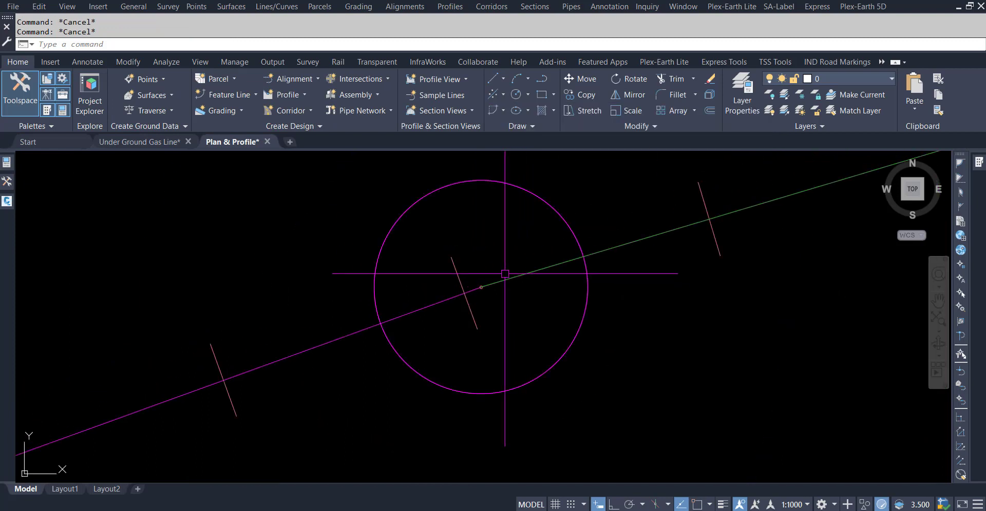
mouse_move(475, 246)
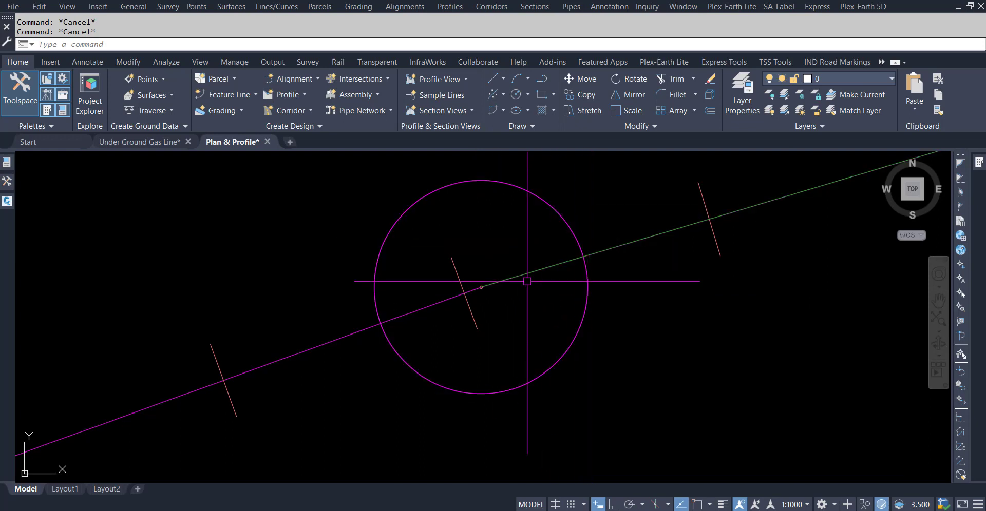
scroll(508, 282, "down", 10)
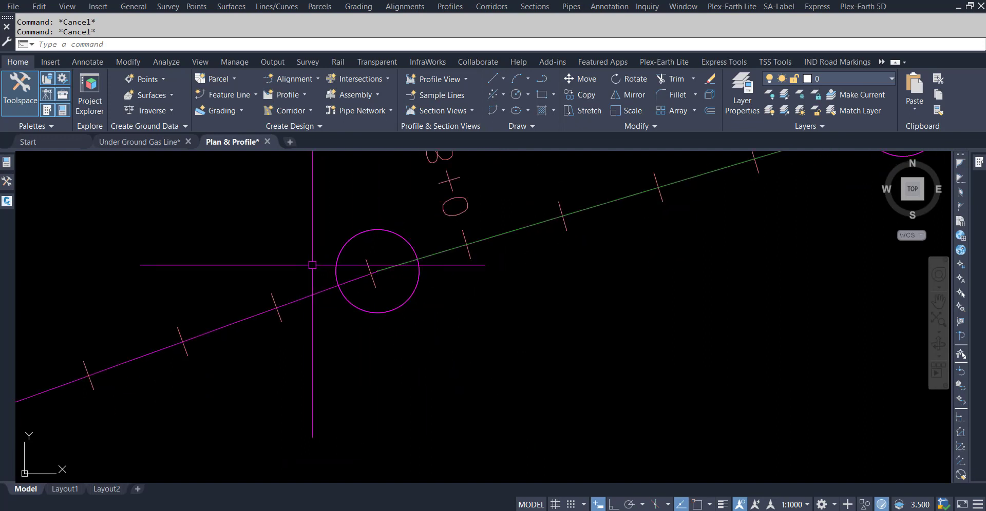
scroll(450, 282, "down", 4)
scroll(457, 269, "down", 2)
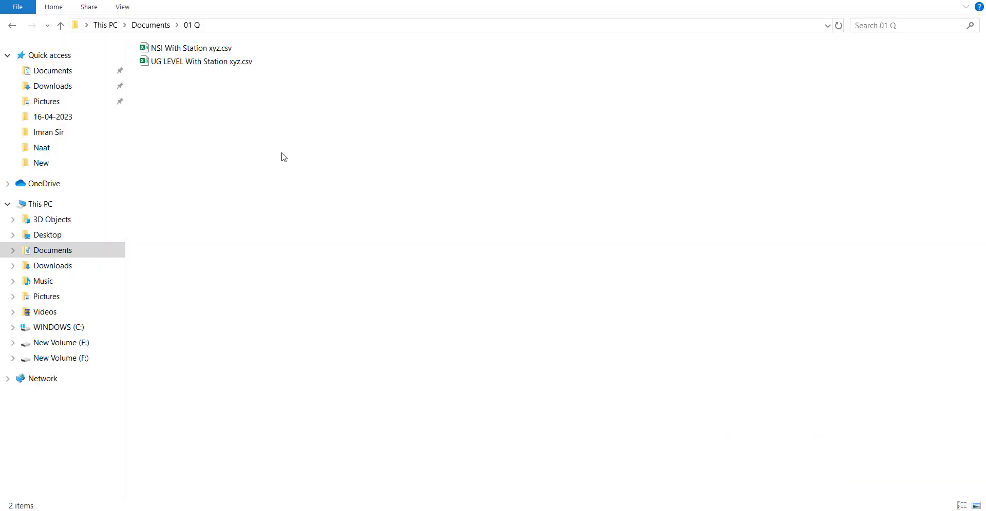
Open NSl With Station xyz.csv from the 01 Q folder in Excel and review the first point's coordinates and elevation.
double_click(179, 48)
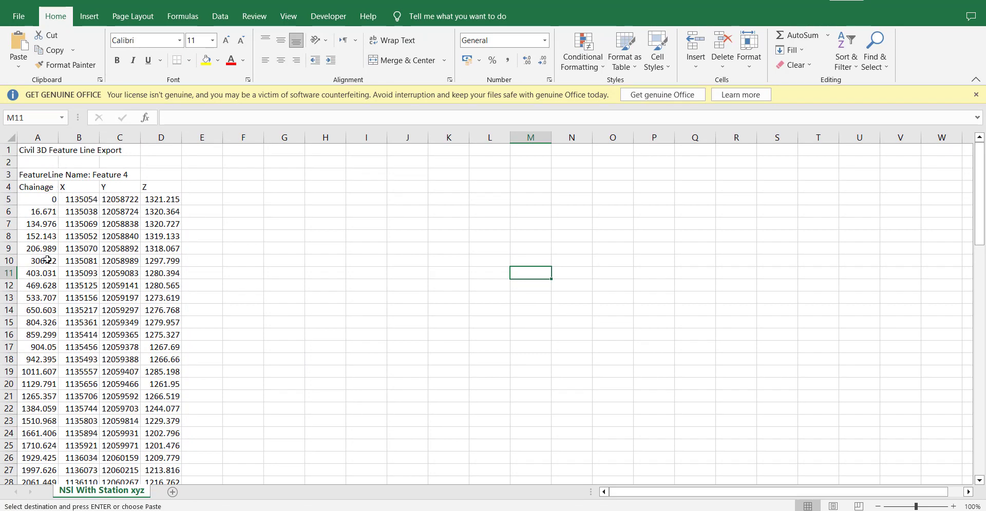
left_click(88, 201)
key("Right")
key("Right")
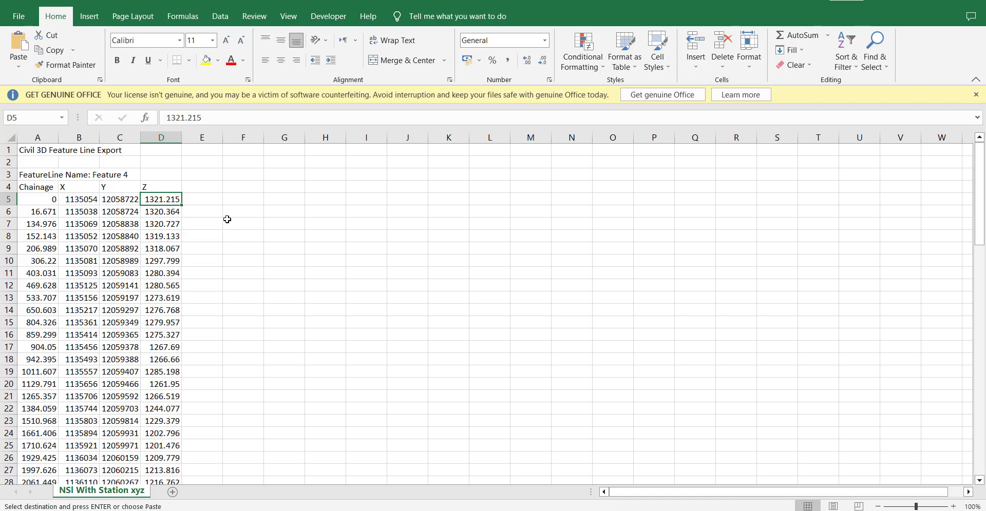
Join chainage A5 and elevation D5, separated by a space, with CONCATENATE in E5 and fill the formula down the column.
left_click(211, 202)
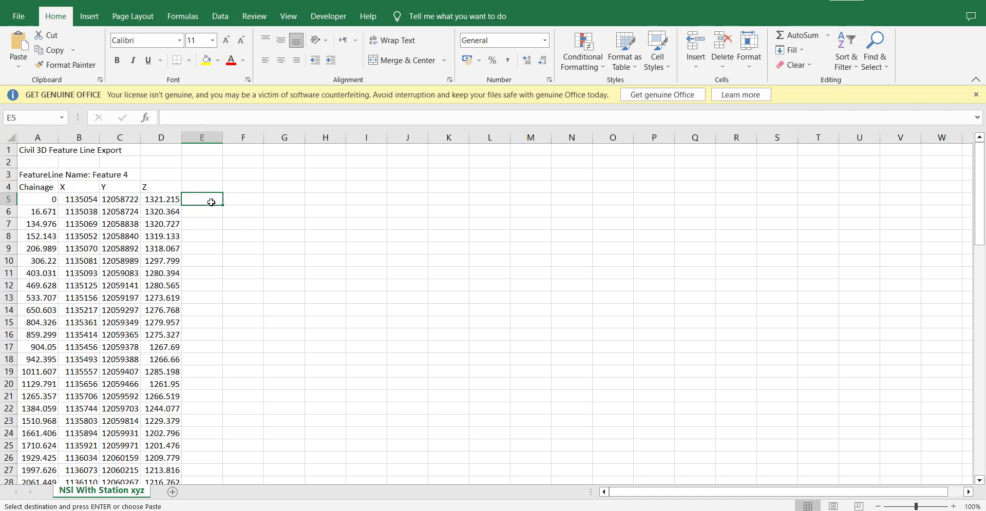
type("=")
left_click(38, 118)
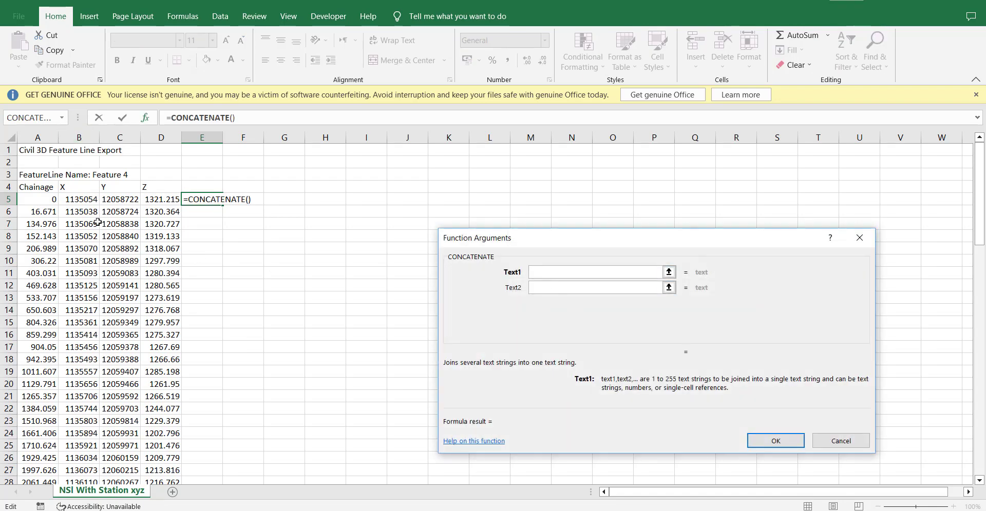
left_click(45, 201)
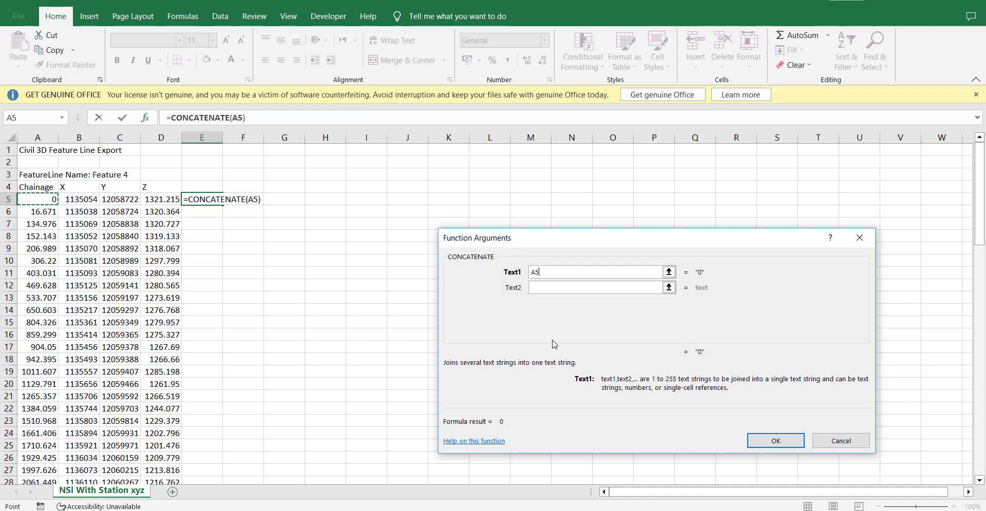
left_click(545, 288)
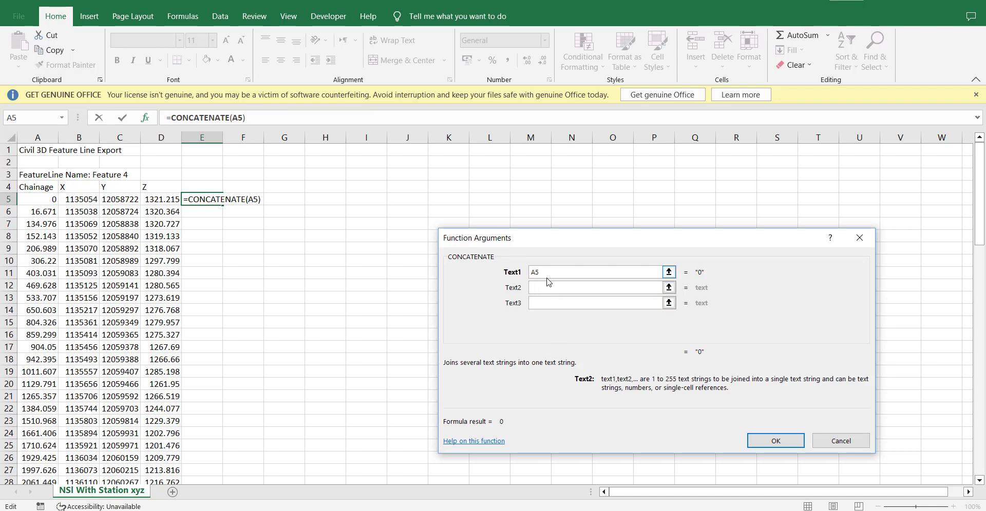
left_click(538, 305)
left_click(165, 202)
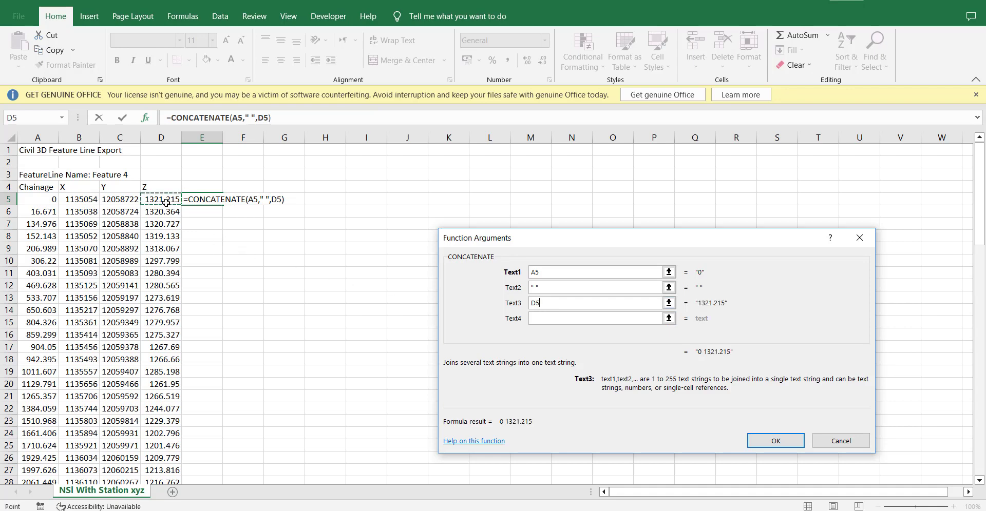
key("Return")
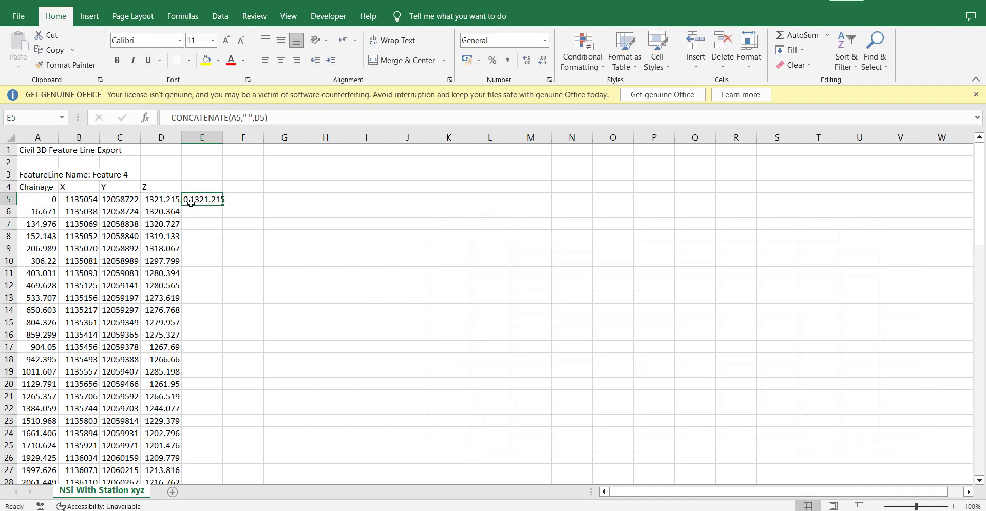
double_click(220, 205)
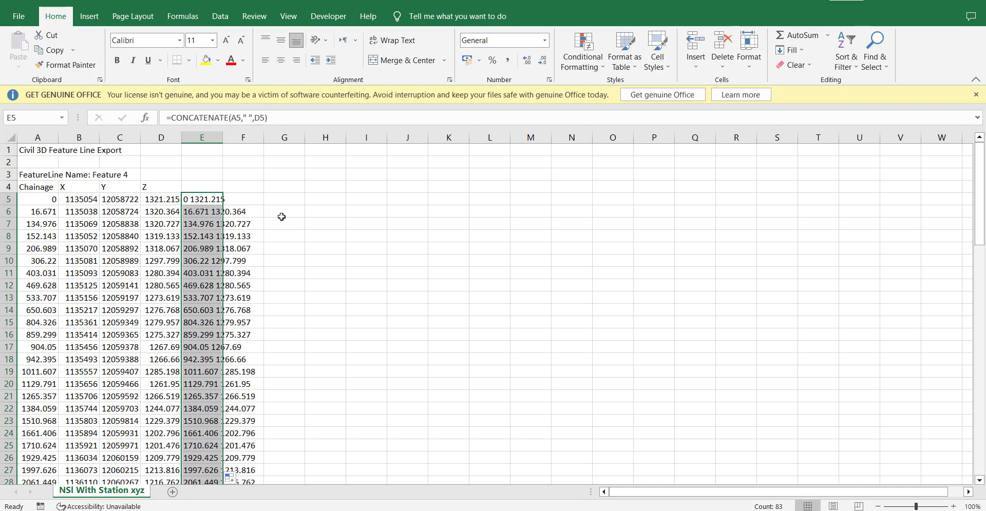
Copy the joined chainage and elevation values from column E into a new Notepad document.
key("ctrl+c")
right_click(209, 218)
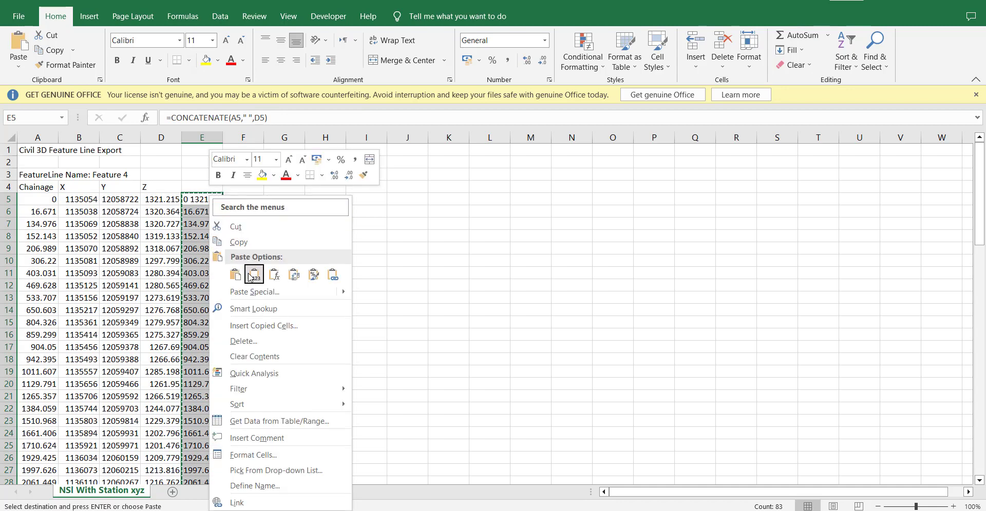
left_click(238, 241)
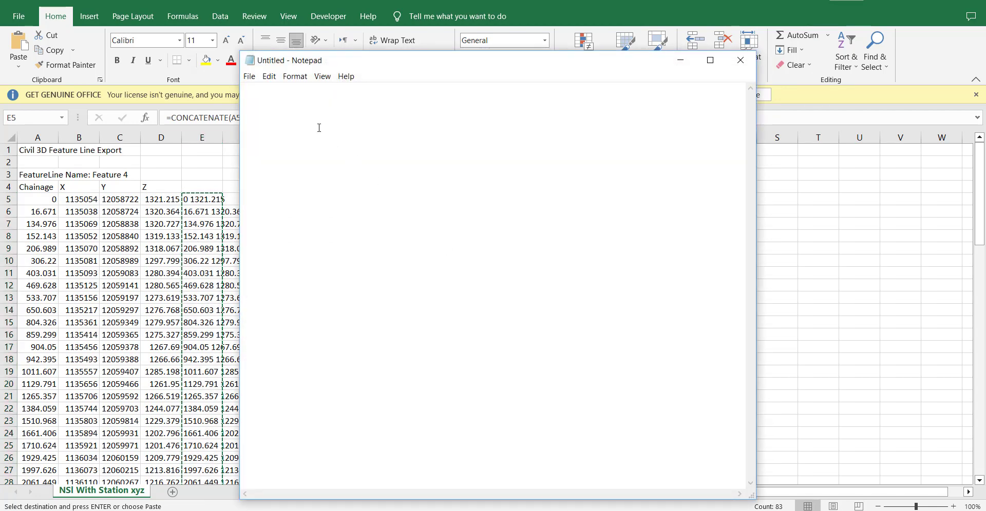
right_click(319, 128)
left_click(340, 176)
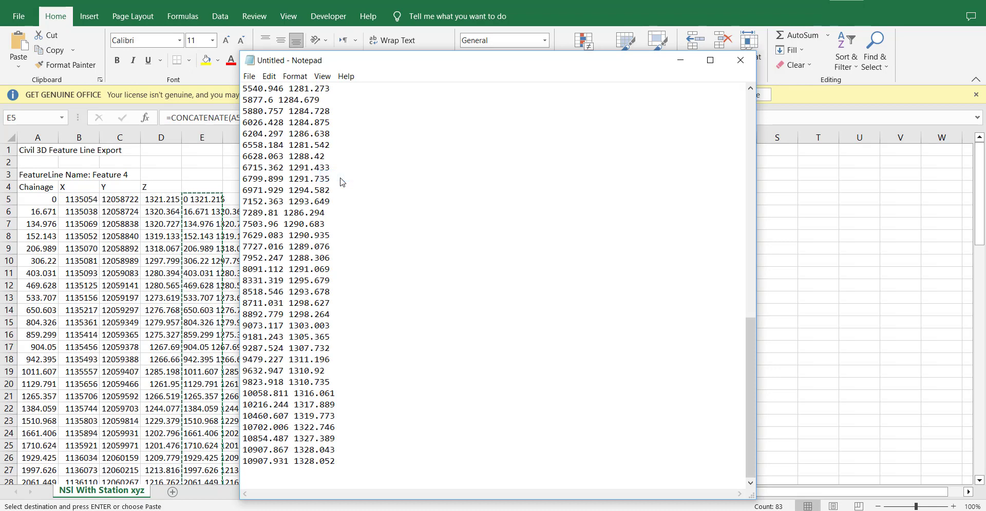
Save the Notepad text in the 01 Q folder as NSL FOR PROFILE.txt and close Notepad.
key("ctrl+s")
left_click(368, 443)
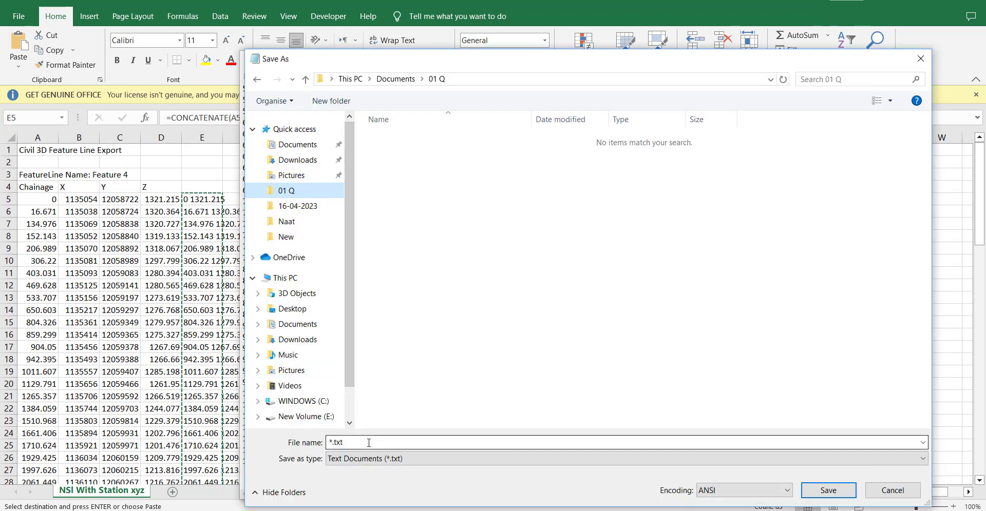
left_click(368, 443)
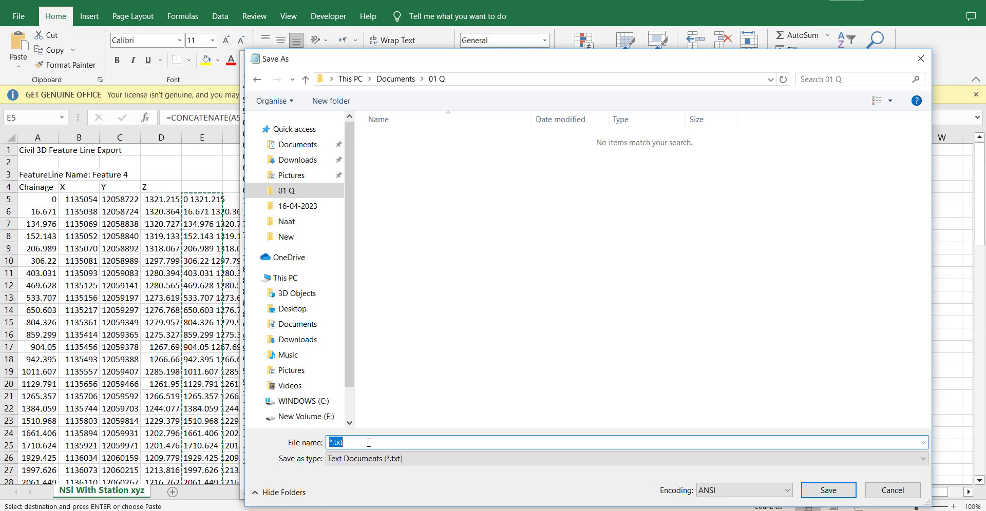
type("n")
key("BackSpace")
type("S")
key("BackSpace")
type("NSL")
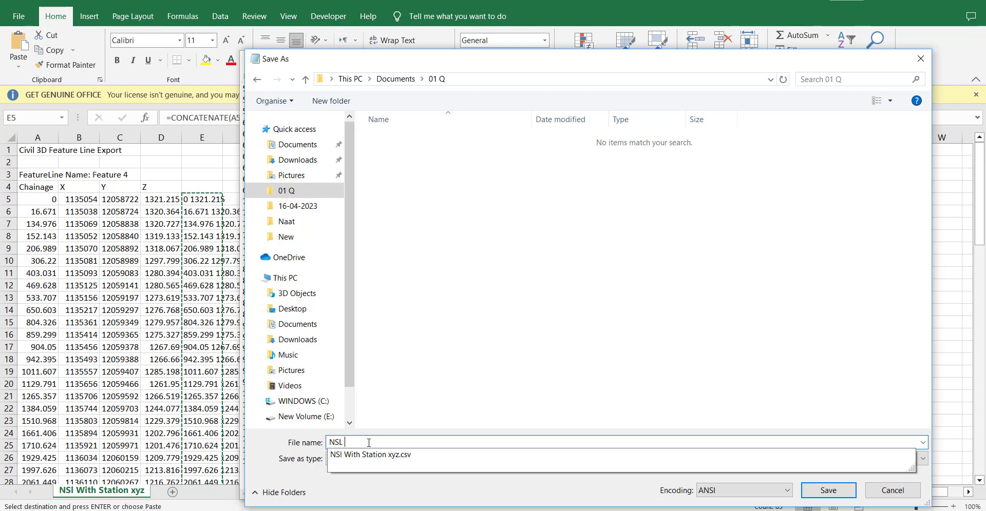
type(" FOR PROFILE")
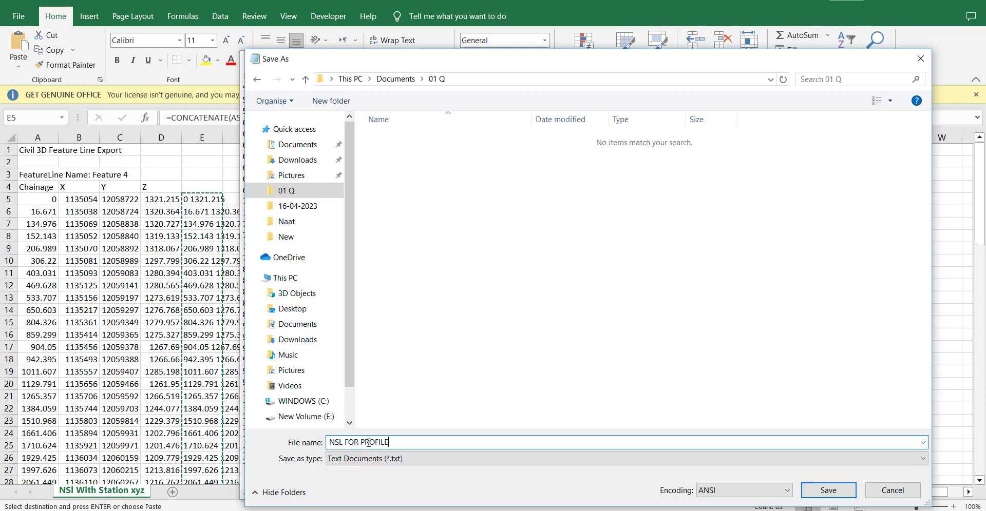
left_click(823, 490)
left_click(741, 60)
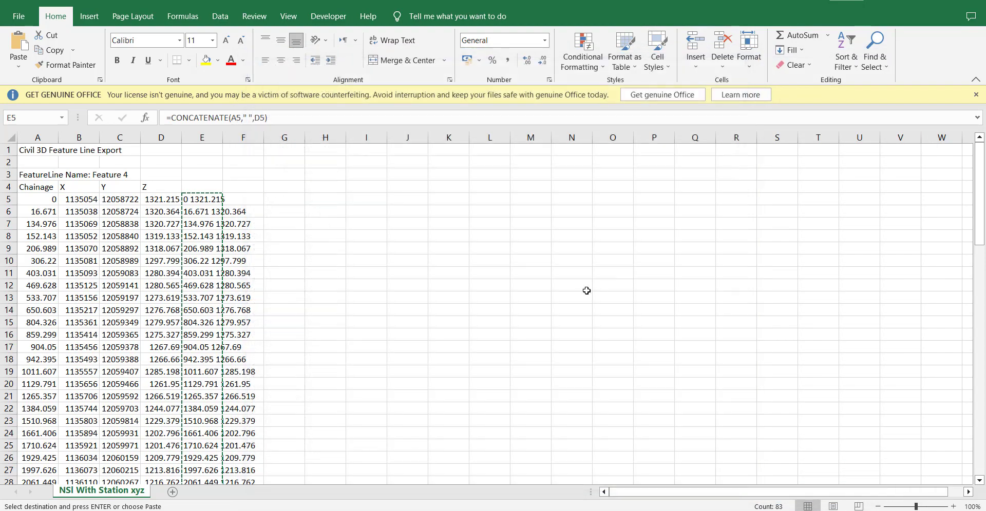
Close NSl With Station xyz.csv without saving its changes, and close the SNGPL UNDER GROUND LEVEL workbook.
left_click(531, 298)
key("ctrl+w")
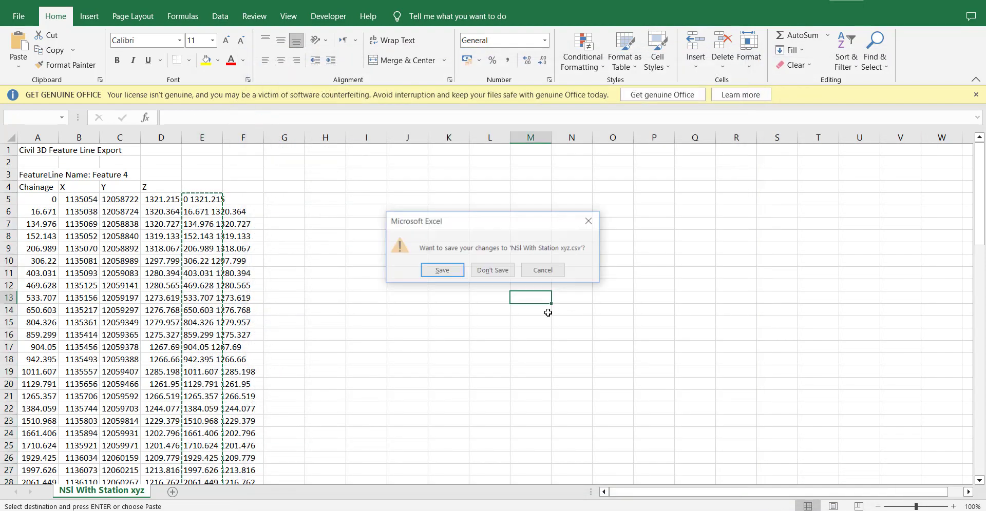
key("n")
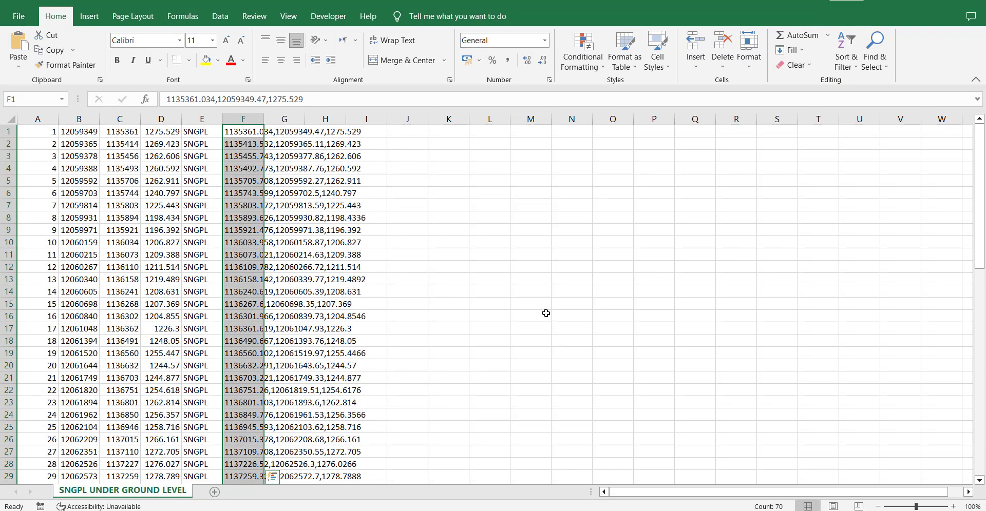
left_click(506, 267)
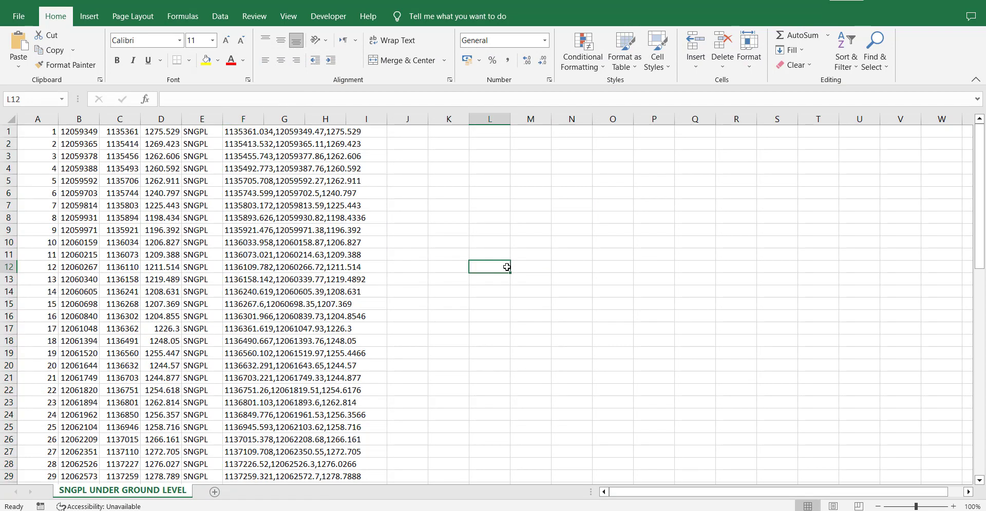
key("alt+F4")
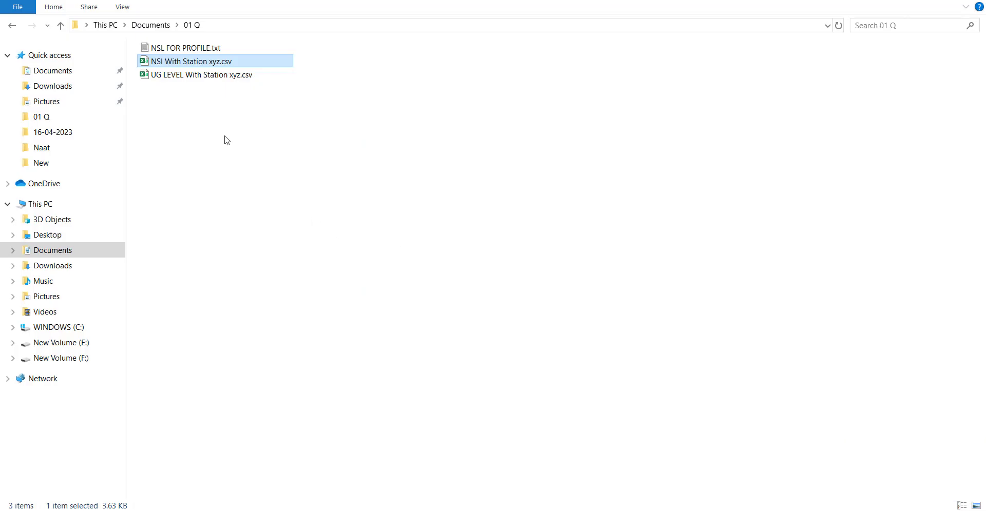
Open UG LEVEL With Station xyz.csv in Excel, and switch back to the Plan & Profile drawing in Civil 3D.
double_click(192, 76)
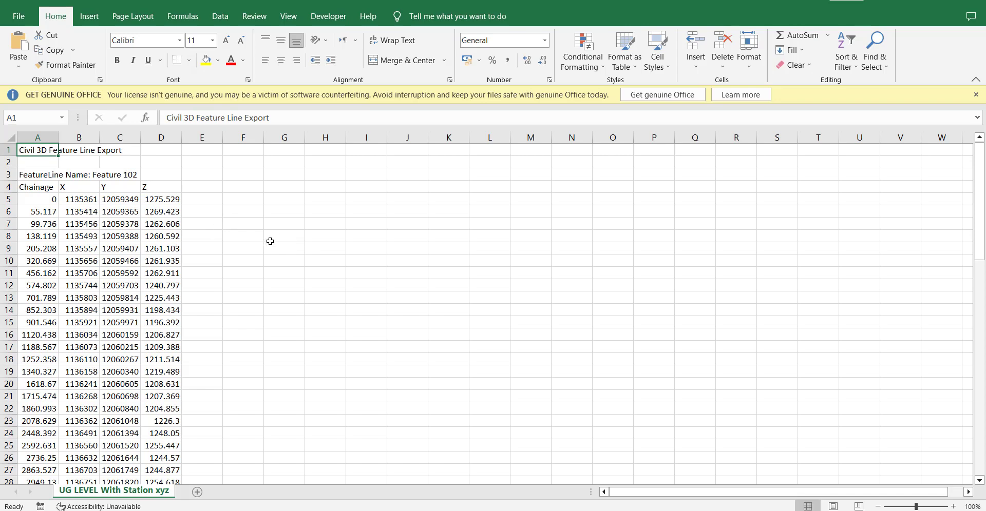
left_click(630, 440)
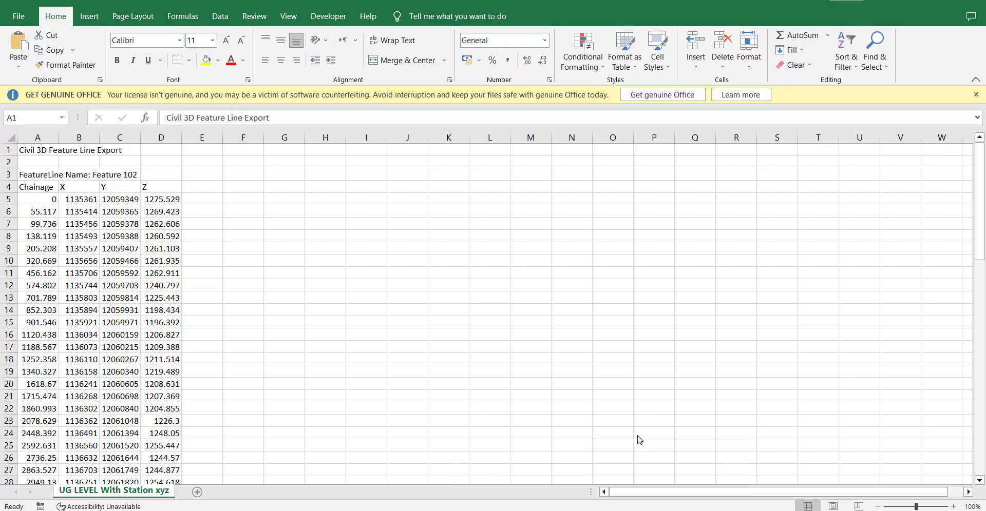
scroll(457, 288, "up", 5)
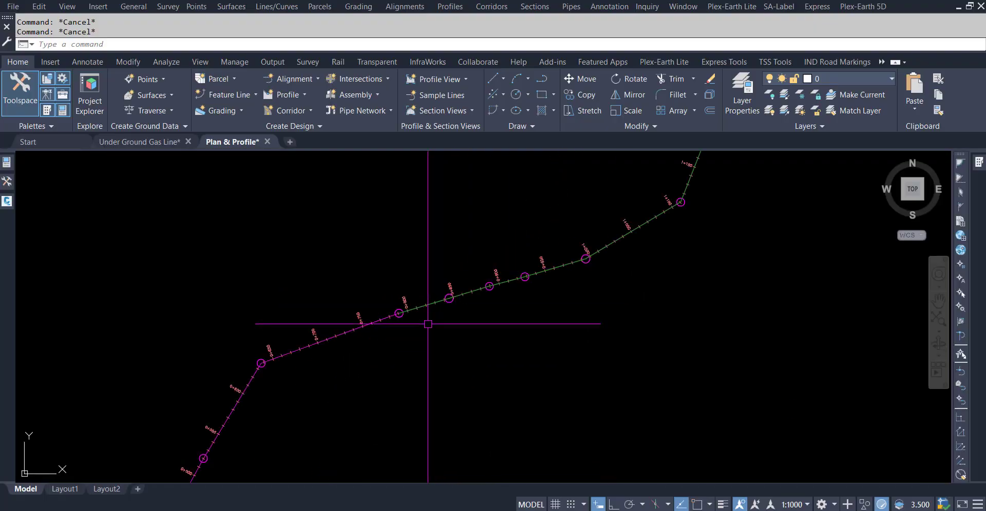
Select the underground level alignment and launch the PI Station Report from the alignment reports.
left_click(417, 290)
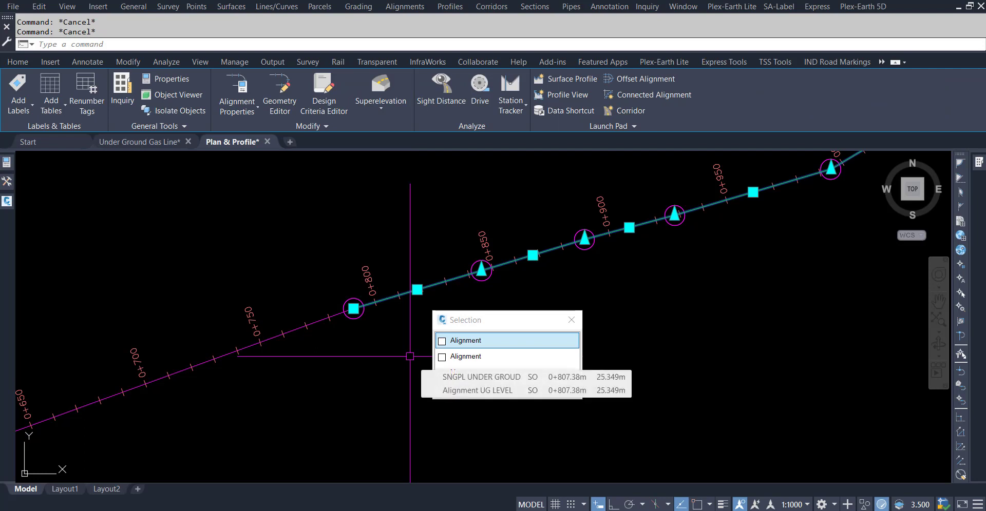
left_click(469, 340)
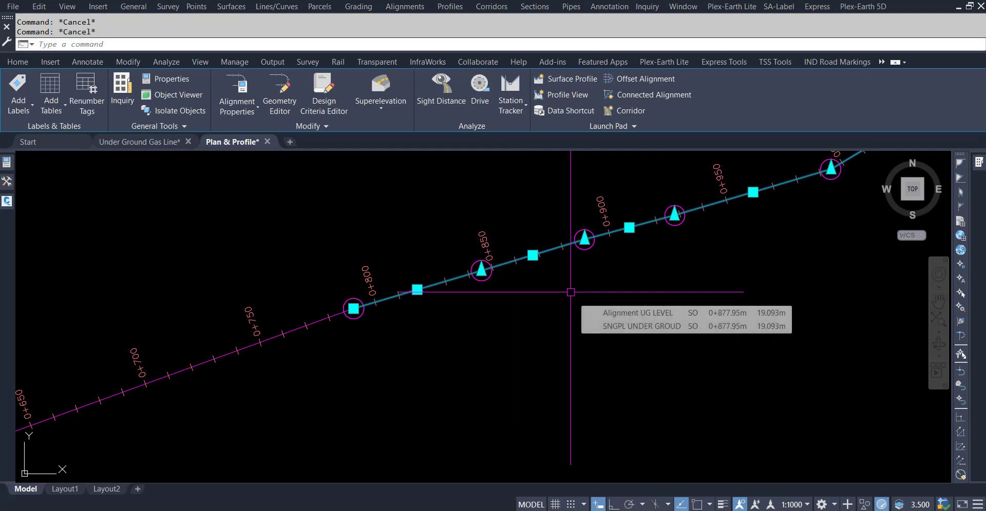
left_click(8, 186)
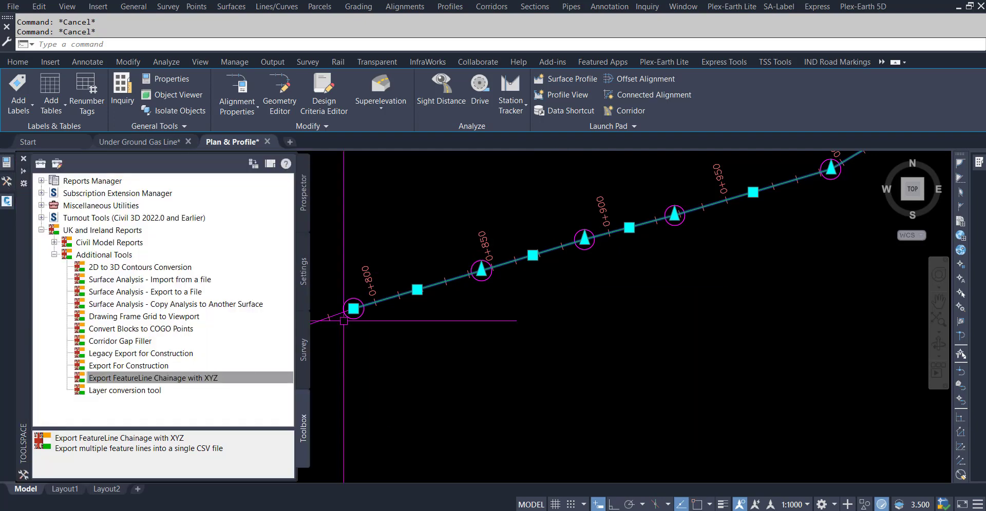
left_click(302, 212)
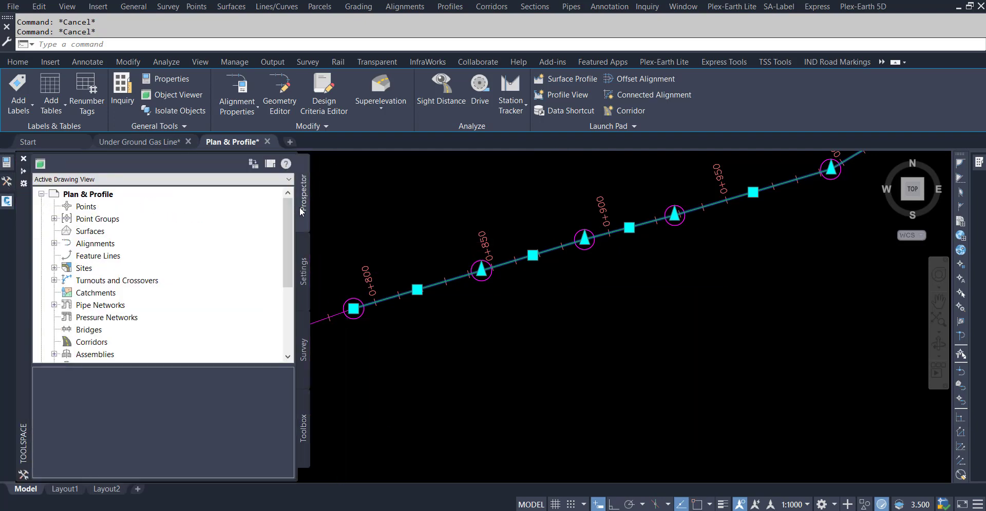
left_click(54, 243)
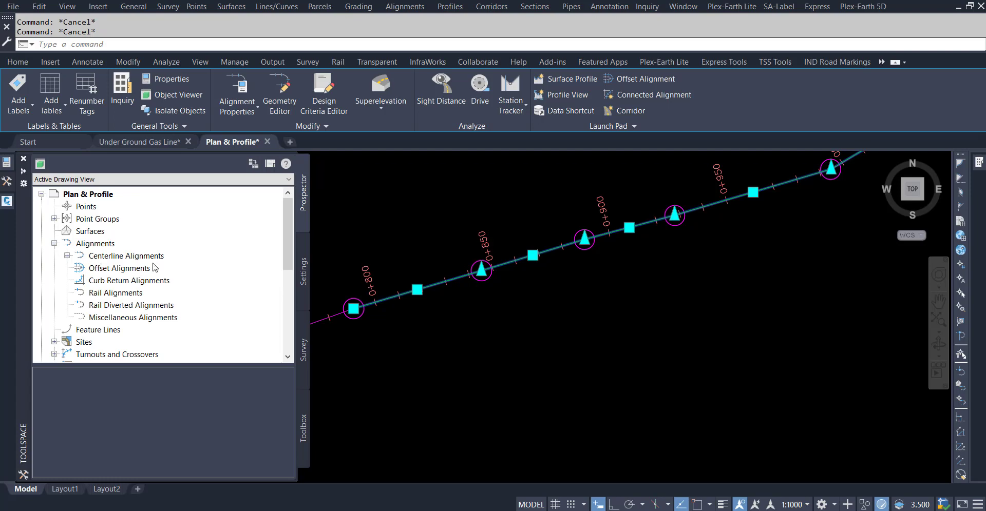
left_click(304, 420)
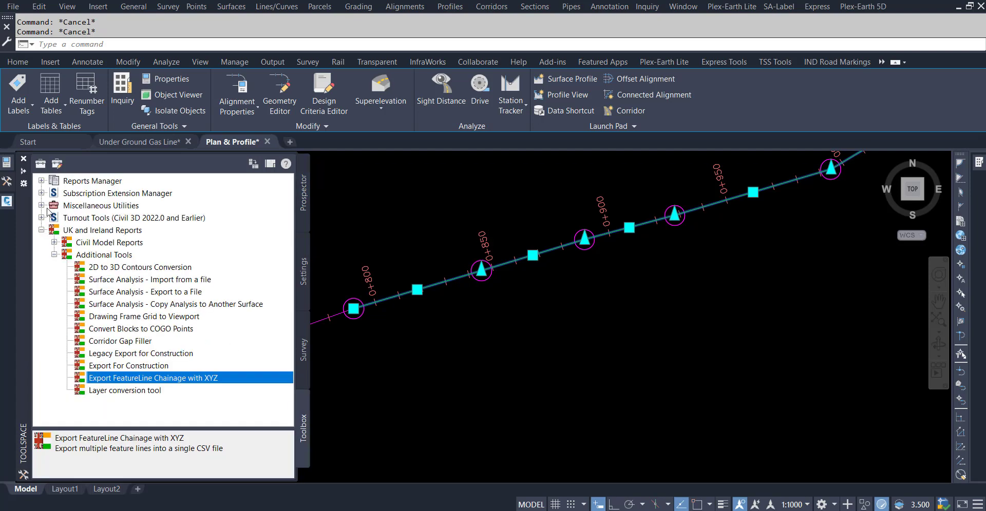
left_click(41, 182)
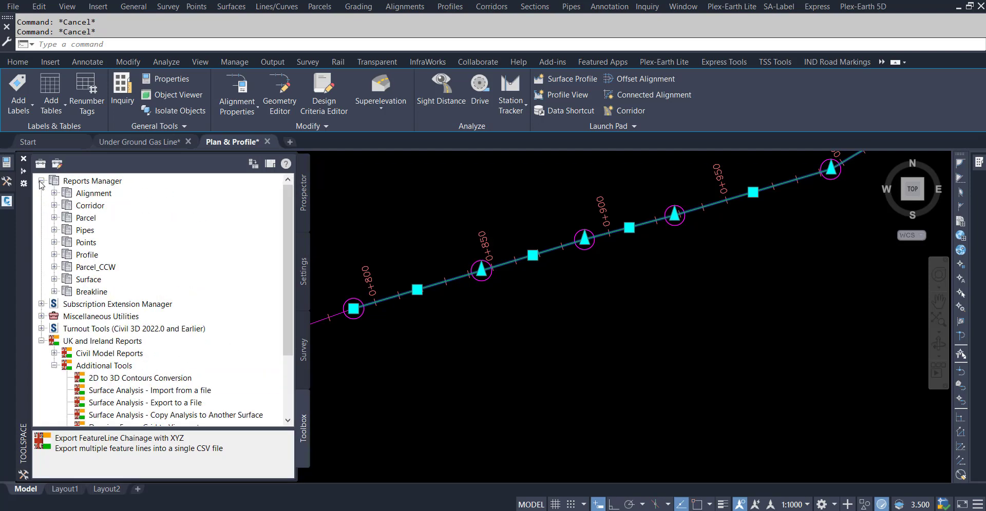
left_click(54, 193)
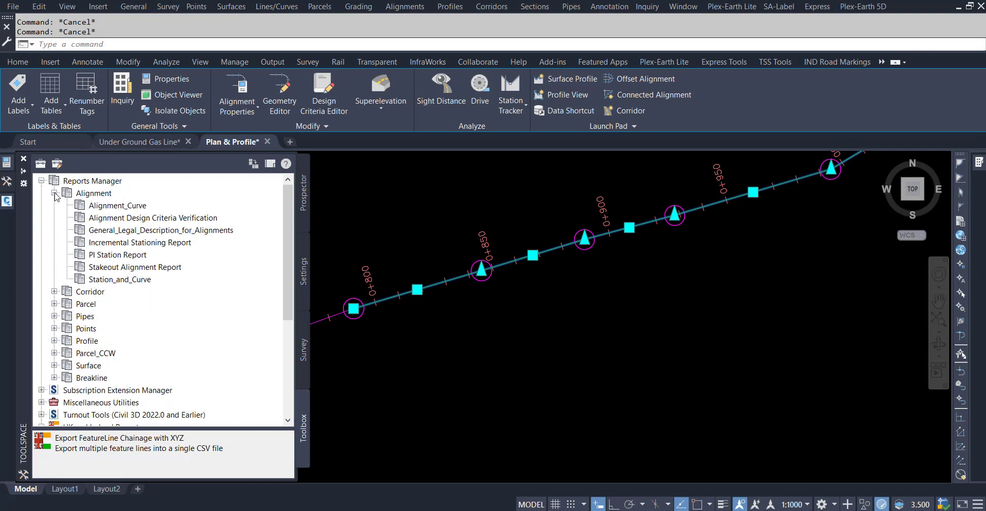
left_click(126, 255)
right_click(126, 255)
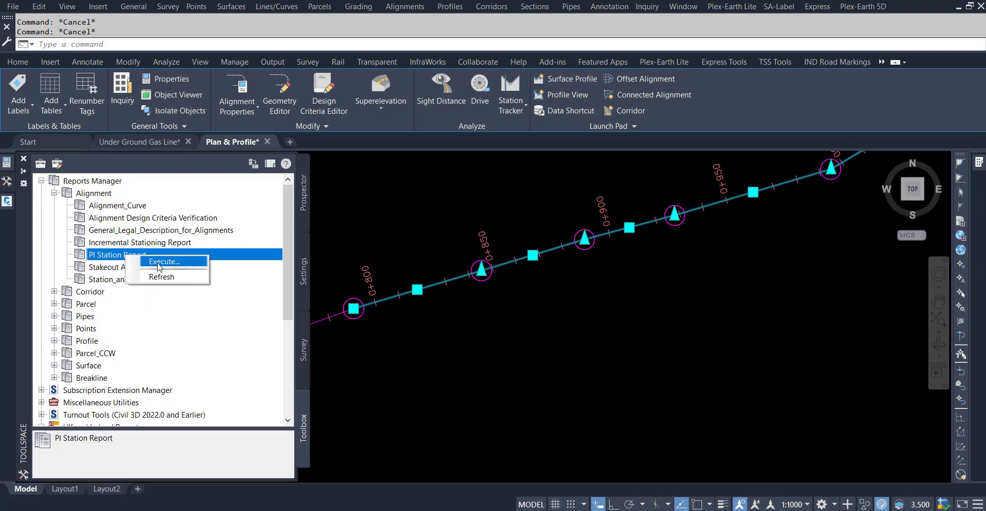
left_click(160, 263)
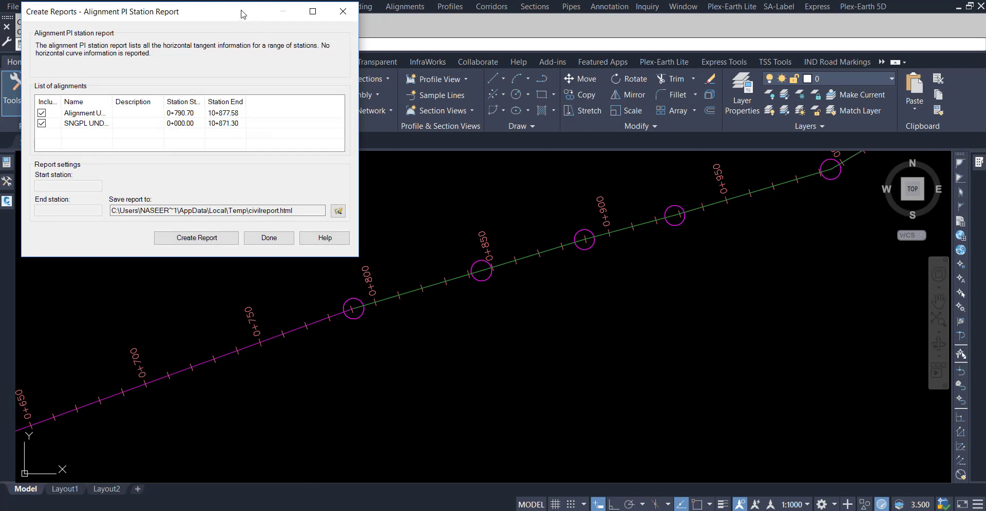
Exclude SNGPL UNDER GROUD and create the PI station report for Alignment UG LEVEL over its full station range.
left_click_drag(242, 14, 633, 78)
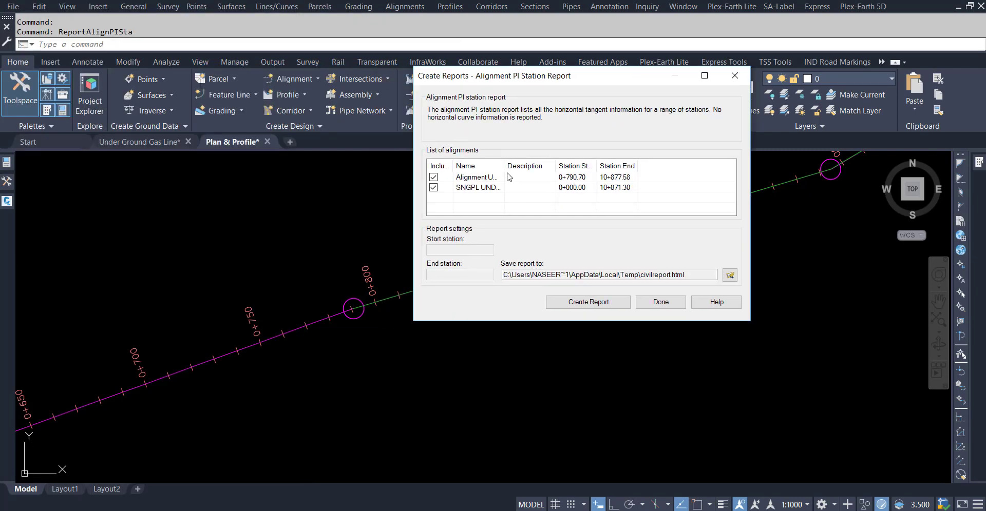
left_click_drag(504, 165, 599, 166)
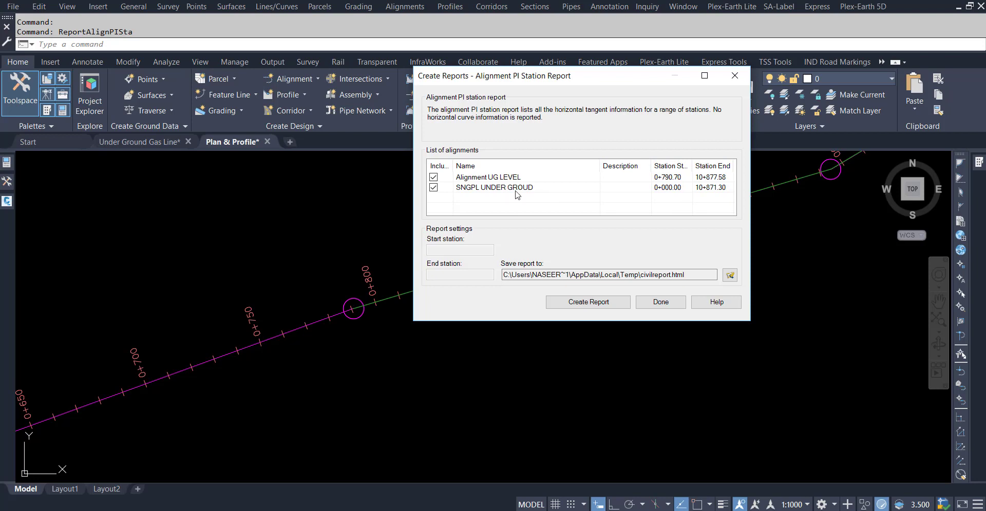
left_click(433, 187)
left_click(491, 179)
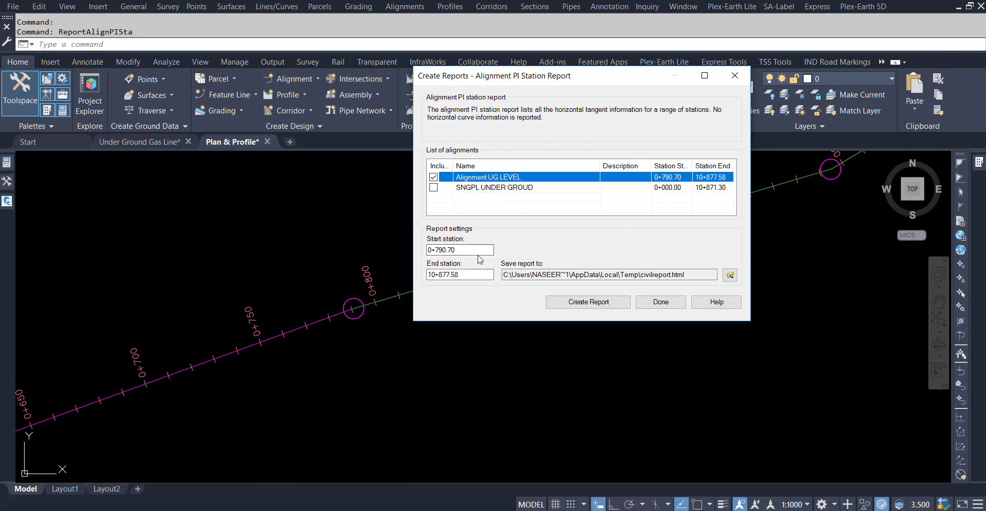
left_click(629, 305)
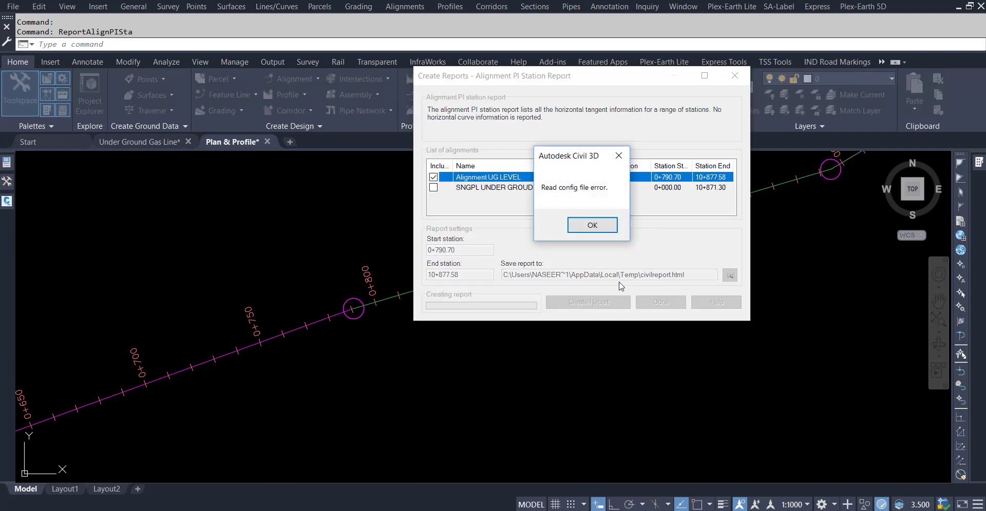
left_click(593, 225)
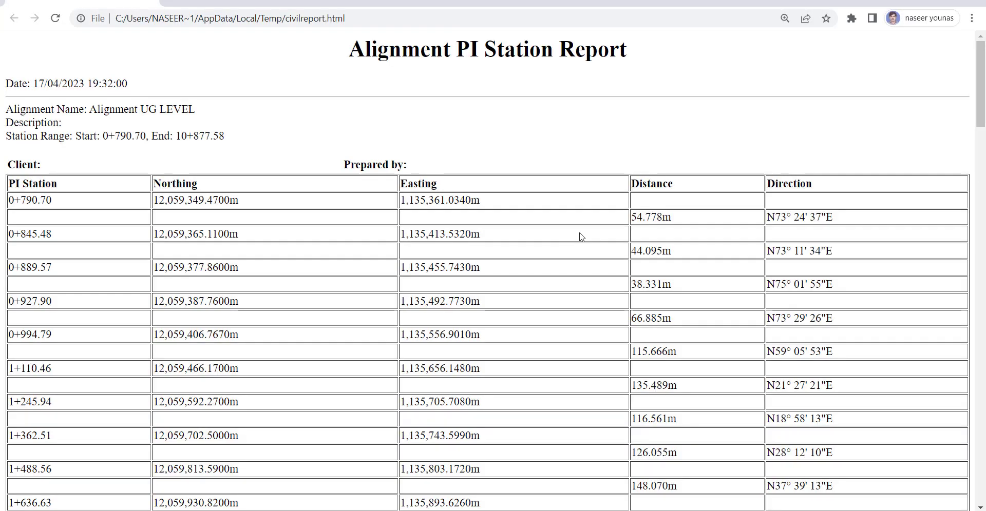
Copy the entire PI station report from the browser into a new Excel workbook, starting at cell A1.
key("ctrl+a")
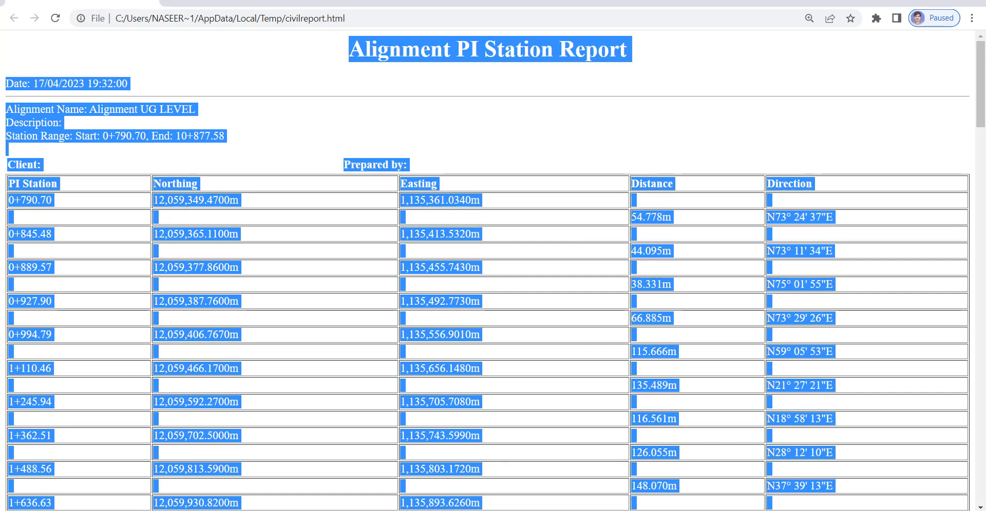
mouse_move(406, 510)
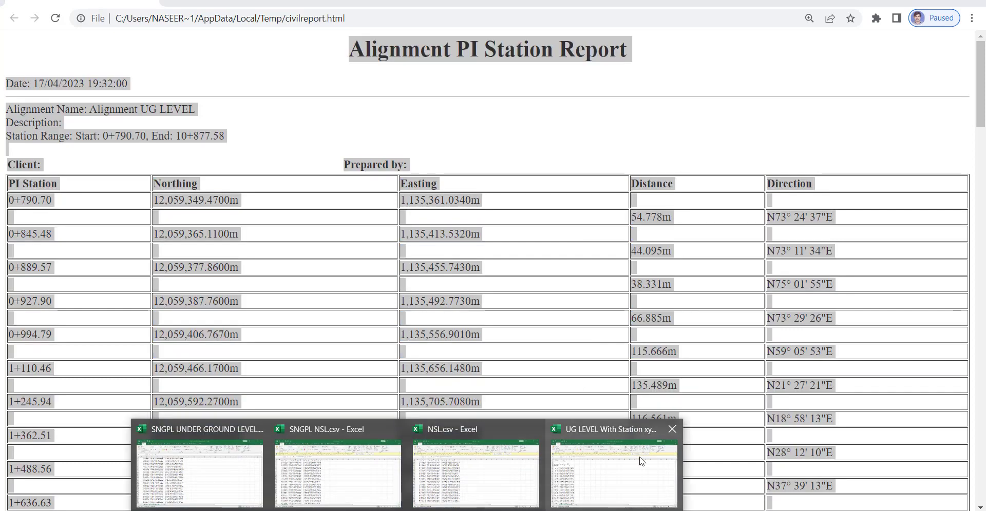
left_click(641, 461)
key("ctrl+n")
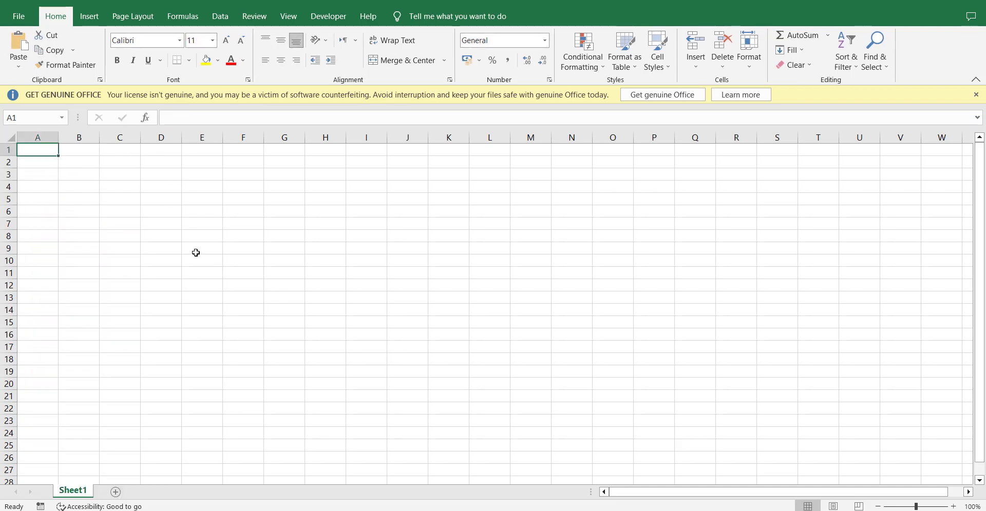
key("ctrl+v")
Delete rows 1 to 11 above the PI Station header row of the pasted report.
scroll(266, 320, "down", 3)
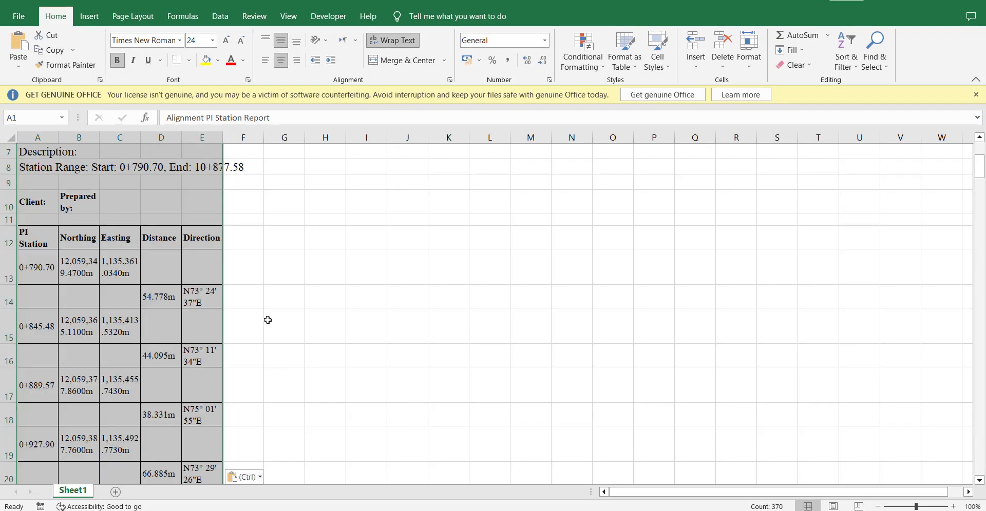
left_click_drag(8, 220, 26, 35)
key("ctrl+minus")
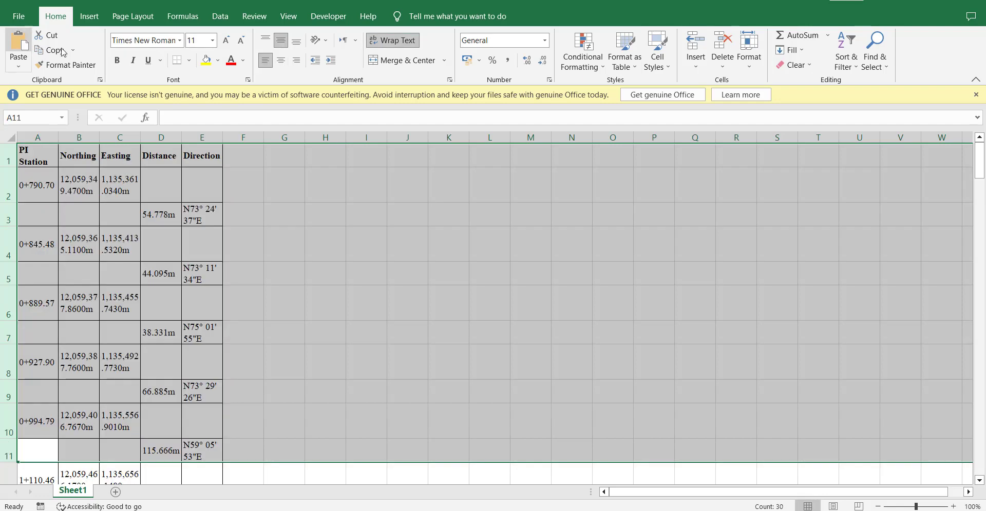
left_click_drag(305, 187, 361, 210)
left_click(305, 187)
Add a filter to the PI Station column and show only its blank entries.
left_click(37, 137)
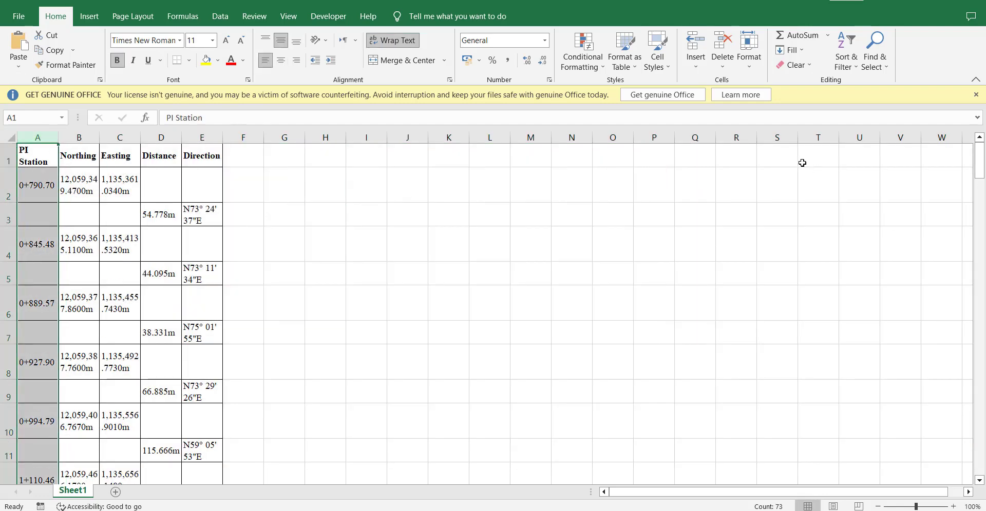
left_click(846, 54)
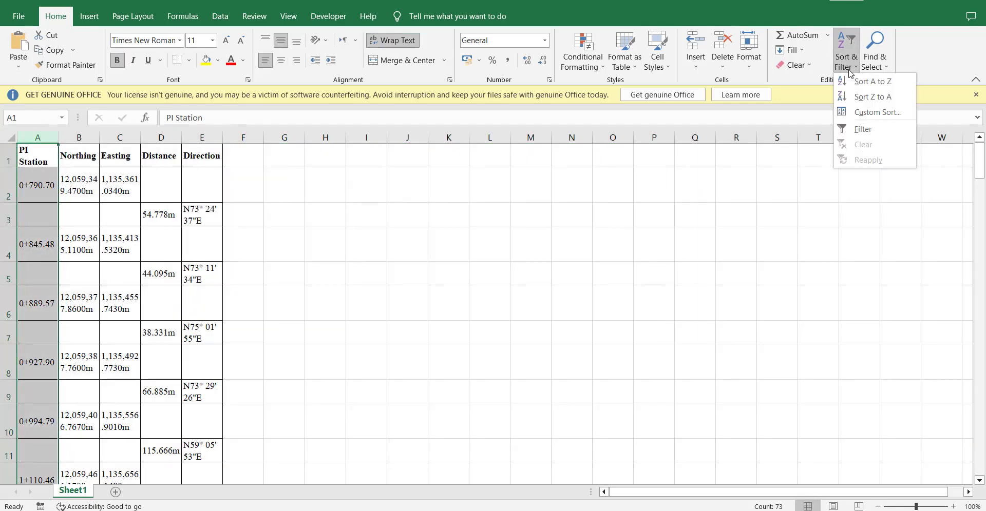
left_click(858, 128)
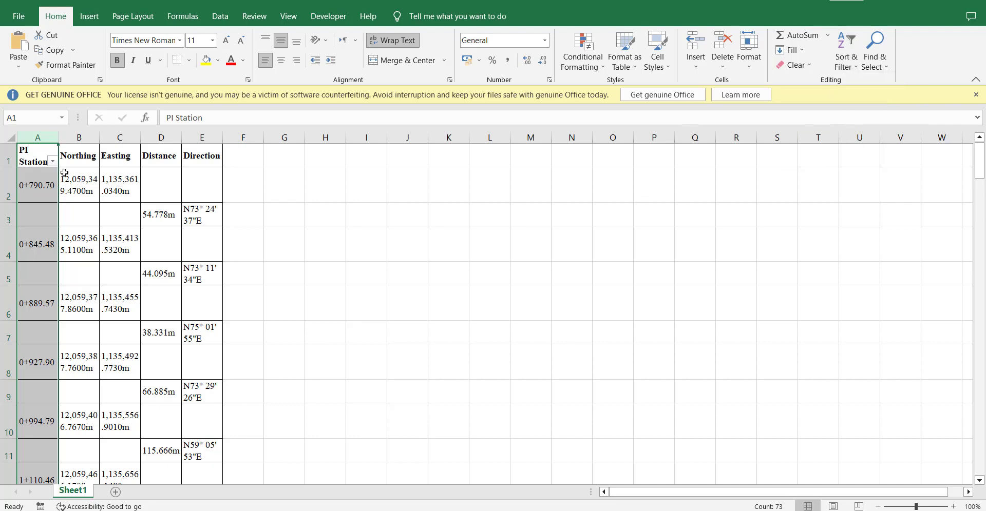
left_click(51, 162)
left_click(47, 303)
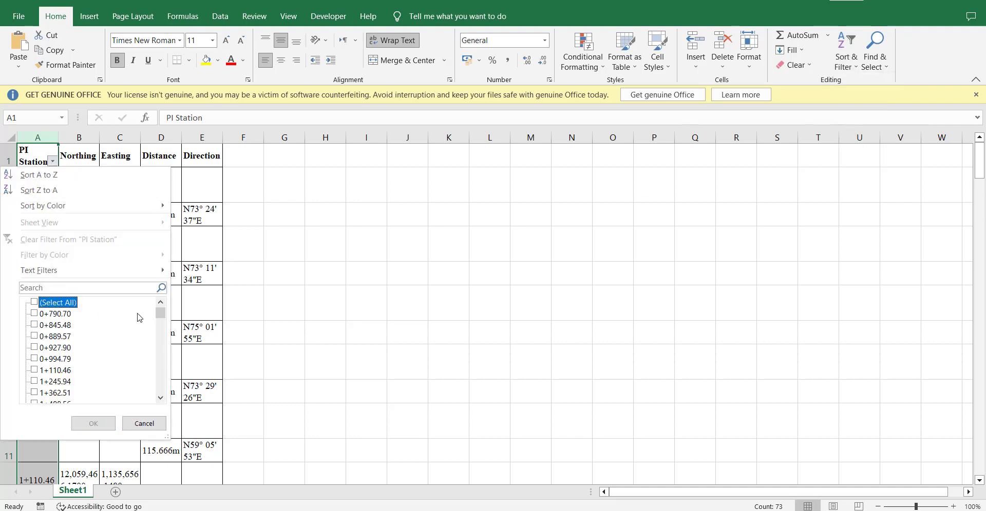
left_click_drag(158, 317, 163, 402)
left_click(52, 393)
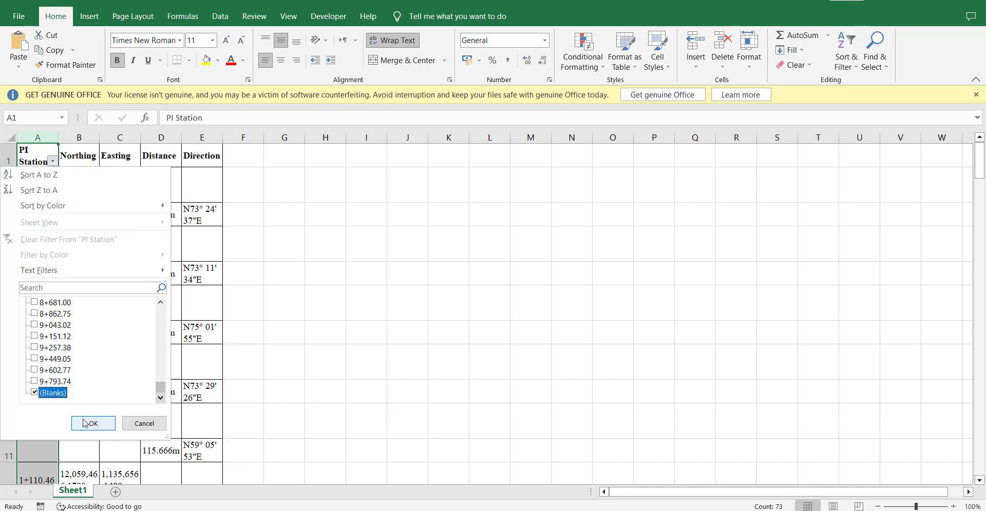
left_click(93, 423)
left_click(407, 391)
Delete all filtered rows with a blank PI Station below the header, and set the filter to show all stations again.
left_click(10, 183)
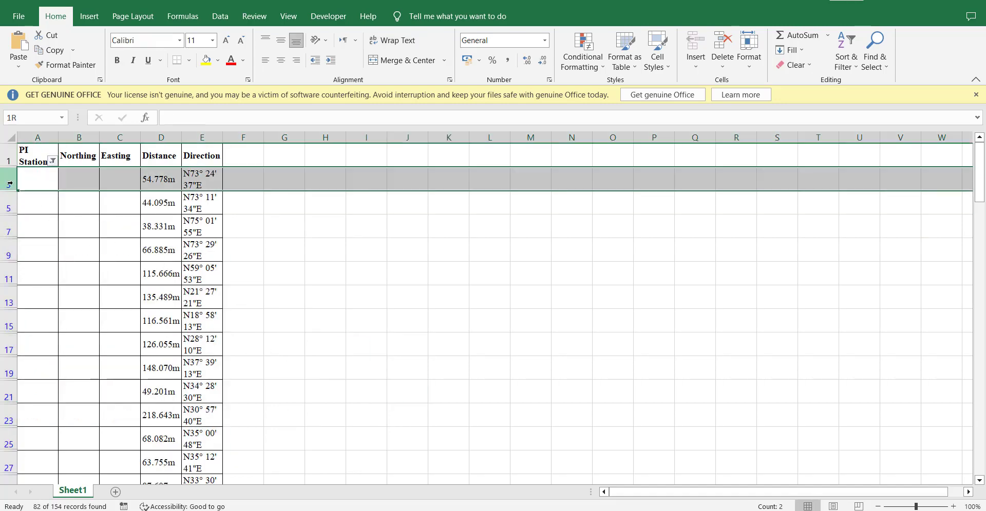
key("ctrl+shift+Down")
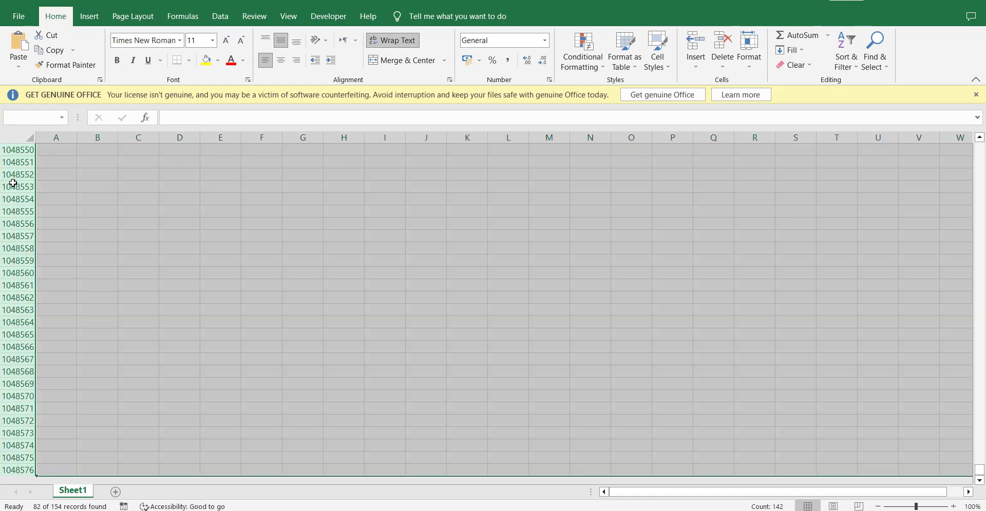
key("ctrl+minus")
left_click(252, 210)
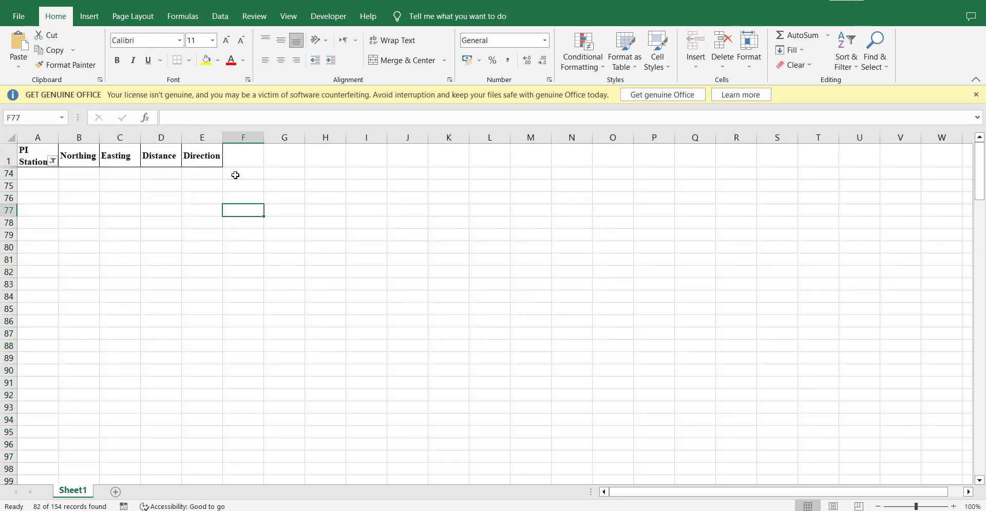
left_click(53, 160)
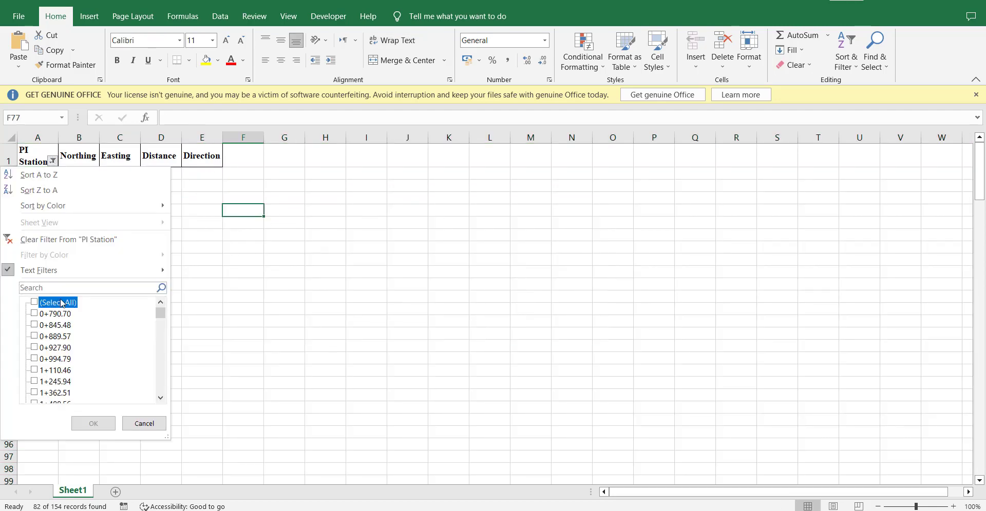
left_click(93, 424)
left_click(477, 365)
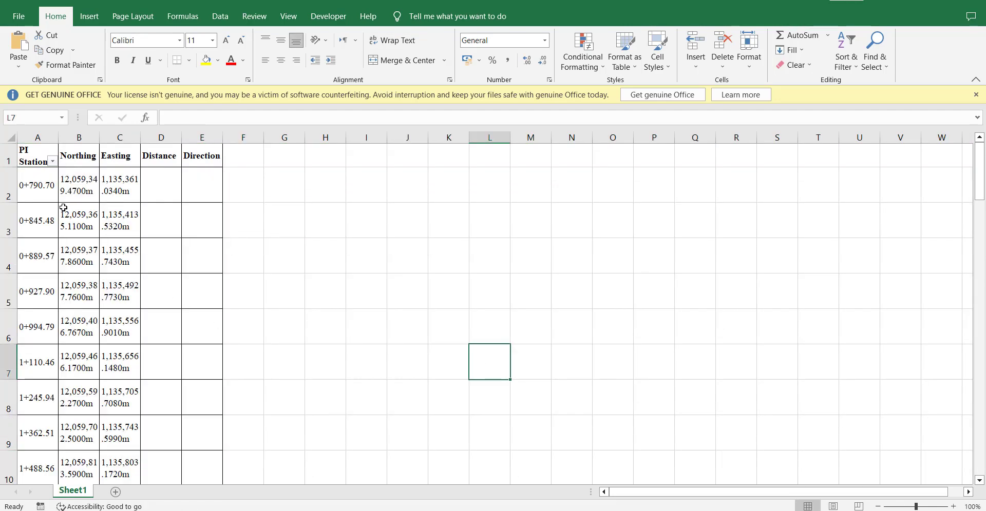
left_click(39, 184)
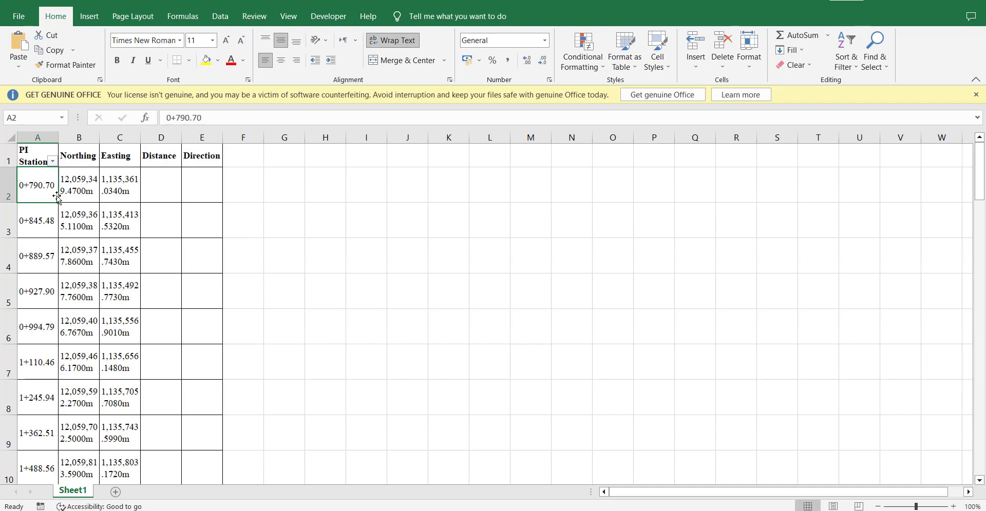
key("ctrl+f")
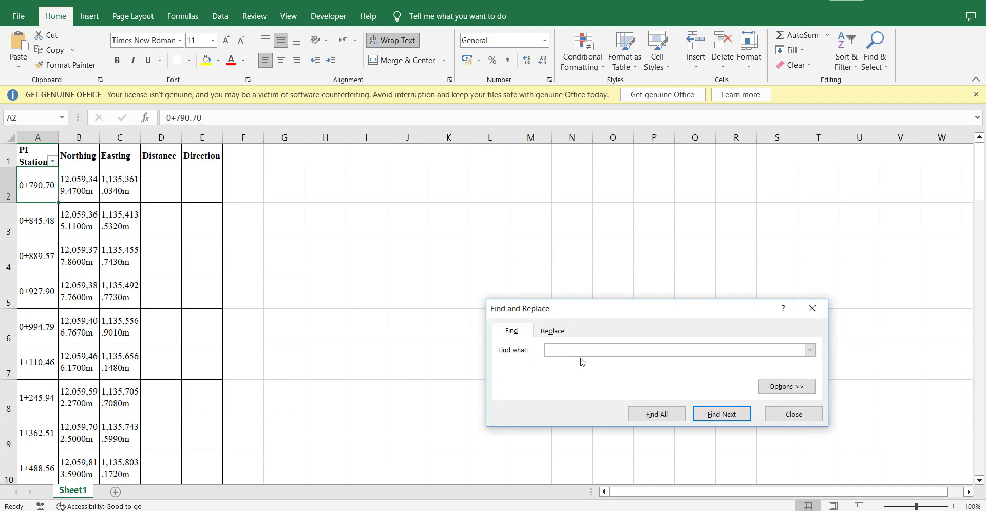
left_click(812, 308)
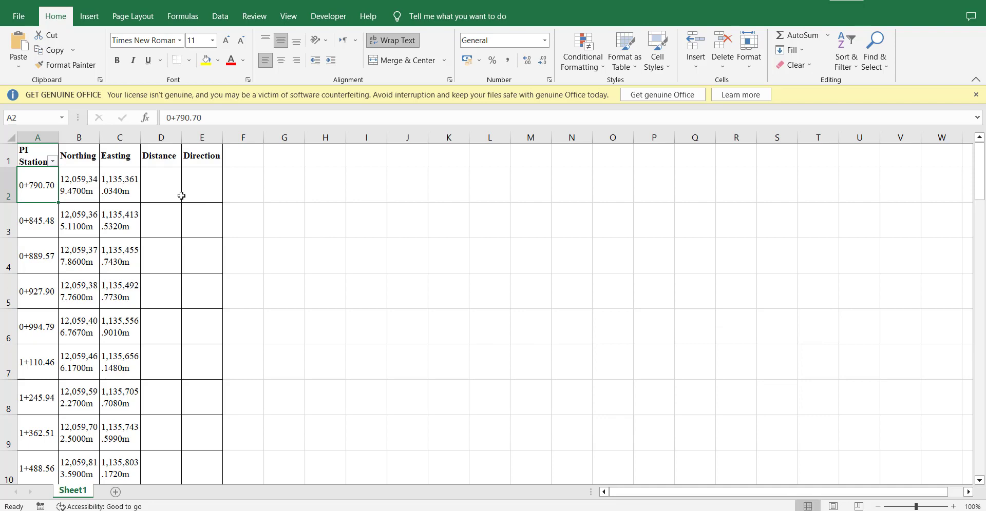
Replace every "+" in column A with nothing to turn the PI stations into plain numbers.
left_click(53, 137)
key("ctrl+f")
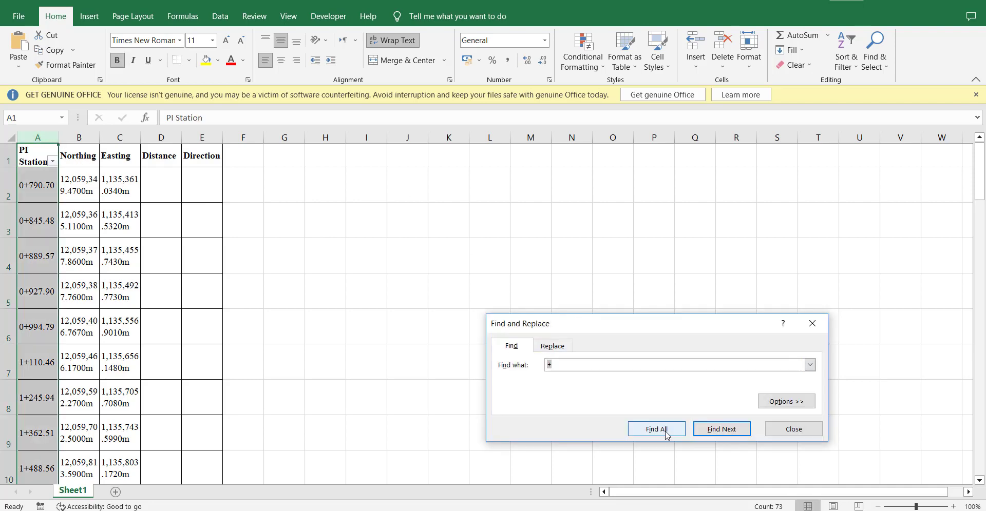
left_click(656, 429)
left_click(552, 346)
left_click(534, 430)
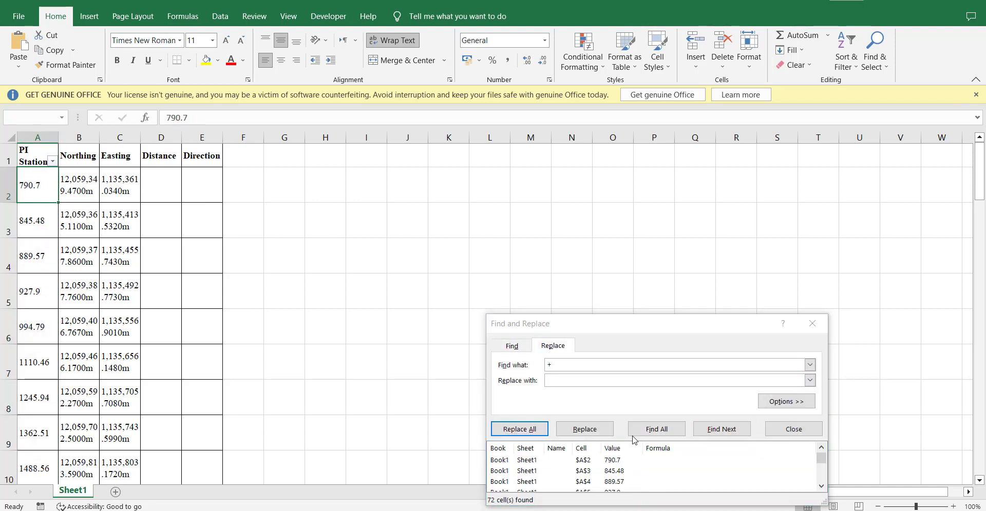
Close the find-and-replace dialog and copy all PI station values from A2 down to the end of column A.
left_click(496, 291)
left_click(776, 430)
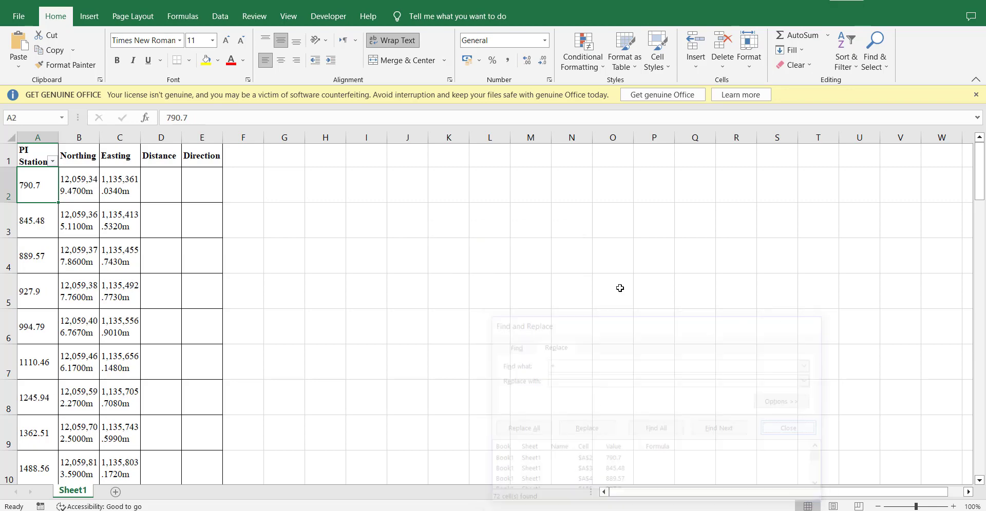
left_click(620, 287)
left_click(32, 191)
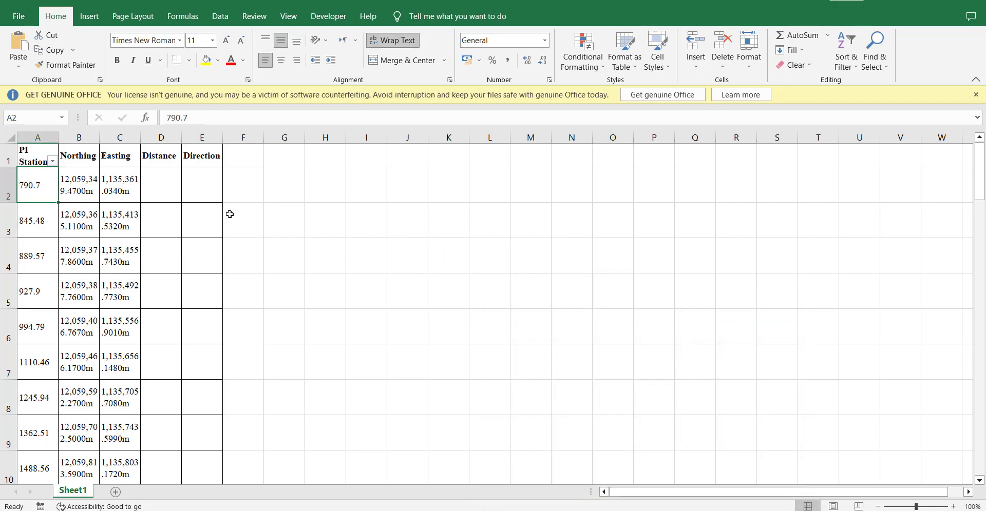
key("ctrl+shift+Down")
key("ctrl+c")
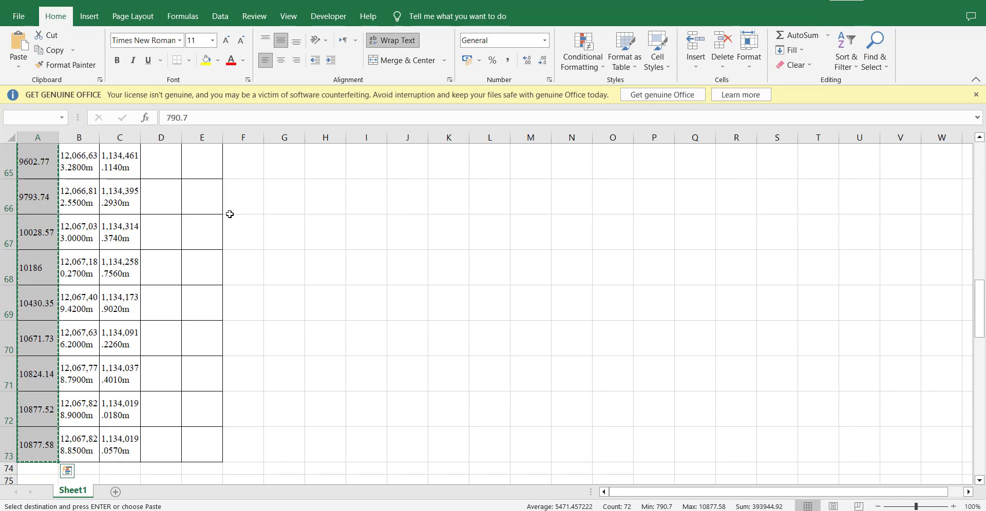
Switch to the UG LEVEL With Station xyz workbook and paste the PI stations as values into column E starting at E5.
mouse_move(405, 510)
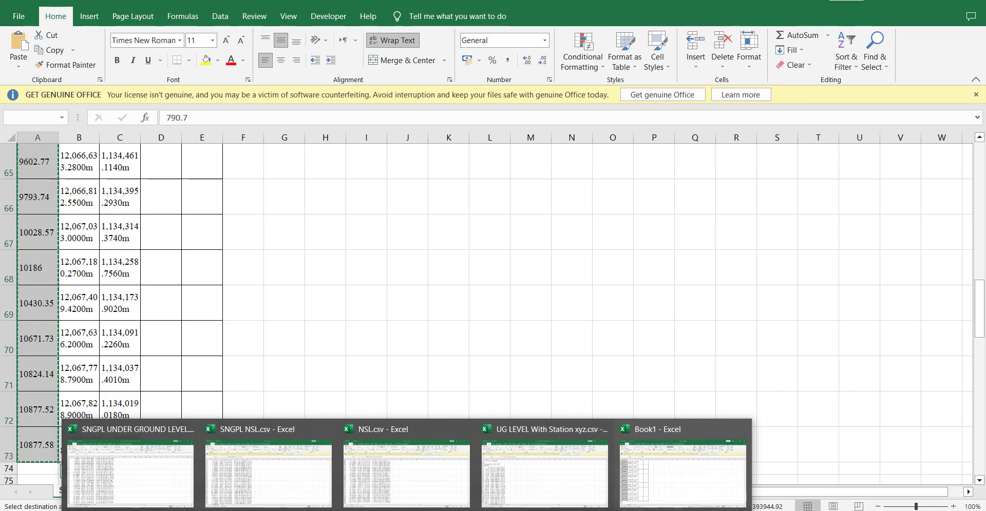
left_click(588, 459)
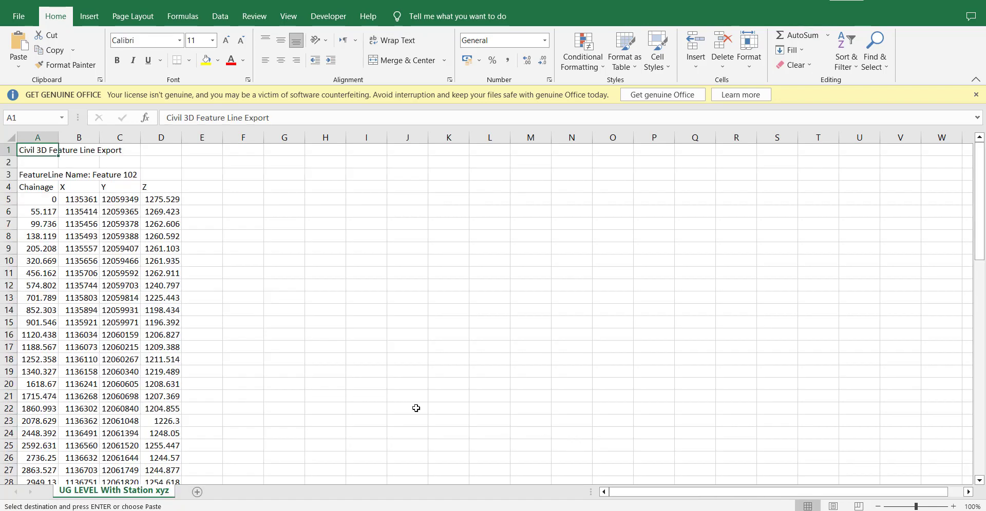
left_click(209, 202)
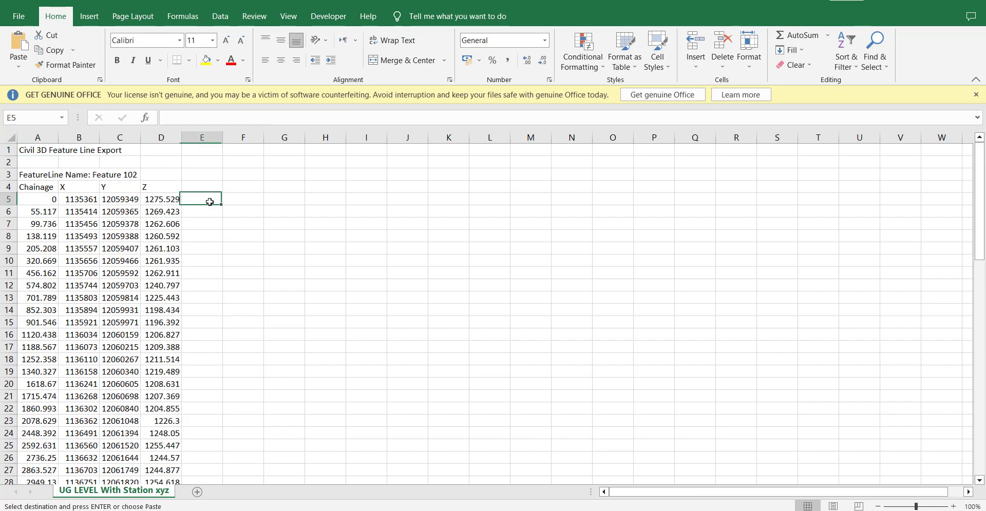
right_click(209, 201)
left_click(250, 273)
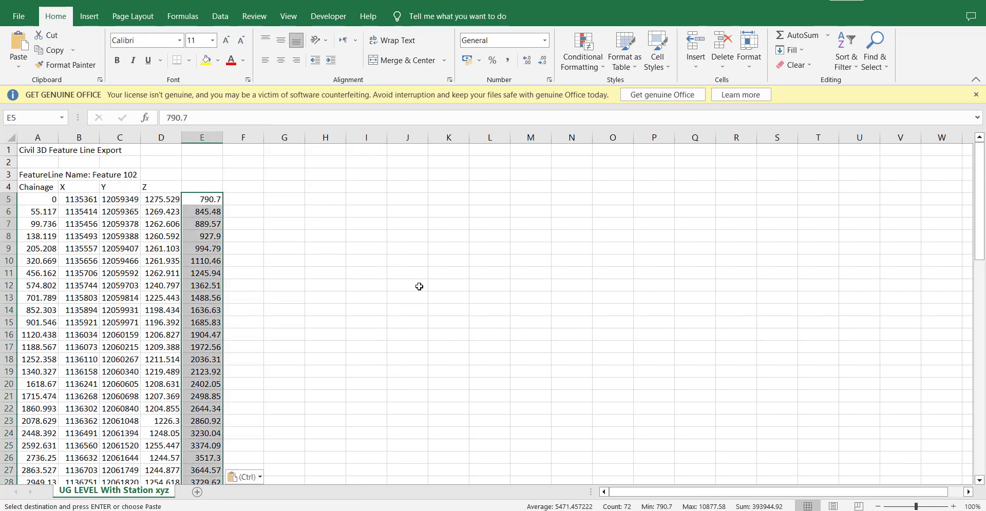
scroll(325, 328, "down", 17)
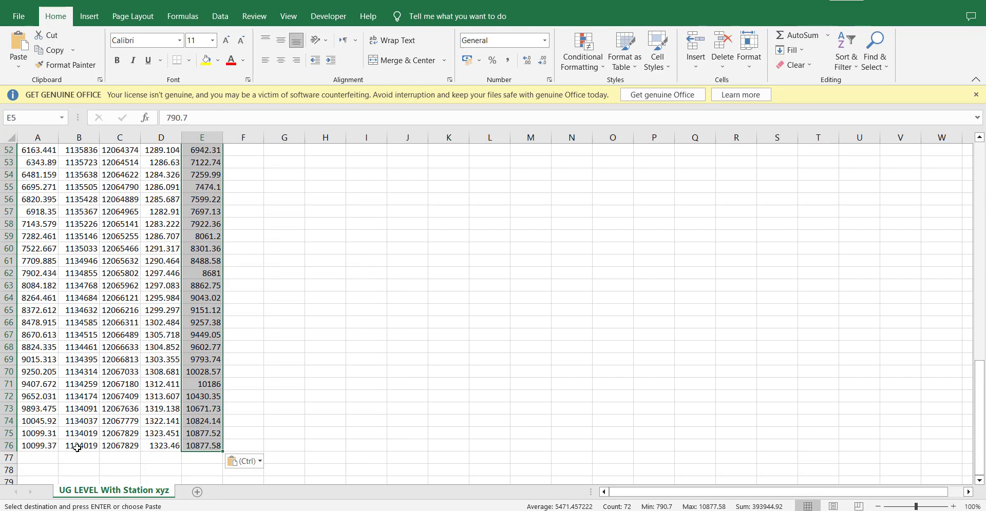
scroll(136, 334, "up", 17)
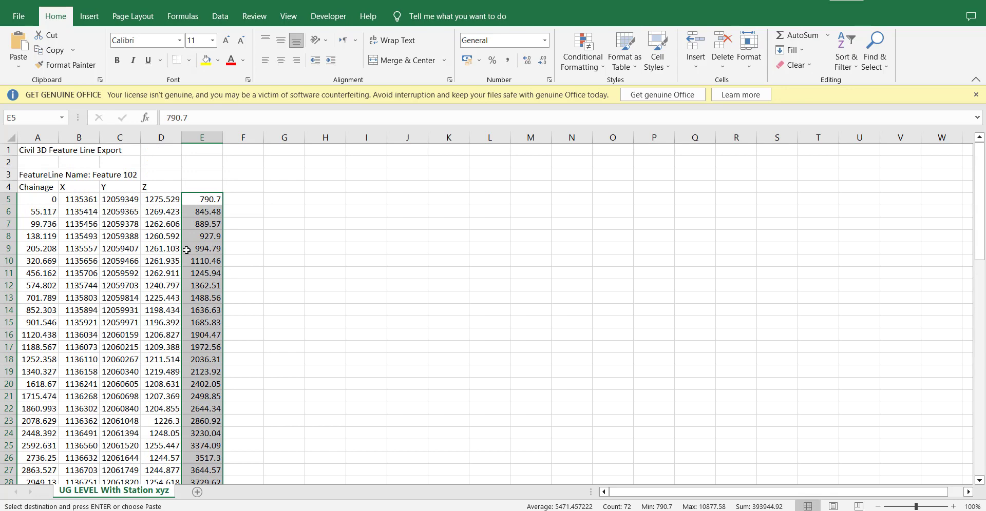
Enter a CONCATENATE formula in F5 that joins E5, a space and D5.
left_click(257, 199)
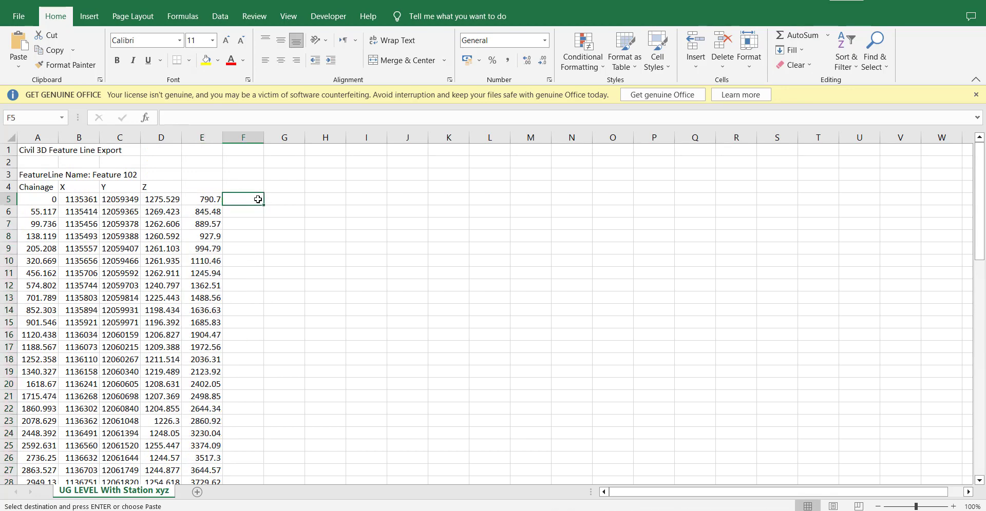
type("=")
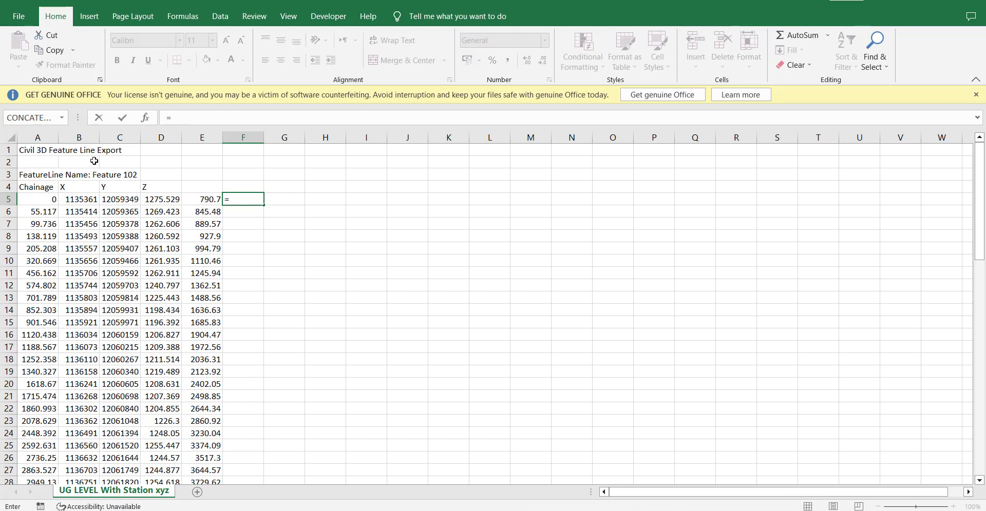
left_click(31, 118)
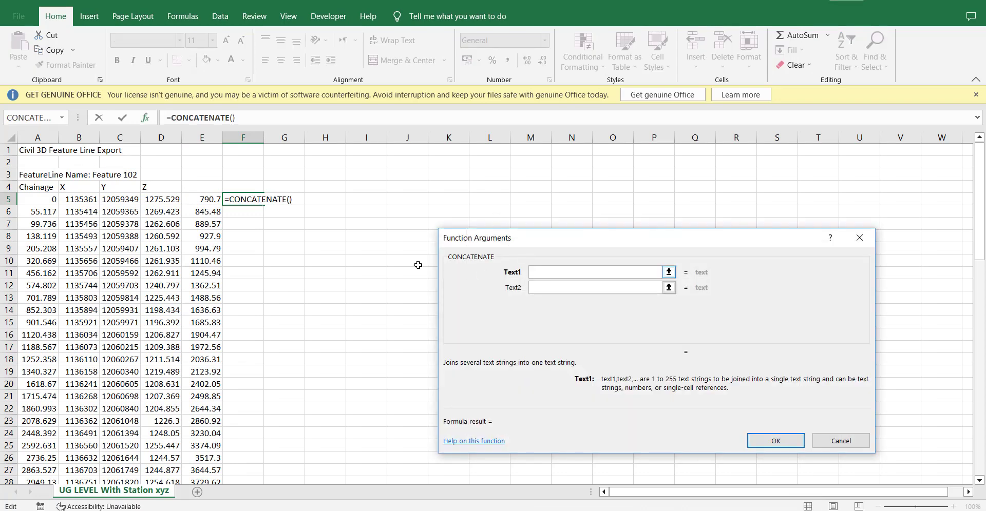
left_click(203, 199)
key("Tab")
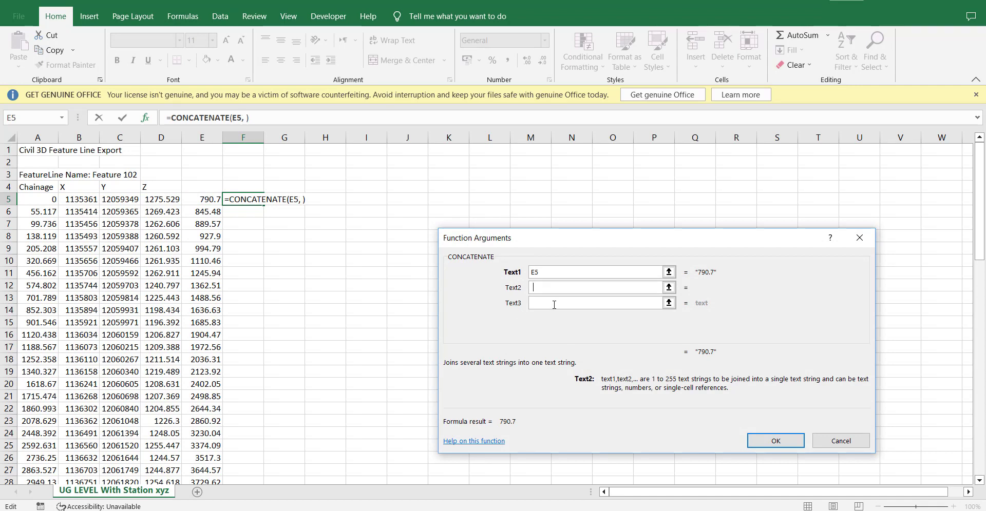
key("Tab")
left_click(164, 199)
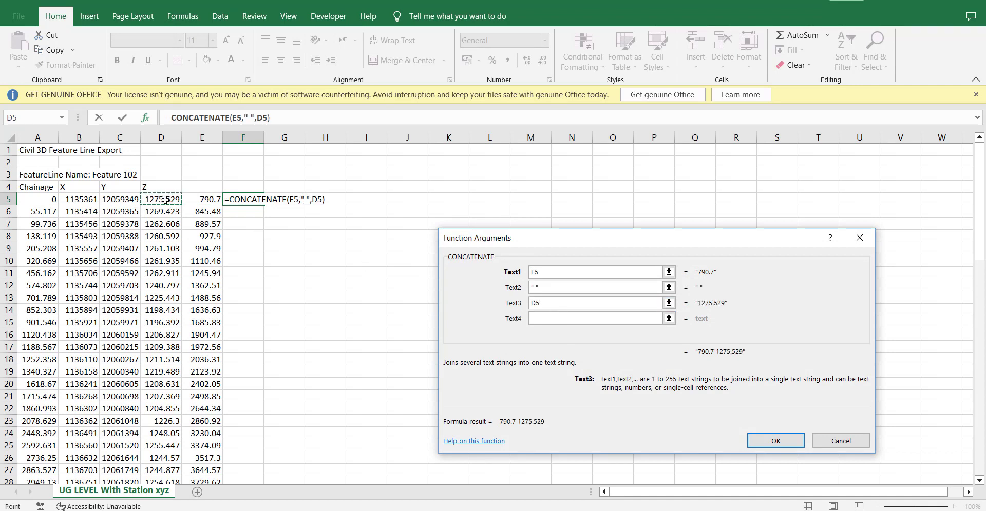
key("Return")
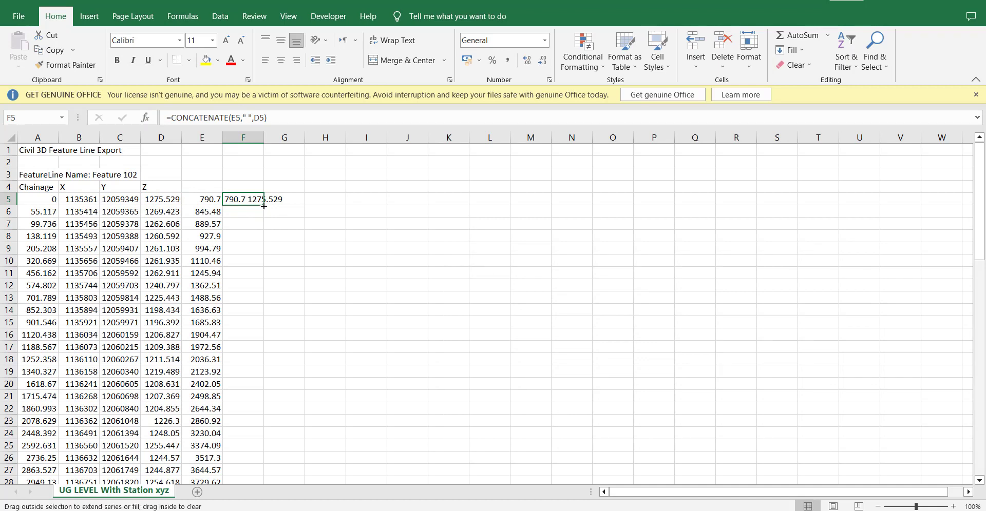
Fill the F5 formula down the column and paste the combined station-elevation pairs into a blank Notepad document.
double_click(264, 205)
key("ctrl+c")
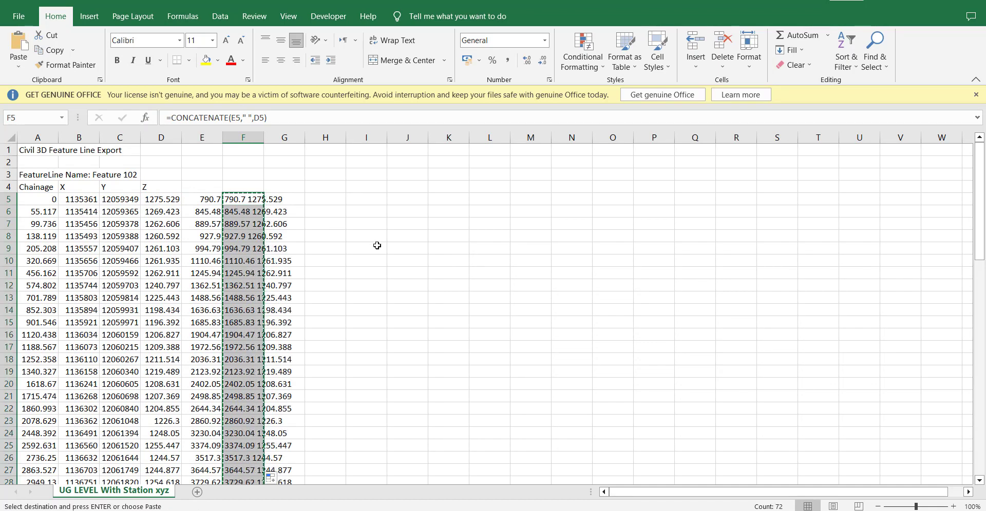
right_click(251, 235)
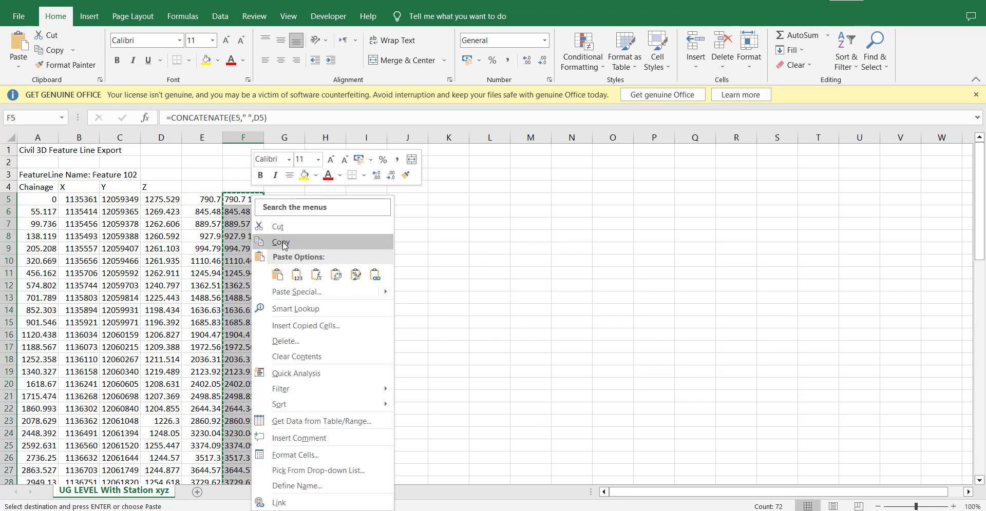
key("Escape")
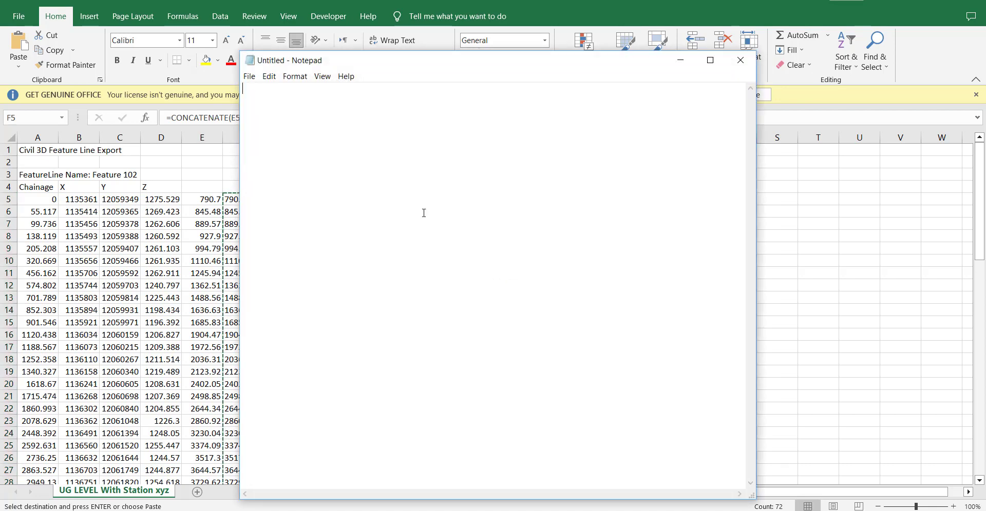
key("ctrl+v")
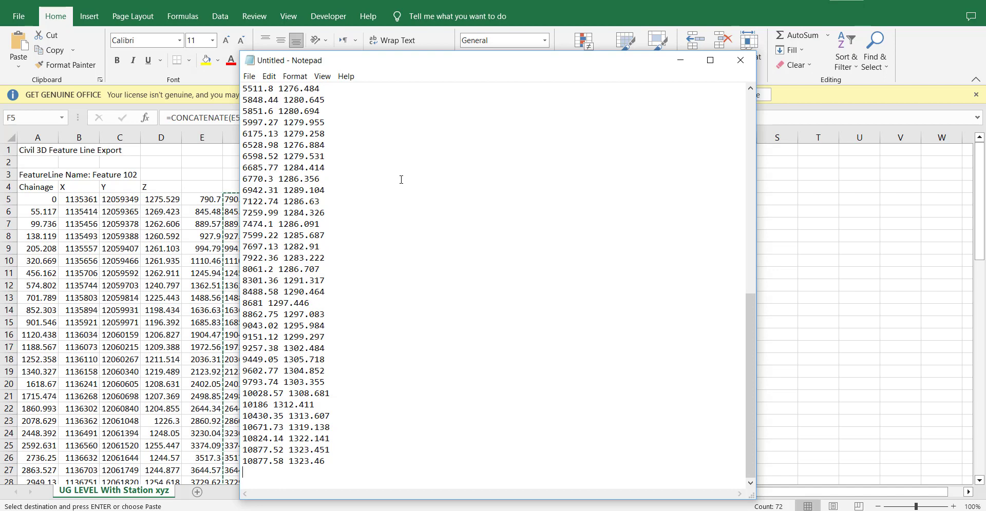
Save the text document as UG LEVEL FOR PROFILE in the 01 Q folder and close Notepad.
key("ctrl+s")
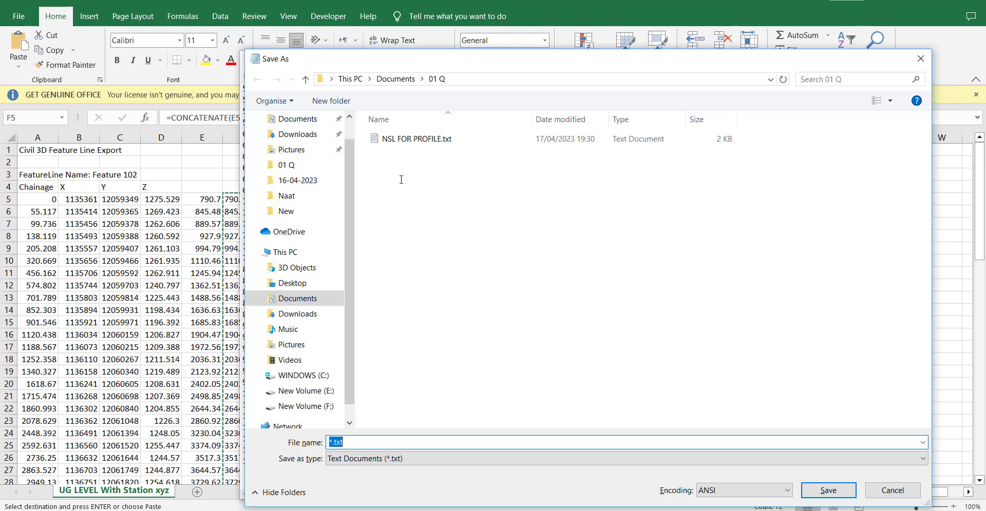
type("UG")
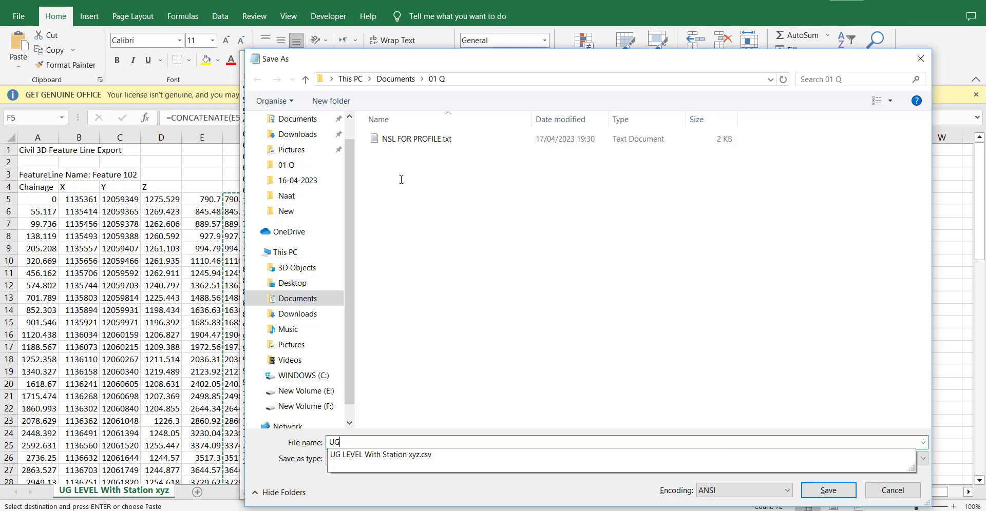
type(" LEVLE")
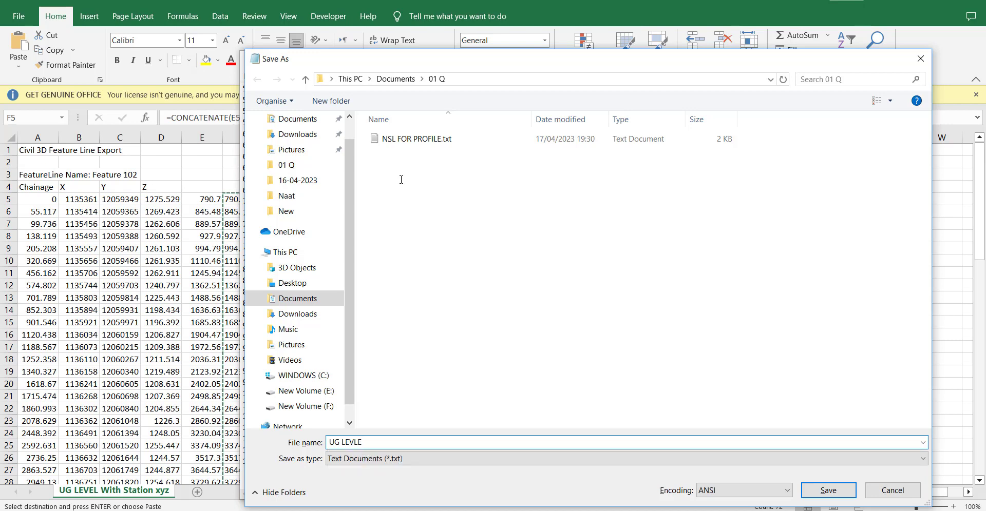
key("BackSpace")
type("EL FOR PROFI")
left_click(828, 490)
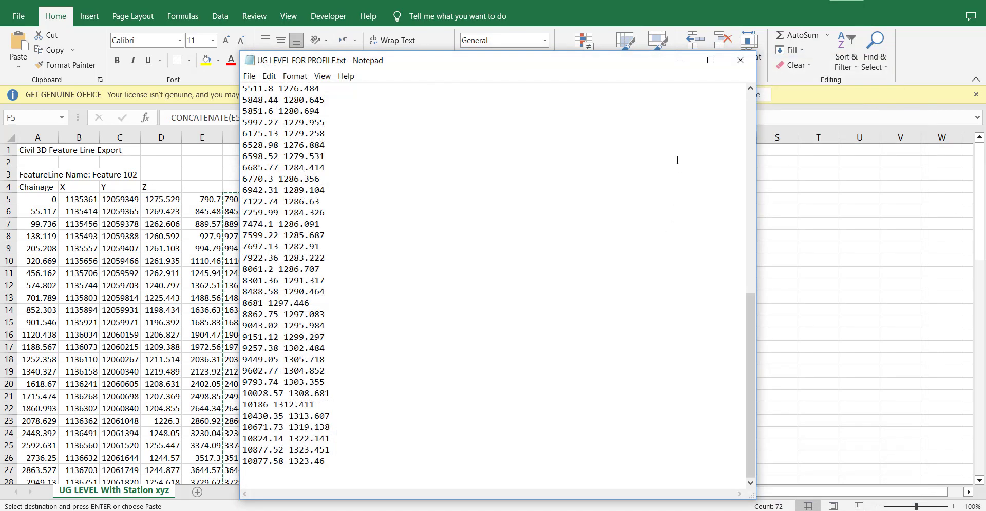
left_click(740, 60)
left_click(513, 282)
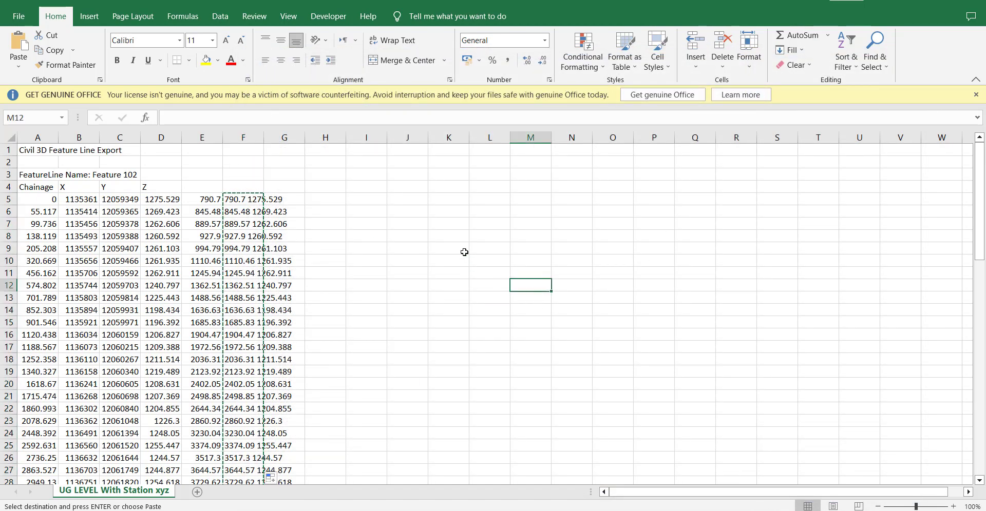
Switch to Civil 3D, dismiss the PI station report dialog, and delete the overlapping alignment that starts just before station 0+800.
left_click(616, 452)
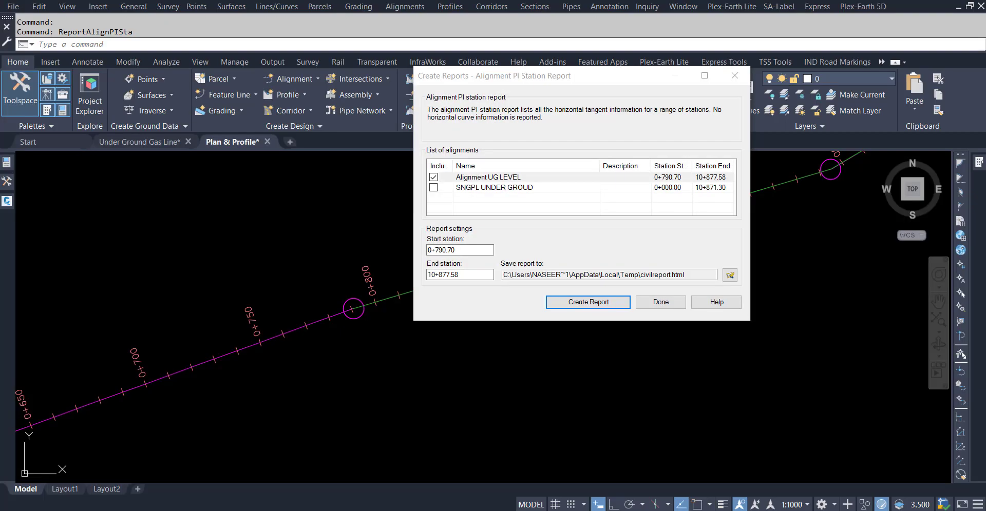
key("Return")
scroll(458, 348, "down", 10)
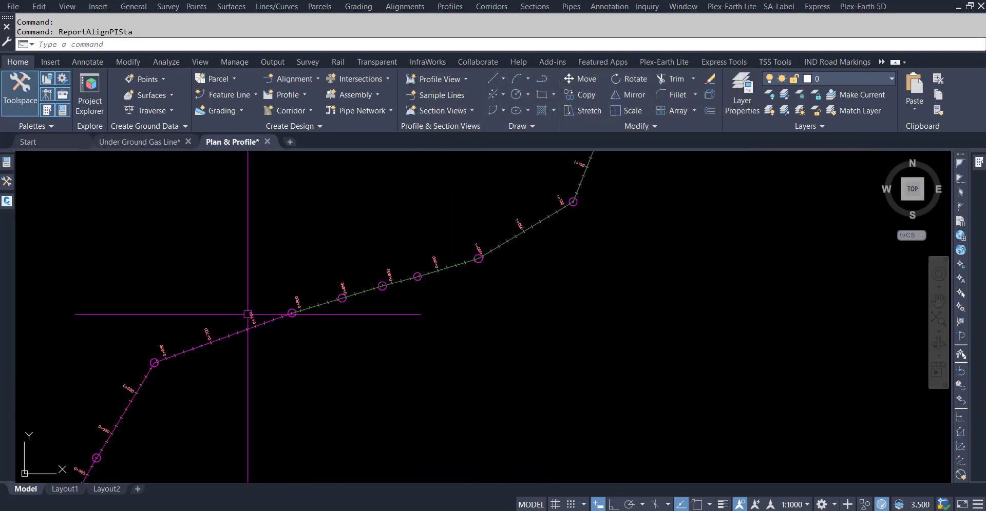
scroll(296, 373, "down", 2)
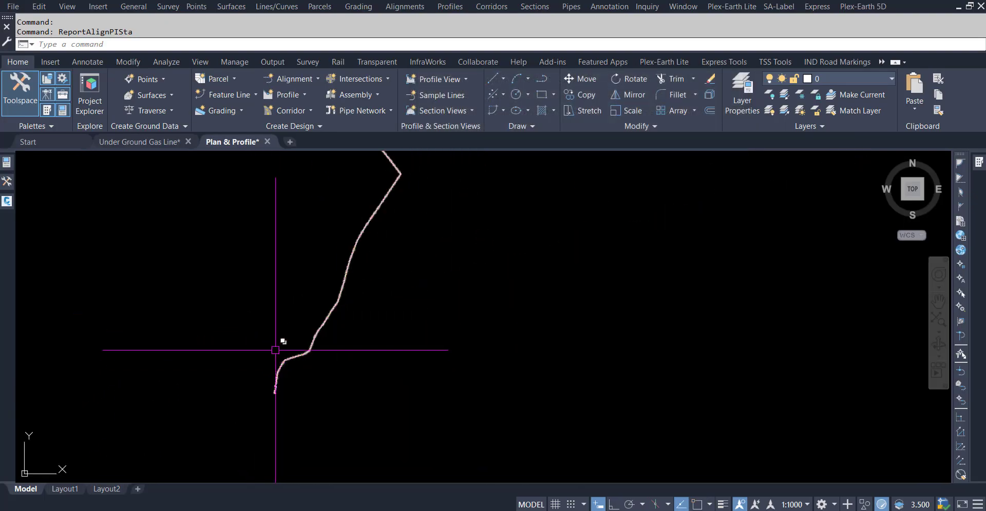
scroll(301, 386, "up", 8)
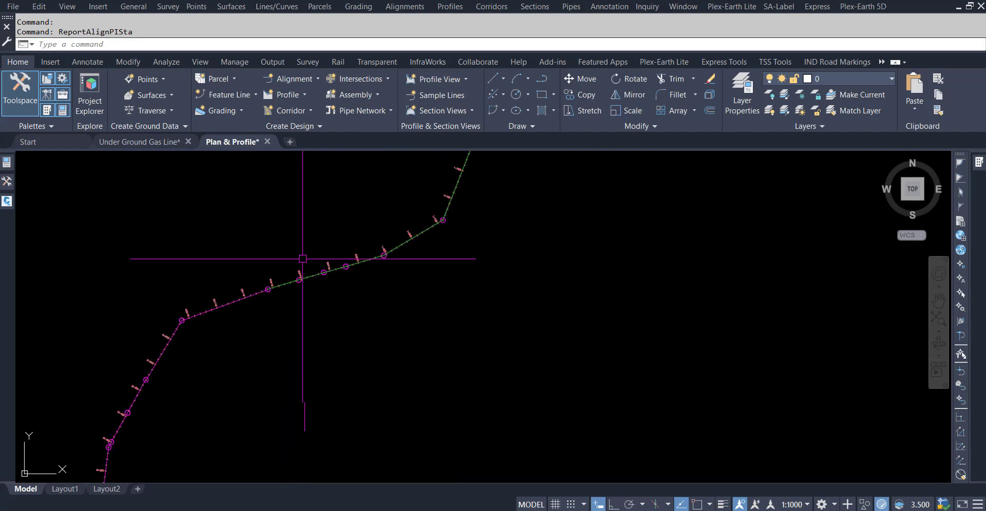
scroll(267, 297, "up", 2)
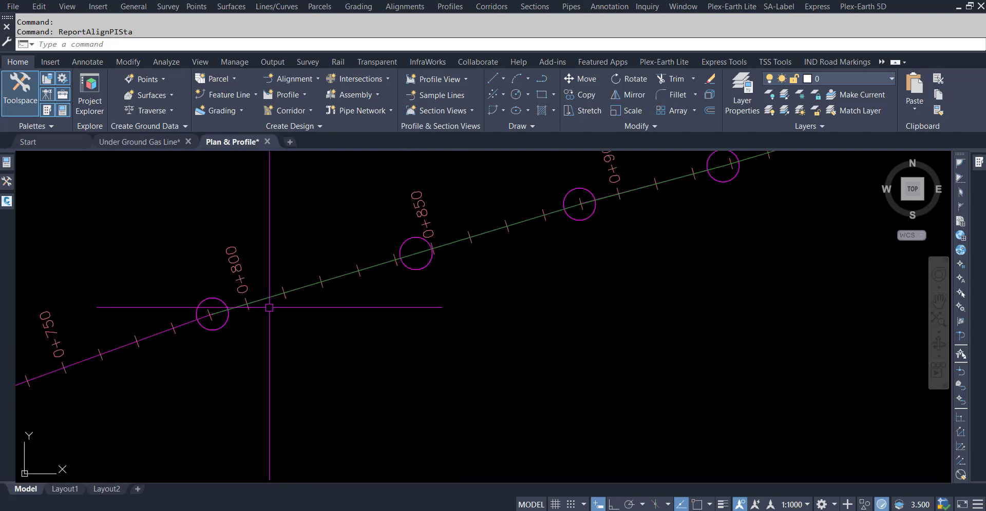
left_click(268, 300)
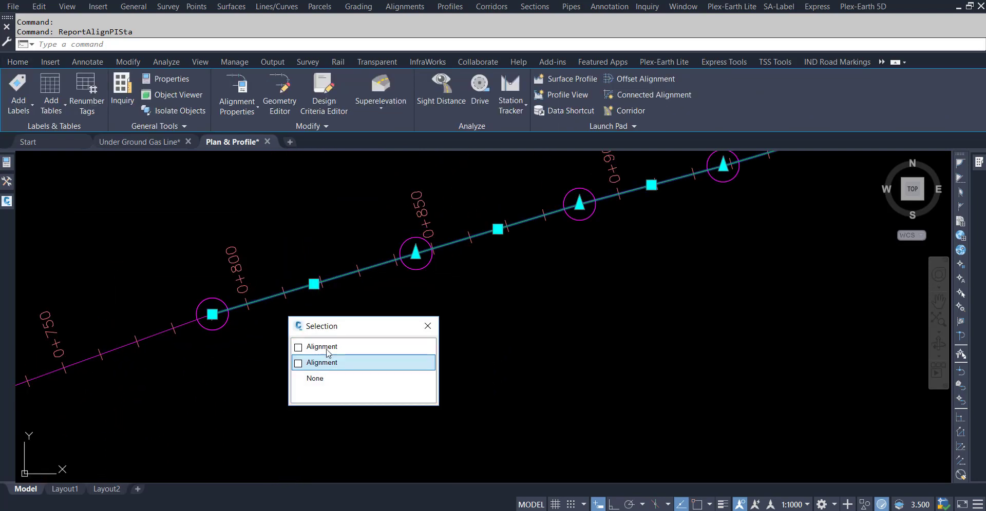
left_click(329, 362)
key("Delete")
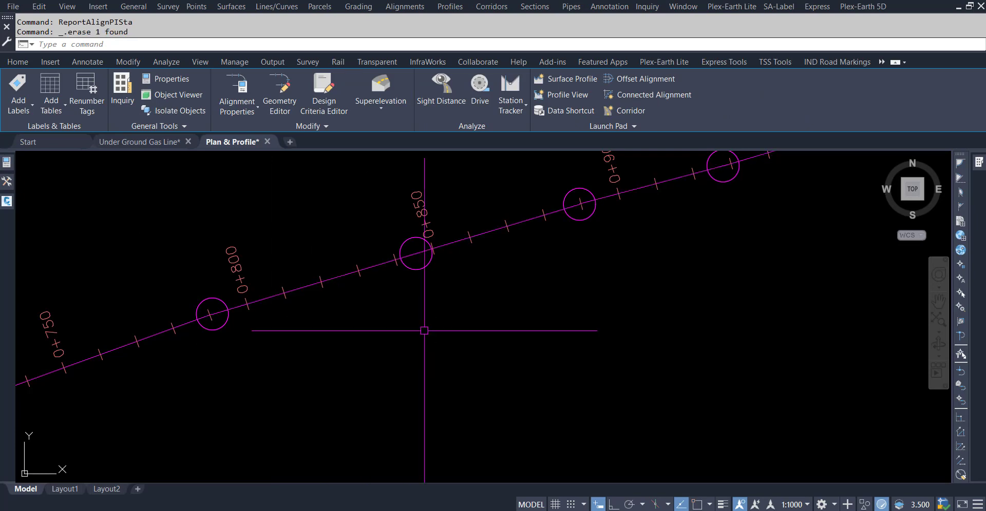
Start creating a profile from file using NSL FOR PROFILE.txt in the 01 Q folder.
scroll(399, 322, "down", 5)
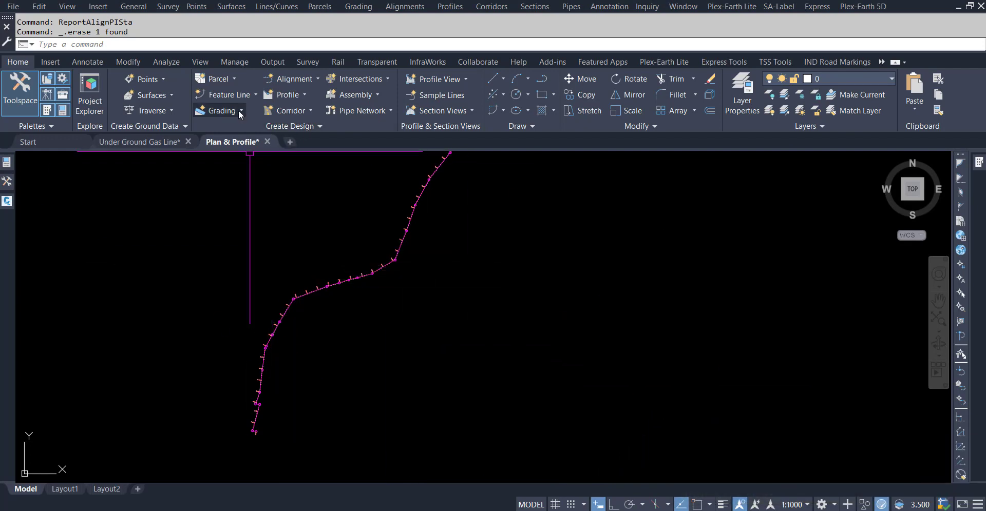
left_click(305, 95)
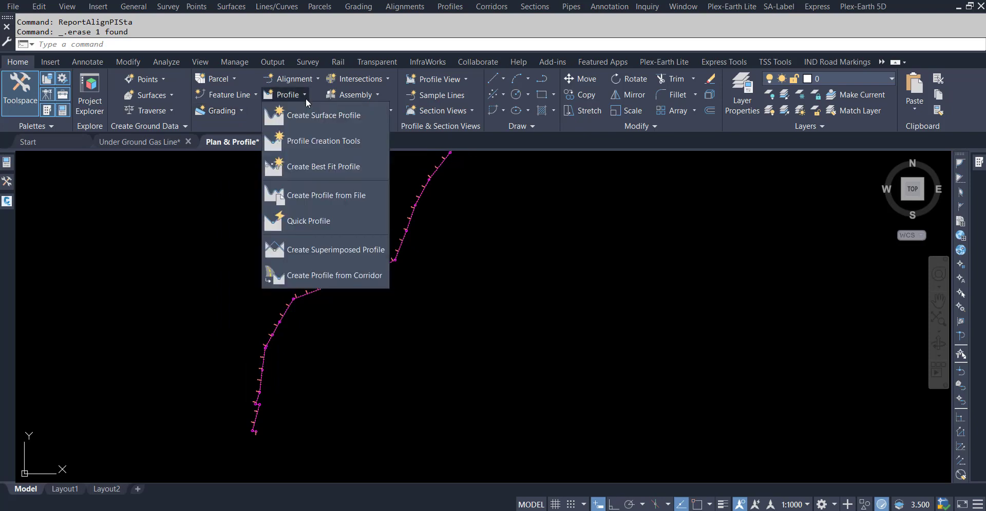
left_click(348, 200)
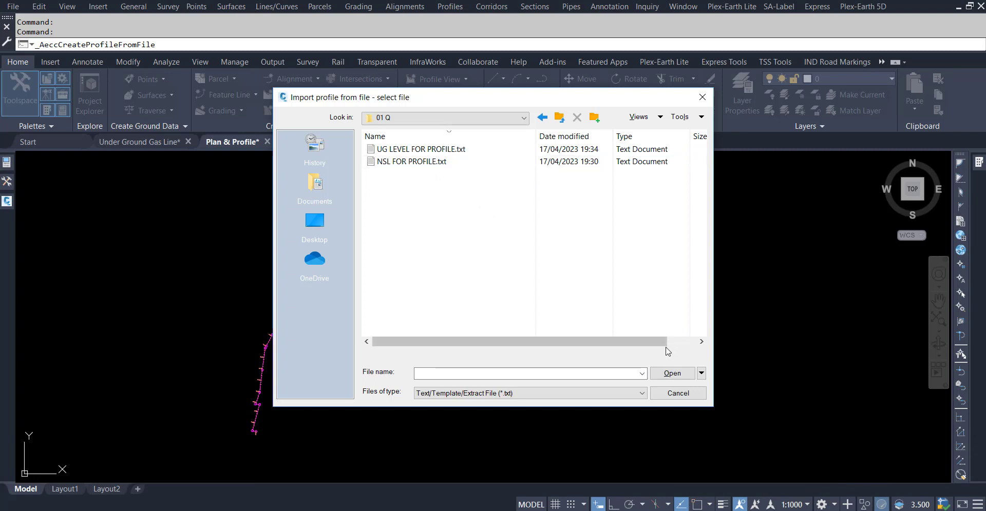
left_click(676, 378)
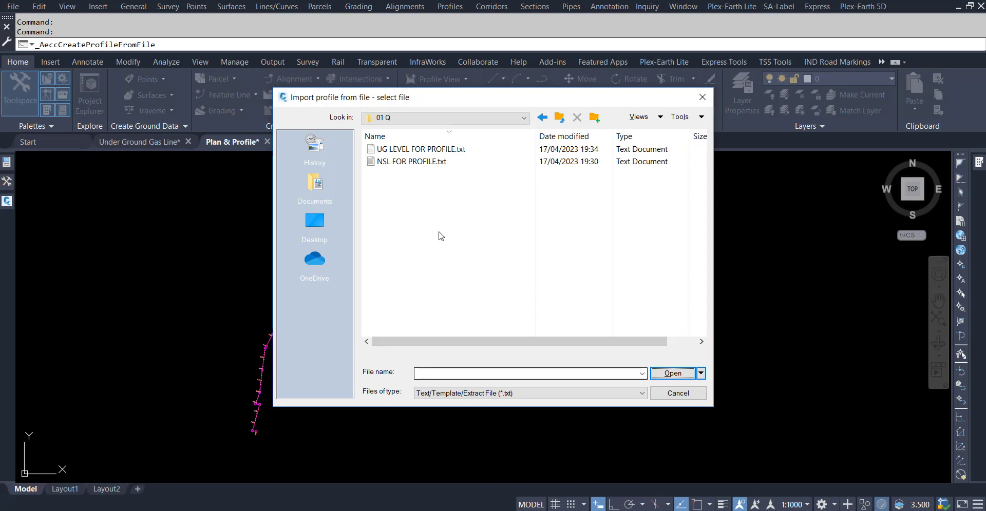
left_click(424, 163)
left_click(676, 379)
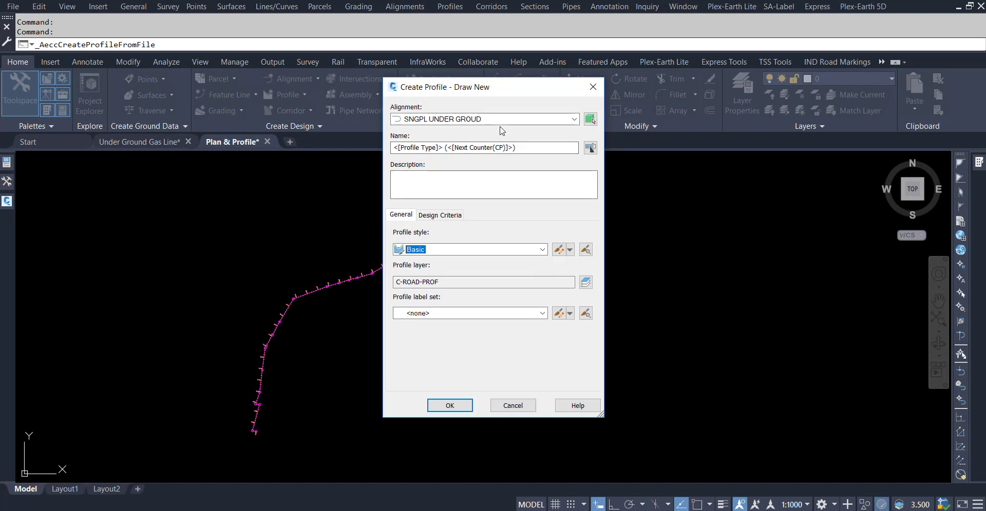
Name the profile NSL on the SNGPL UNDER GROUD alignment, apply the Existing Ground Profile style, and create it.
left_click(571, 147)
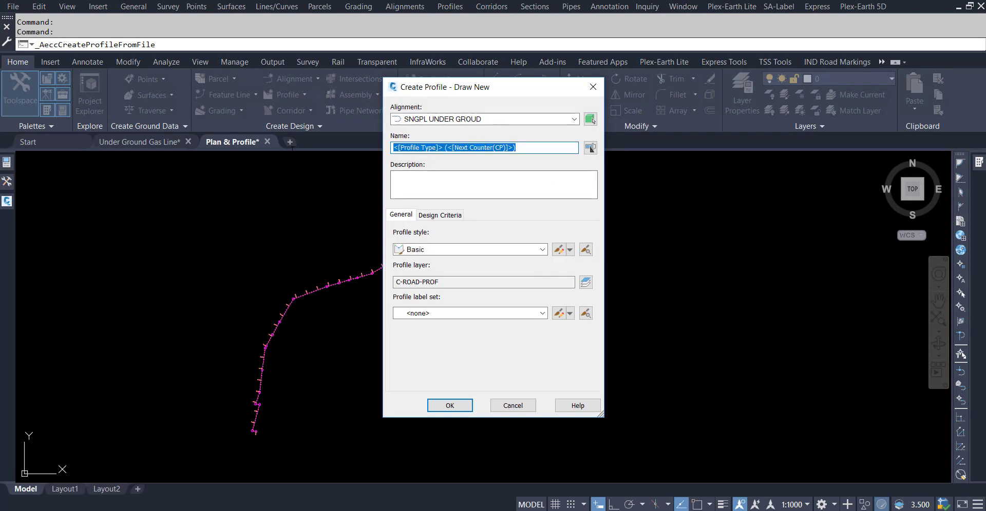
type("NSL")
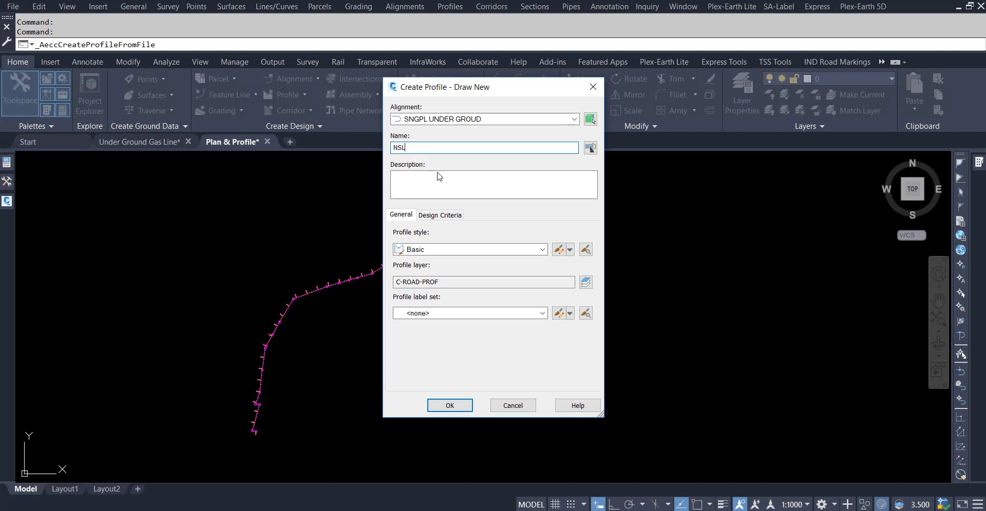
left_click(454, 249)
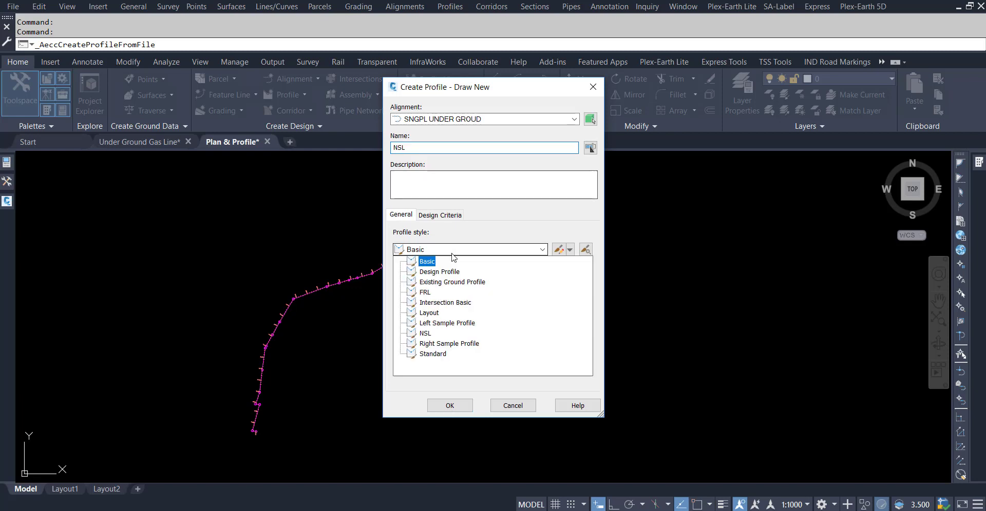
left_click(451, 281)
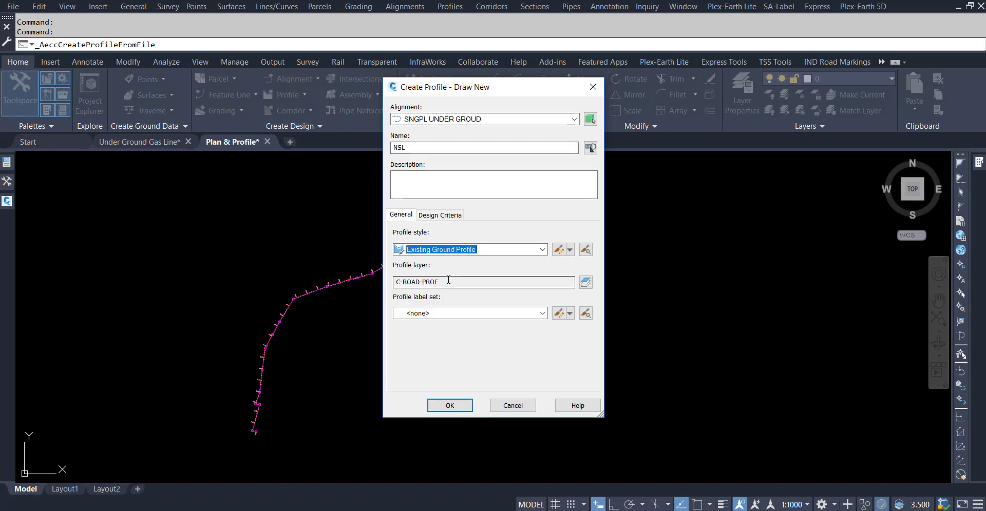
left_click(450, 405)
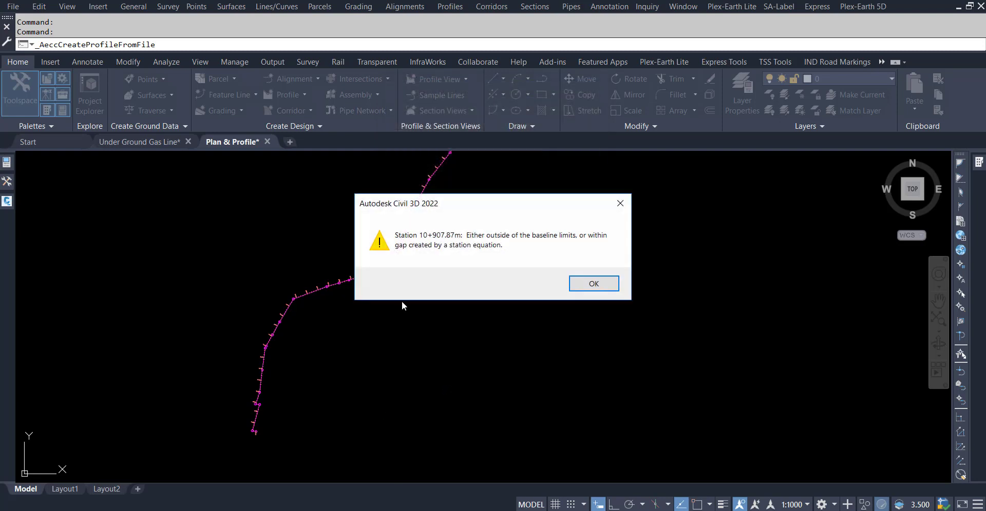
left_click(576, 287)
left_click(576, 287)
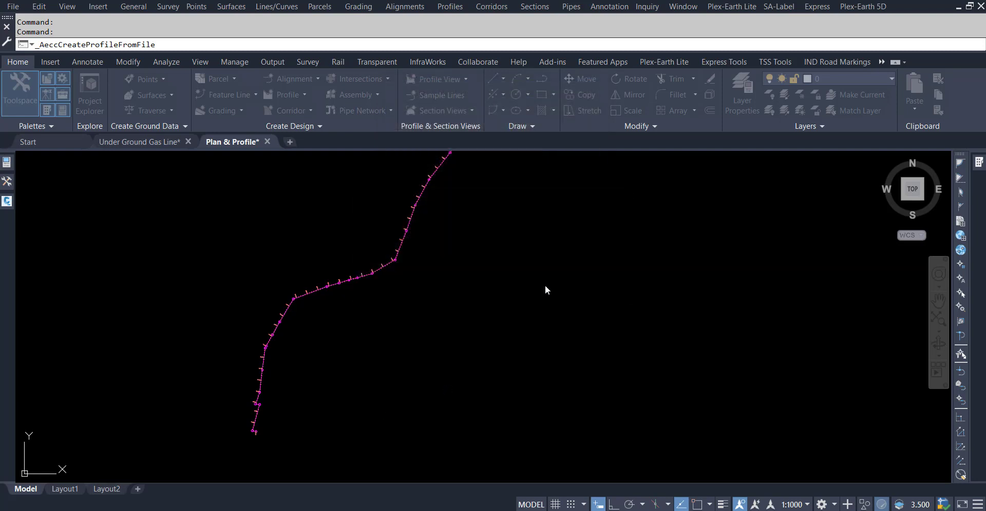